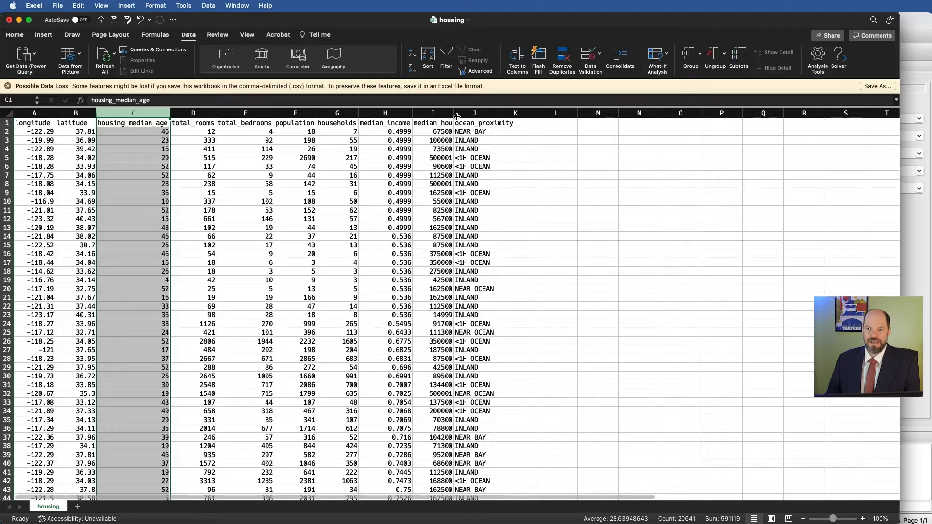
Widen the median_house_value column to fit its header and select the longitude and latitude columns
{"action": "double_click", "coordinate": [456, 117]}
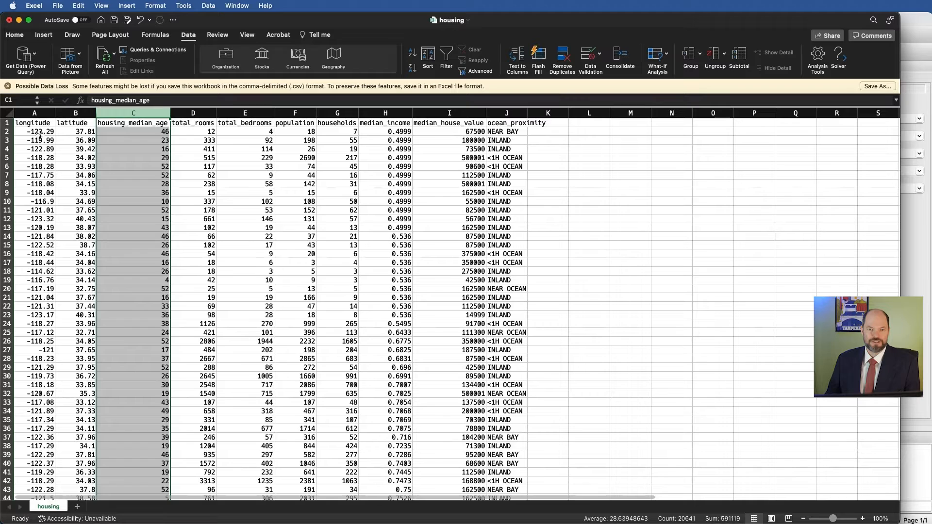
{"action": "left_click", "coordinate": [83, 132]}
{"action": "left_click", "coordinate": [37, 132]}
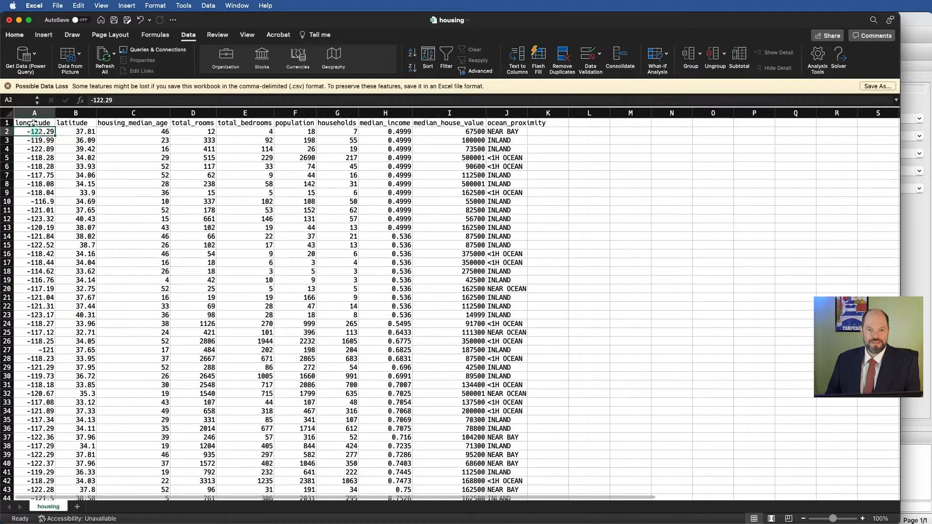
{"action": "left_click_drag", "start_coordinate": [34, 113], "coordinate": [76, 113]}
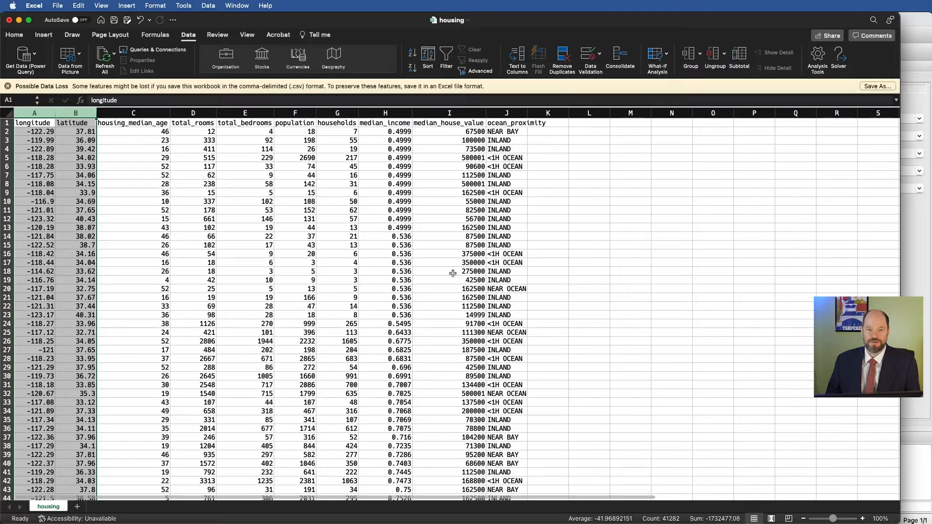
Switch to Veusz and add an xy point plot to graph1 with longitude as X data and latitude as Y data
{"action": "left_click", "coordinate": [904, 248]}
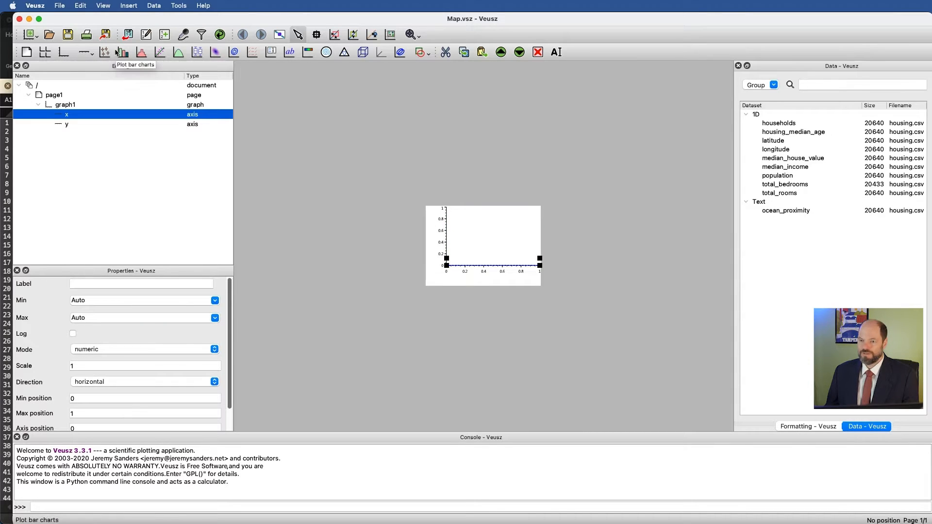
{"action": "left_click", "coordinate": [104, 52]}
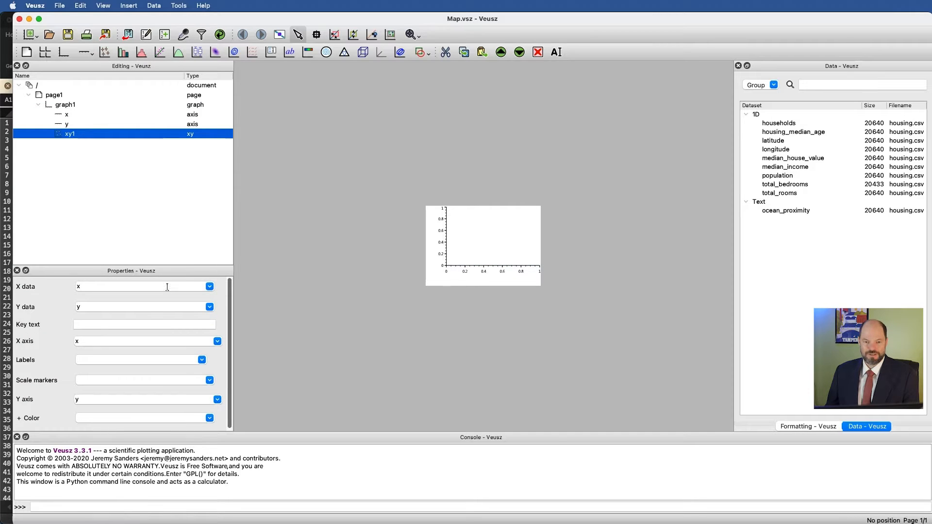
{"action": "left_click", "coordinate": [211, 288]}
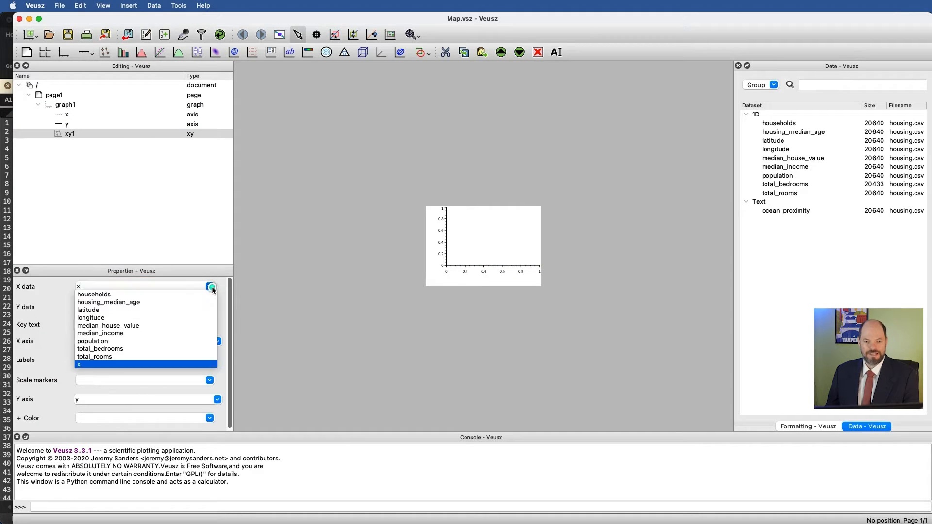
{"action": "left_click", "coordinate": [175, 318]}
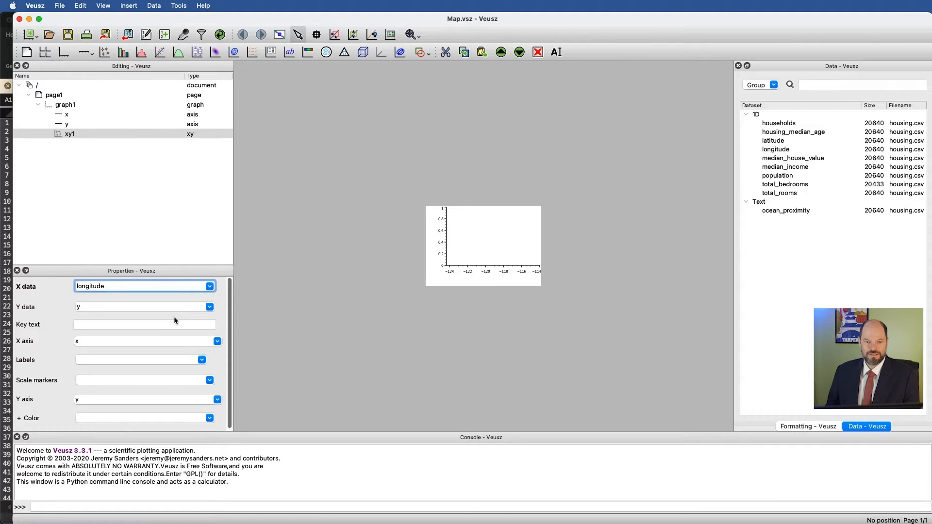
{"action": "left_click", "coordinate": [209, 308]}
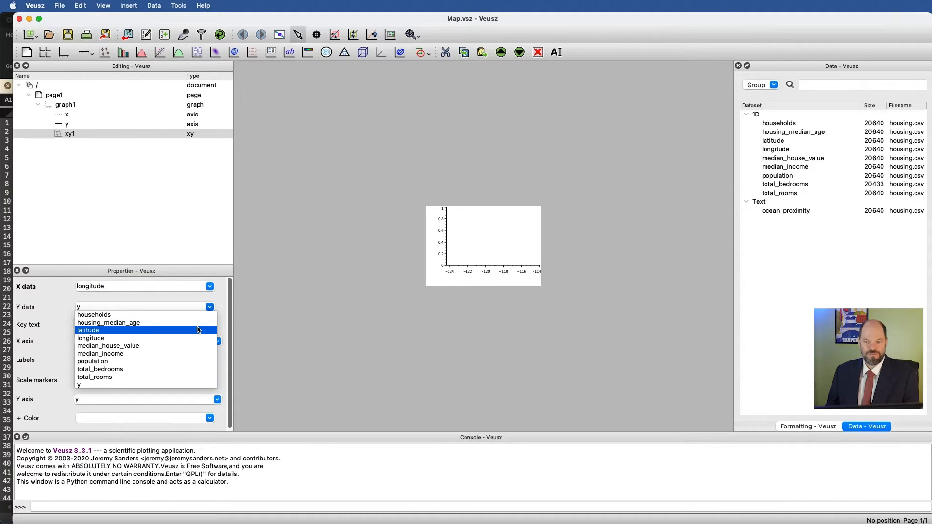
{"action": "left_click", "coordinate": [197, 329]}
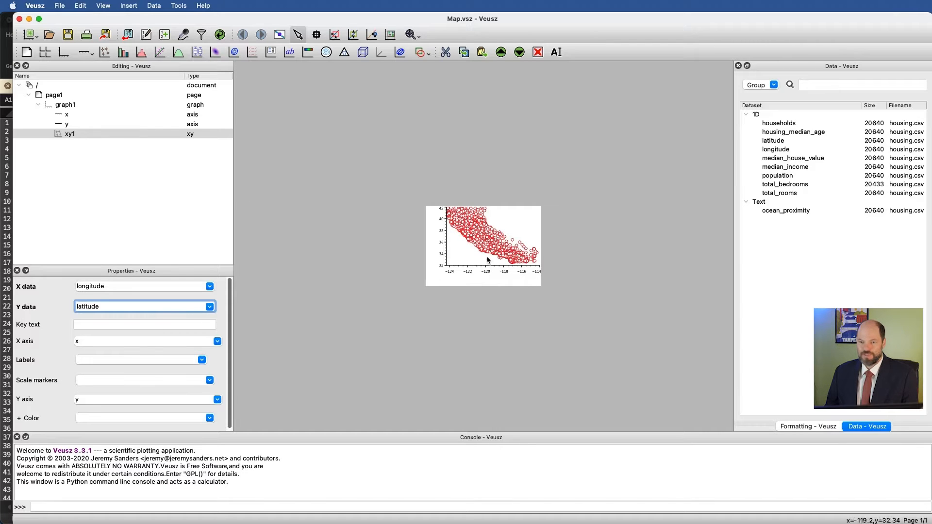
Hide the marker border of the xy plot and set its marker fill color to Lear2
{"action": "left_click", "coordinate": [800, 429]}
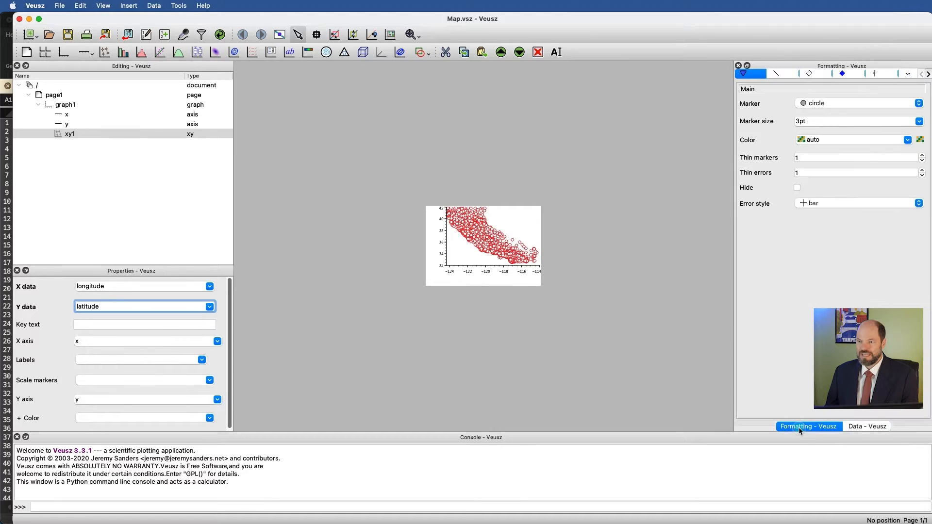
{"action": "left_click", "coordinate": [819, 74]}
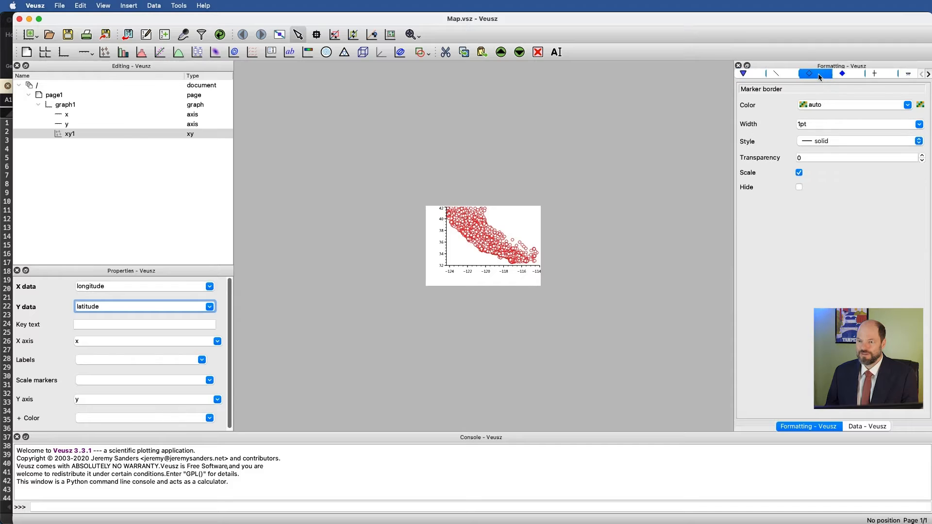
{"action": "left_click", "coordinate": [799, 187]}
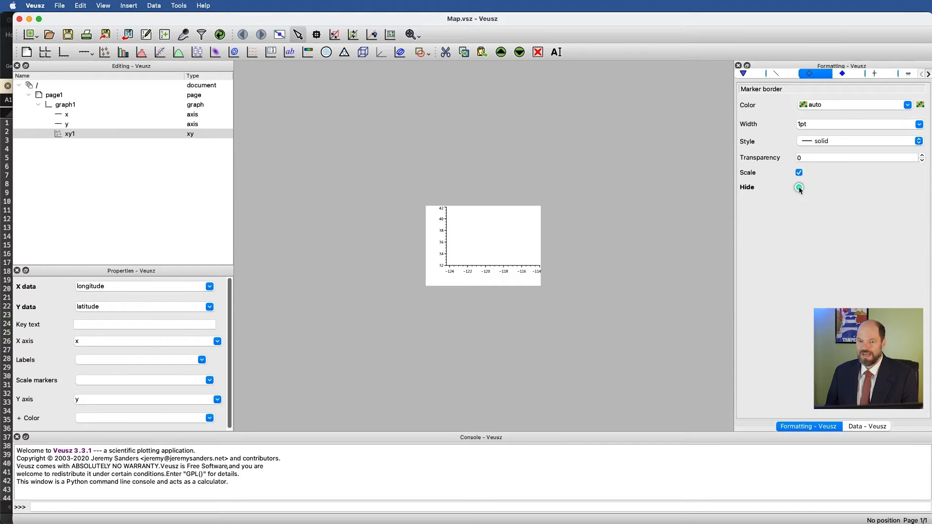
{"action": "left_click", "coordinate": [844, 74]}
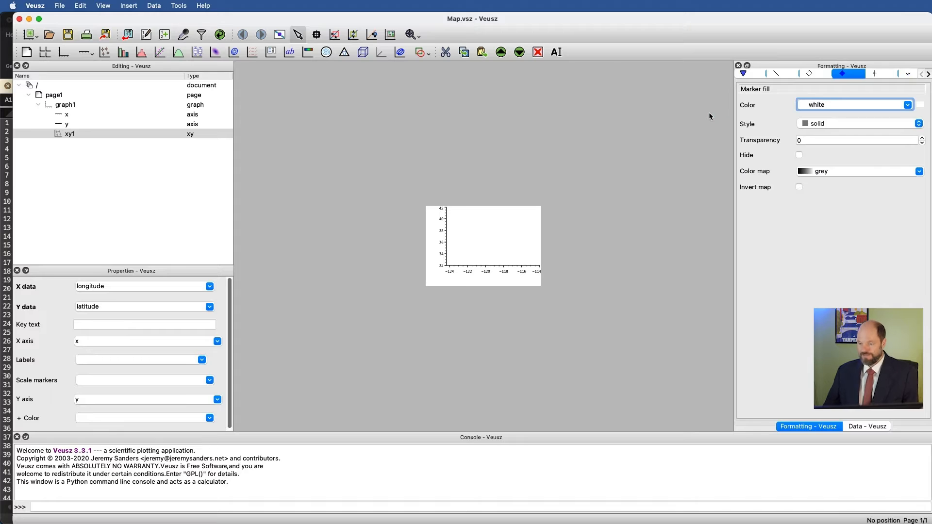
{"action": "double_click", "coordinate": [828, 105]}
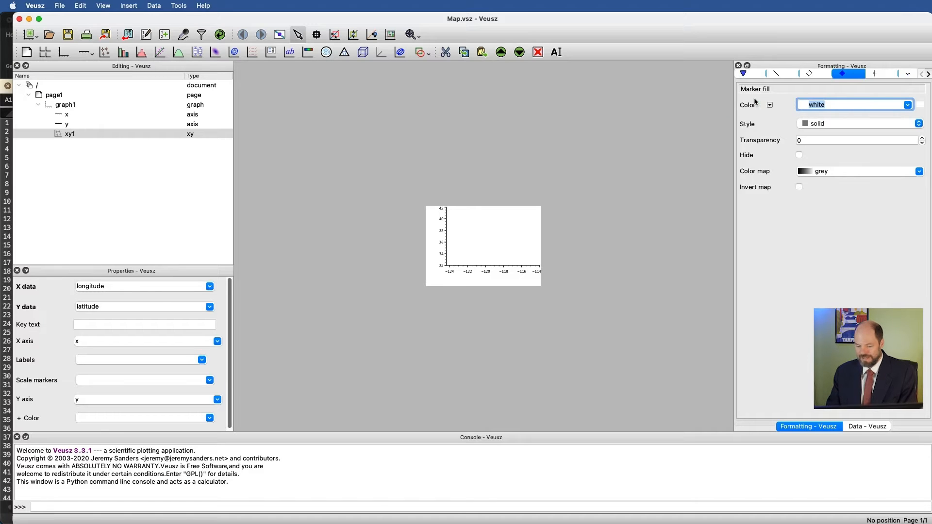
{"action": "type", "text": "Lear2"}
{"action": "key", "text": "Return"}
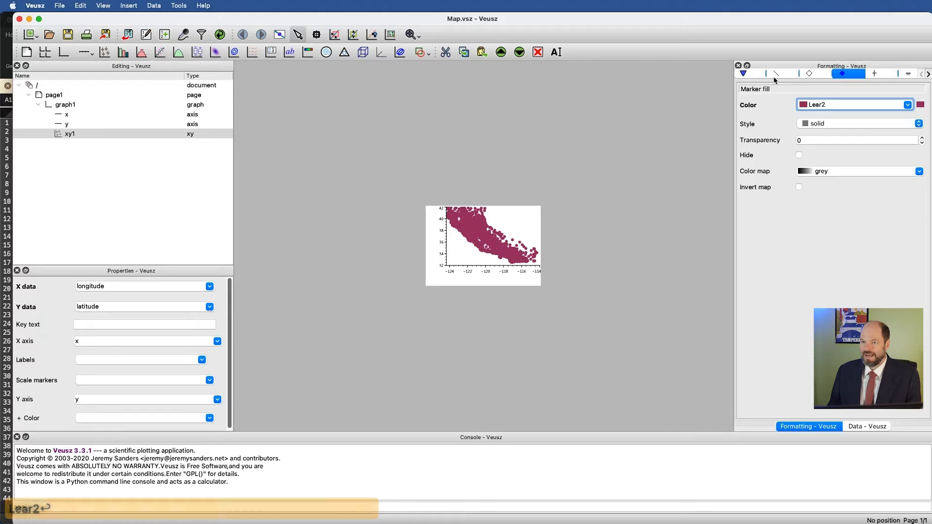
Set the marker size of the xy plot to 1pt
{"action": "left_click", "coordinate": [748, 74]}
{"action": "double_click", "coordinate": [821, 117]}
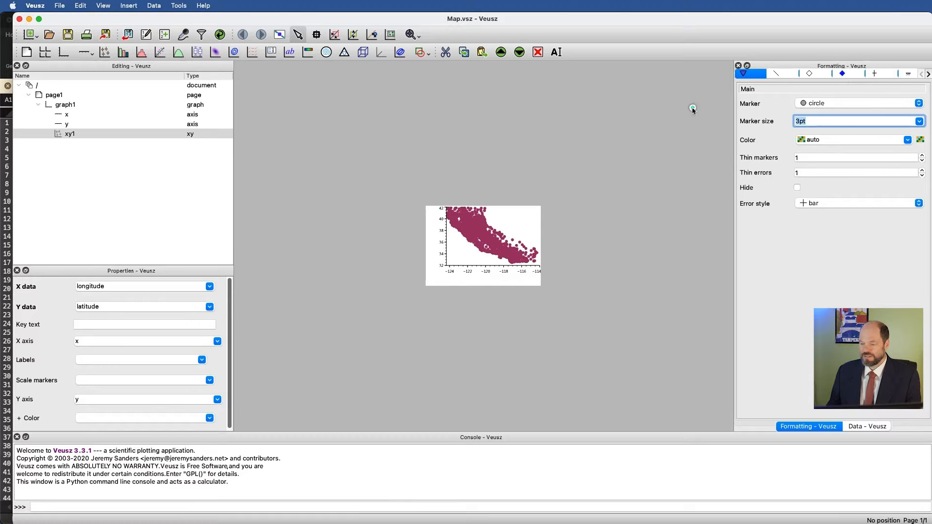
{"action": "type", "text": "1"}
{"action": "key", "text": "Return"}
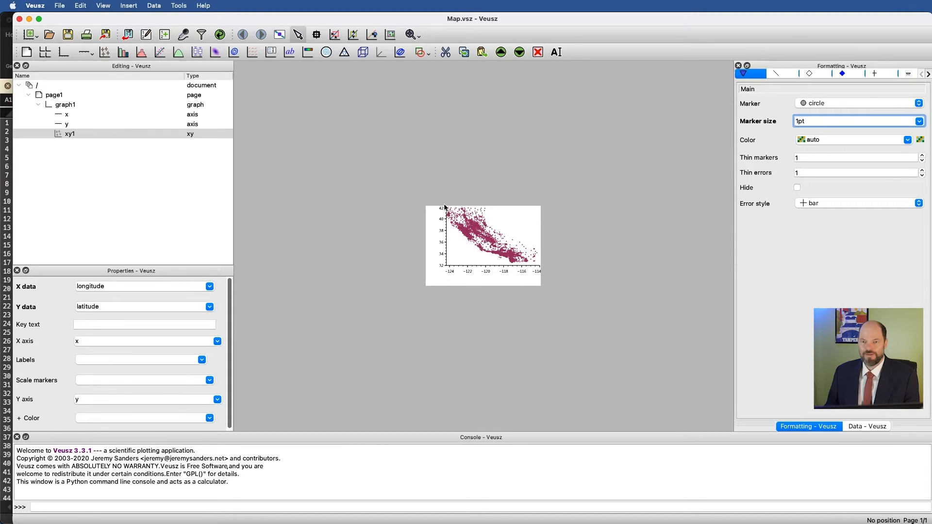
Add an image file object to the graph and load CAmap.jpg from the Map folder into it
{"action": "left_click", "coordinate": [431, 55]}
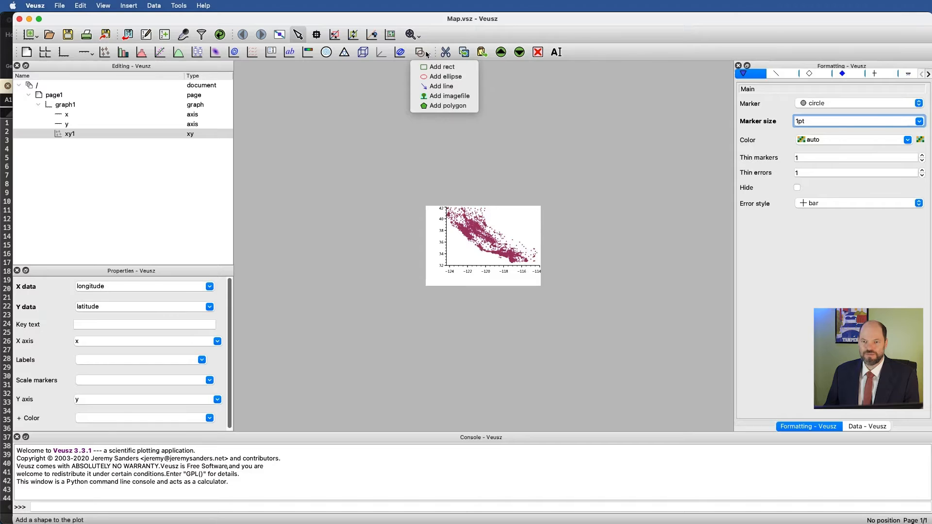
{"action": "left_click", "coordinate": [429, 95]}
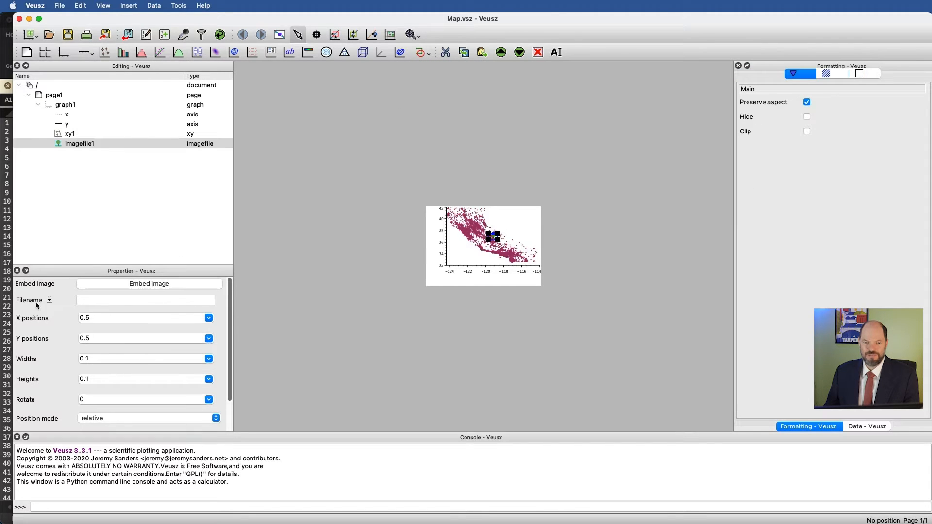
{"action": "left_click", "coordinate": [221, 301]}
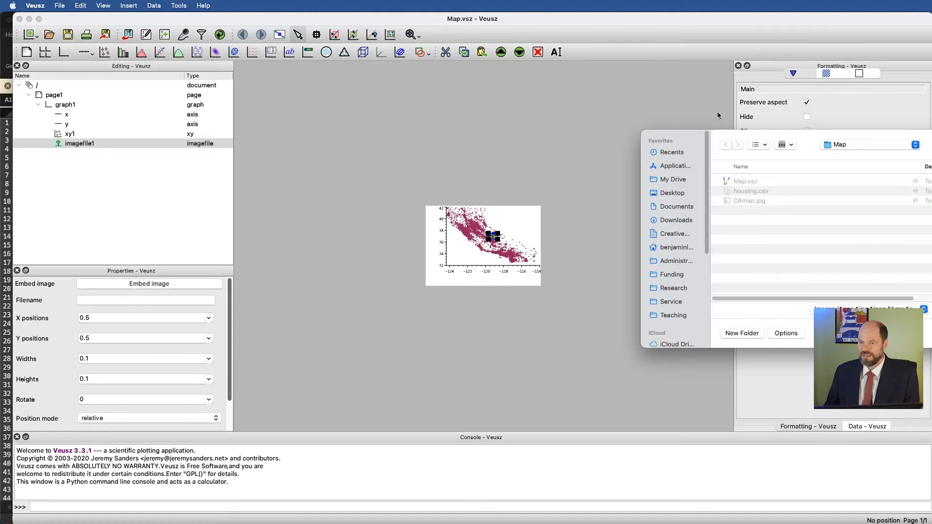
{"action": "left_click_drag", "start_coordinate": [819, 137], "coordinate": [734, 139]}
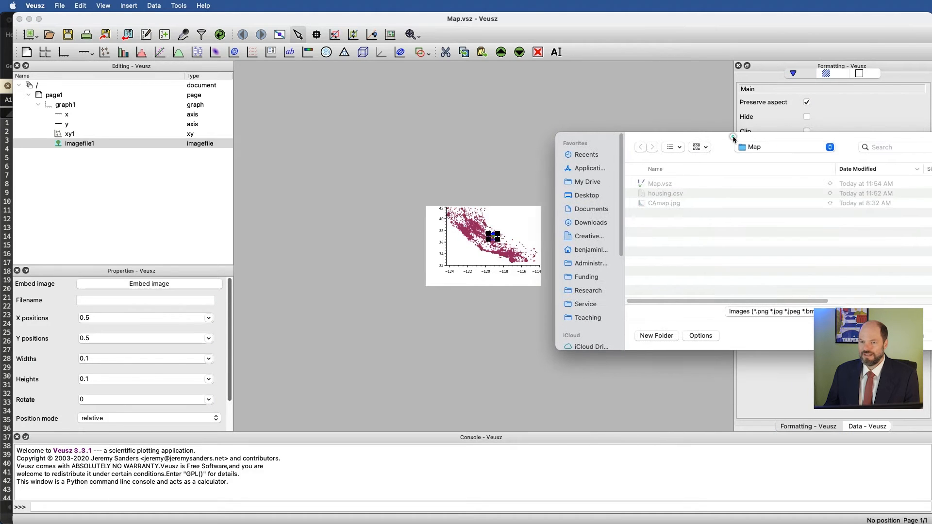
{"action": "left_click", "coordinate": [660, 203]}
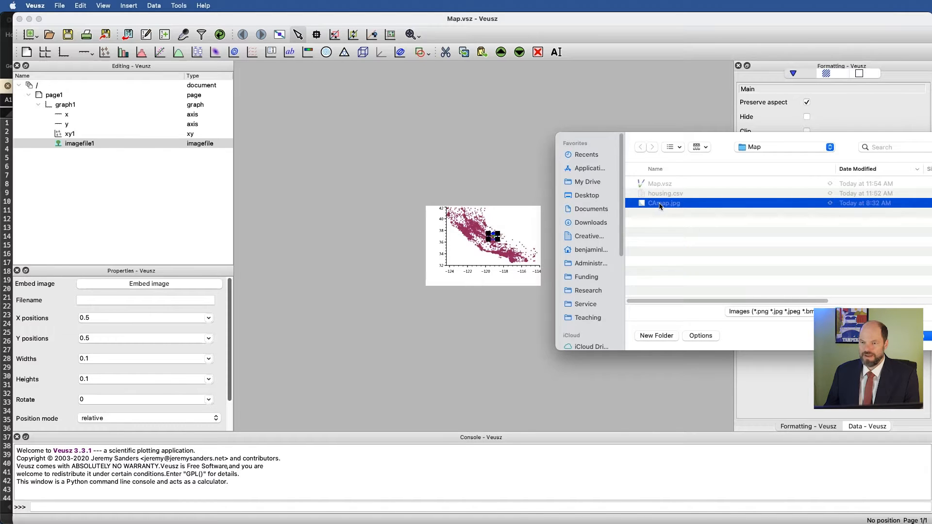
{"action": "double_click", "coordinate": [659, 203]}
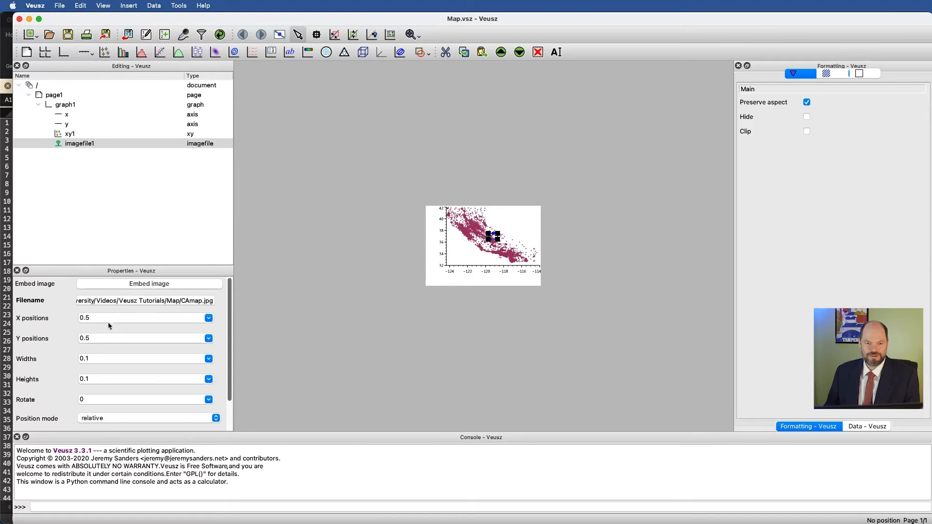
Set the map image's width and height to 1 so that it fills the graph area
{"action": "left_click_drag", "start_coordinate": [112, 358], "coordinate": [0, 346]}
{"action": "type", "text": "1"}
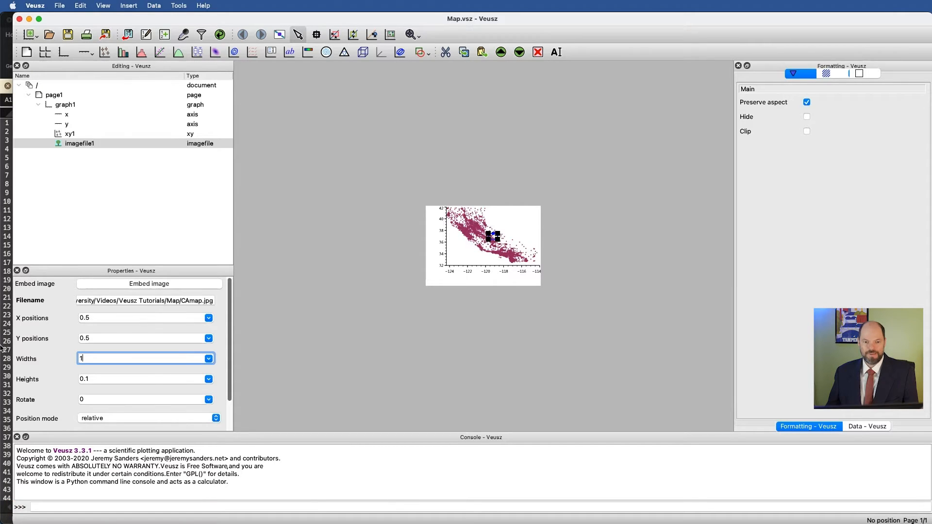
{"action": "left_click", "coordinate": [114, 377]}
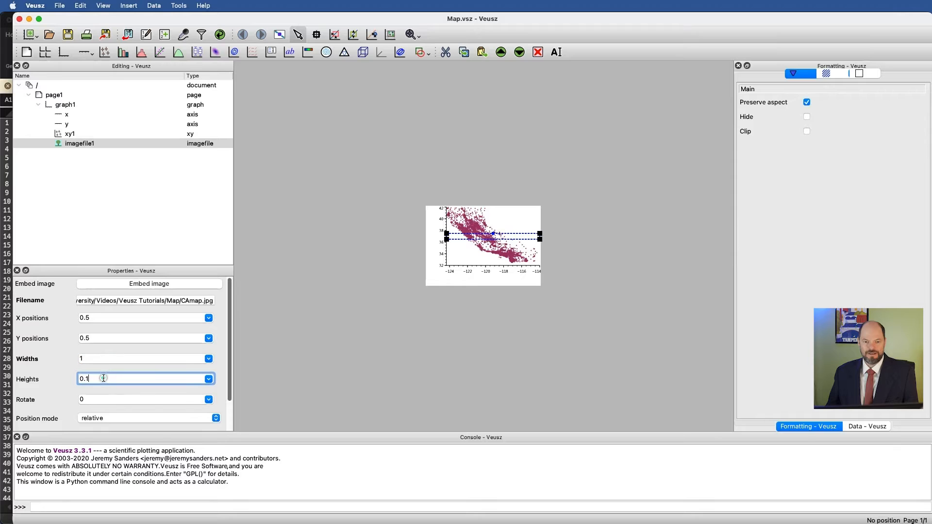
{"action": "type", "text": "1"}
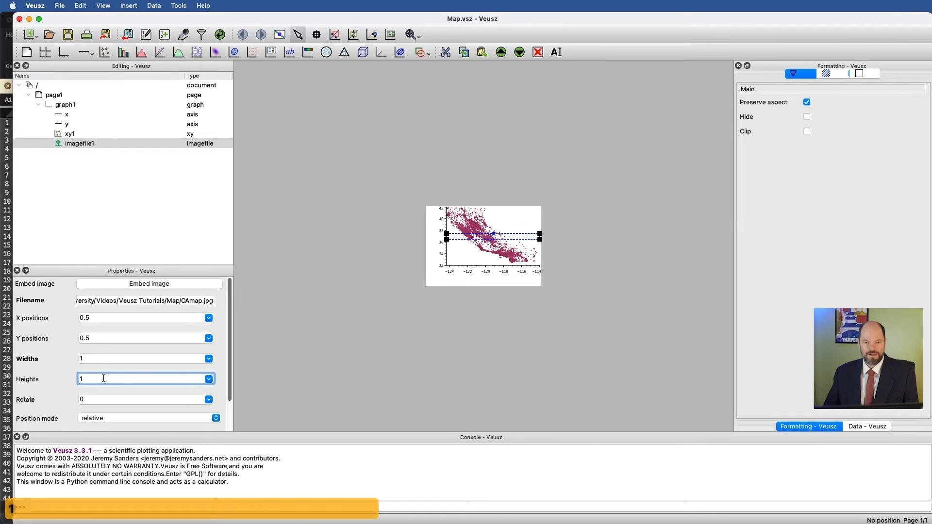
{"action": "key", "text": "Return"}
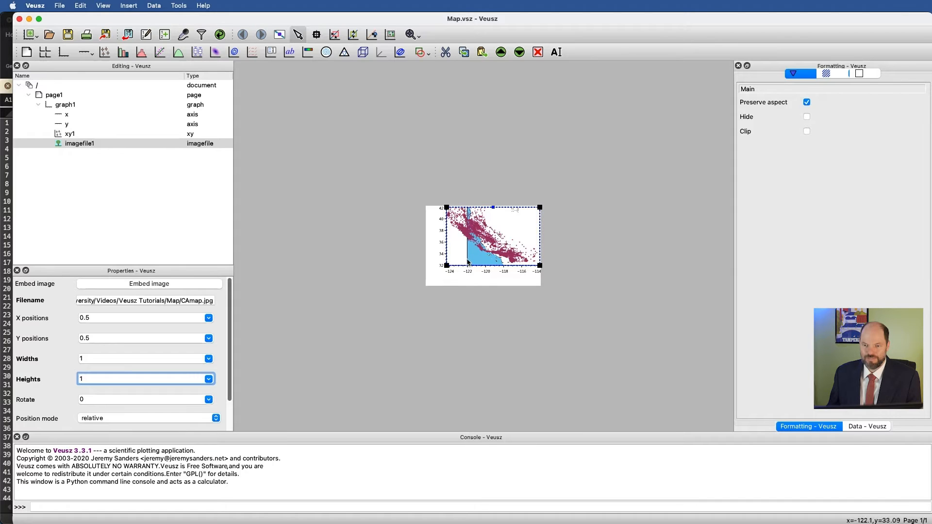
Set the page height of page1 to 3.3in to make the page square
{"action": "left_click", "coordinate": [54, 99]}
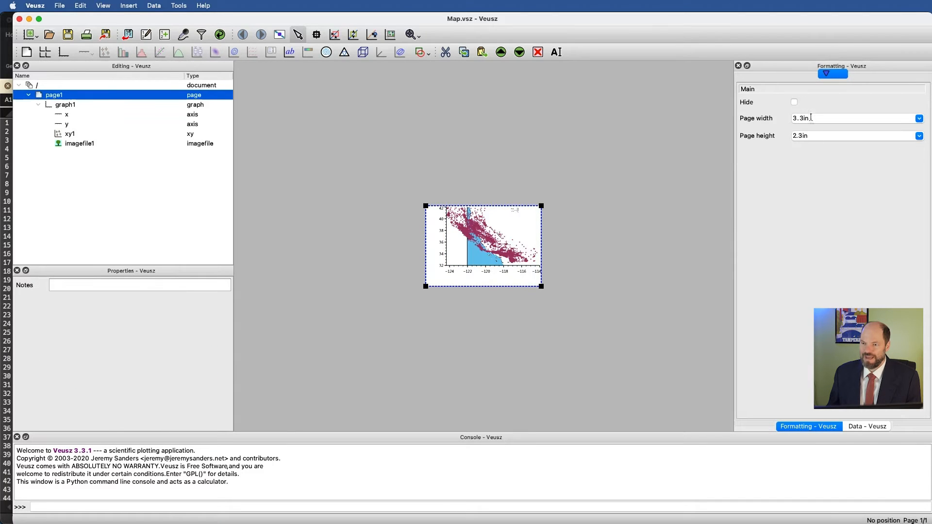
{"action": "left_click", "coordinate": [816, 134]}
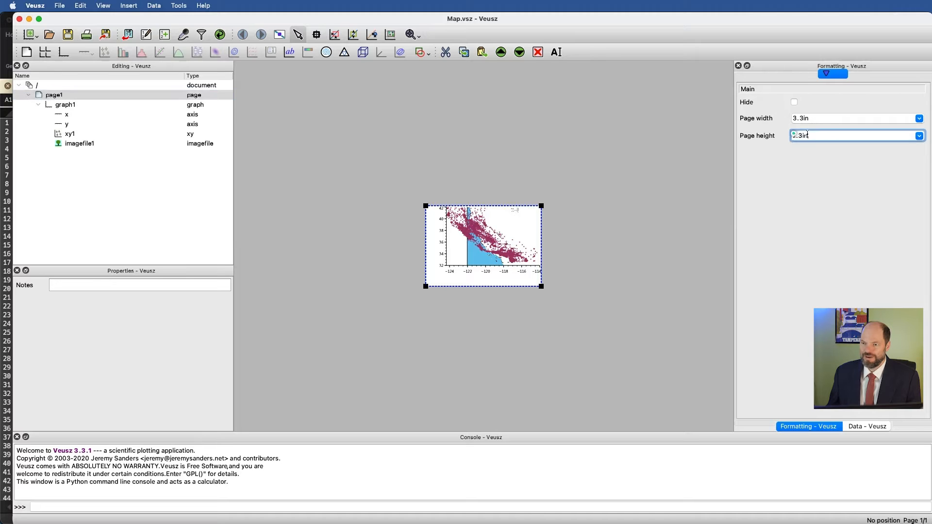
{"action": "key", "text": "BackSpace"}
{"action": "key", "text": "BackSpace"}
{"action": "key", "text": "BackSpace"}
{"action": "key", "text": "BackSpace"}
{"action": "key", "text": "BackSpace"}
{"action": "key", "text": "BackSpace"}
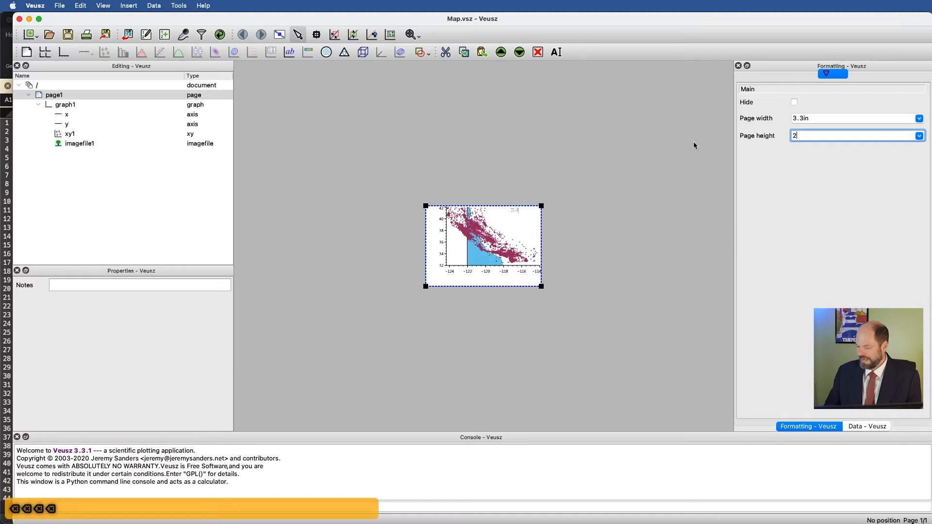
{"action": "type", "text": "3.3"}
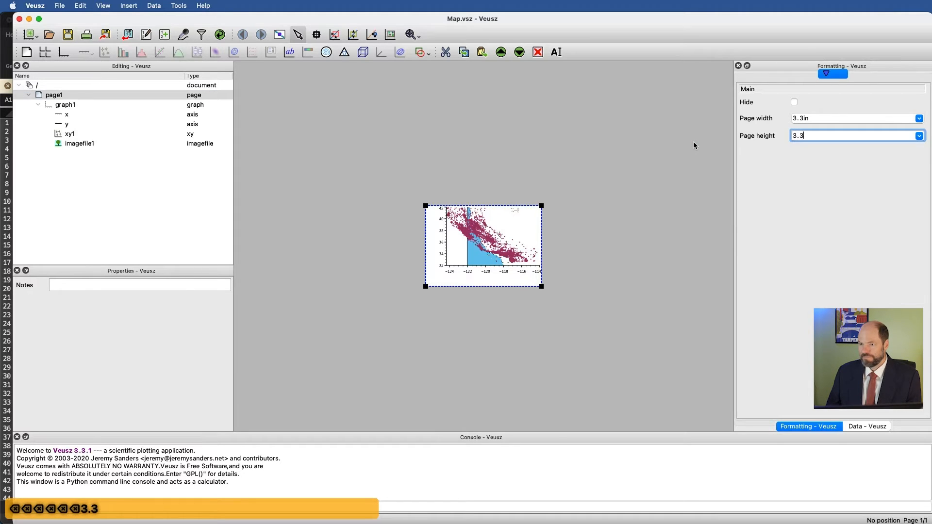
{"action": "key", "text": "Return"}
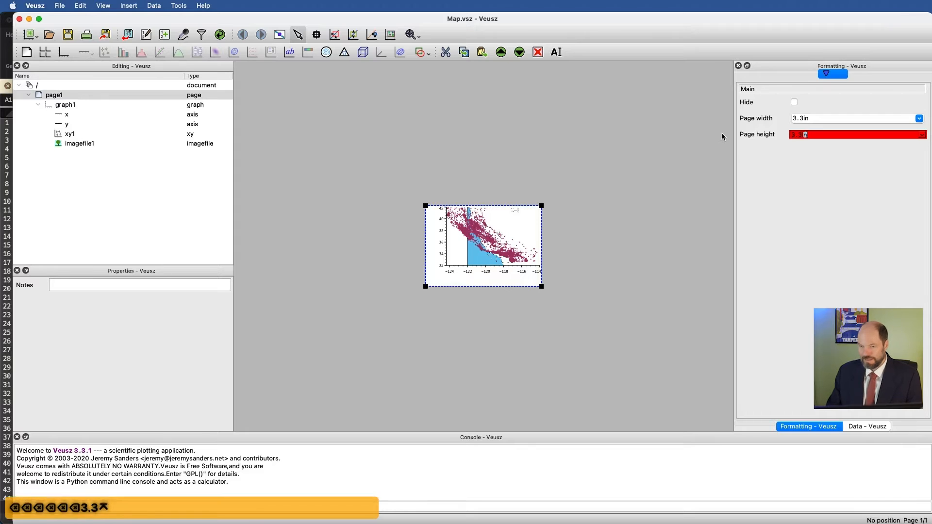
{"action": "type", "text": "in"}
{"action": "key", "text": "Return"}
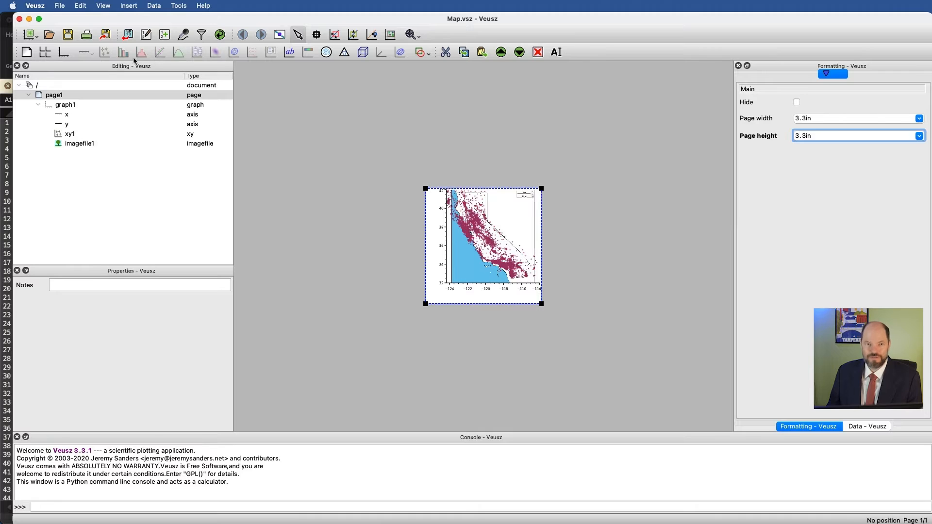
{"action": "left_click", "coordinate": [103, 8]}
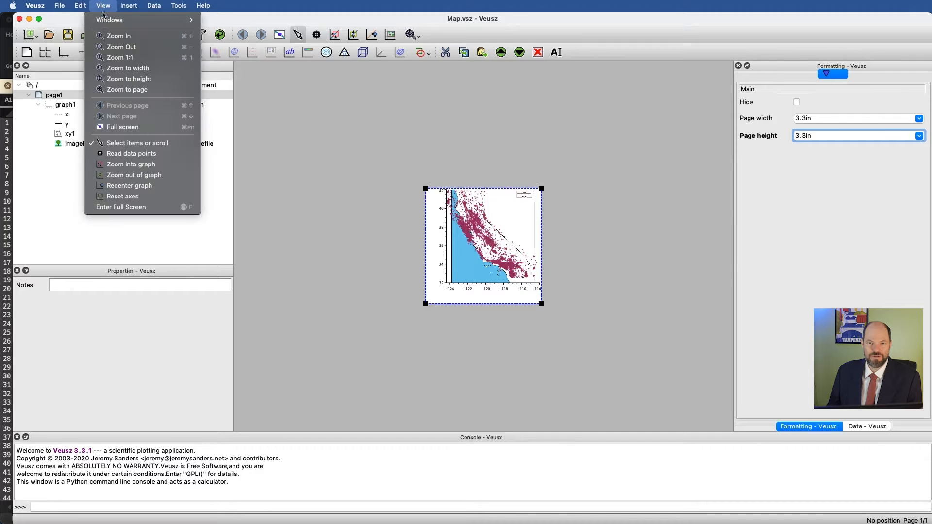
{"action": "left_click", "coordinate": [127, 90]}
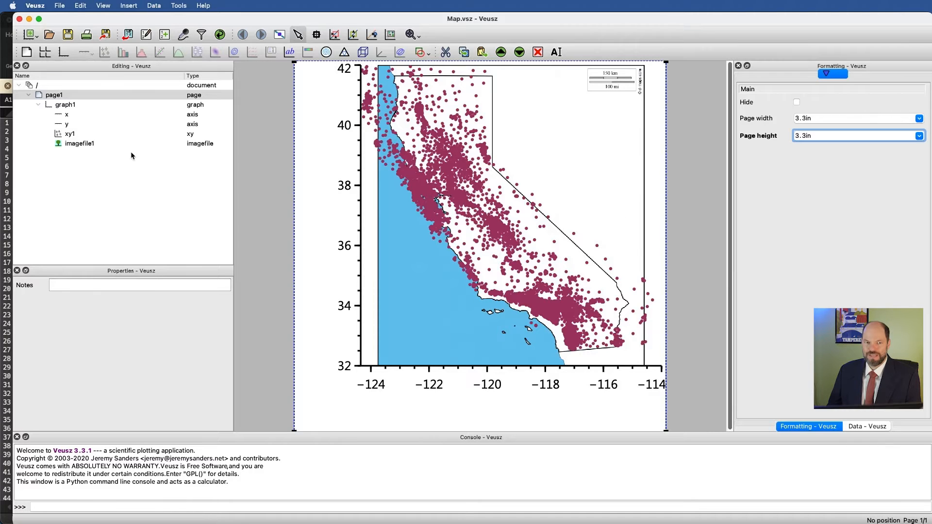
Set the x axis range to a minimum of -125 and a maximum of -113.4
{"action": "left_click", "coordinate": [69, 115]}
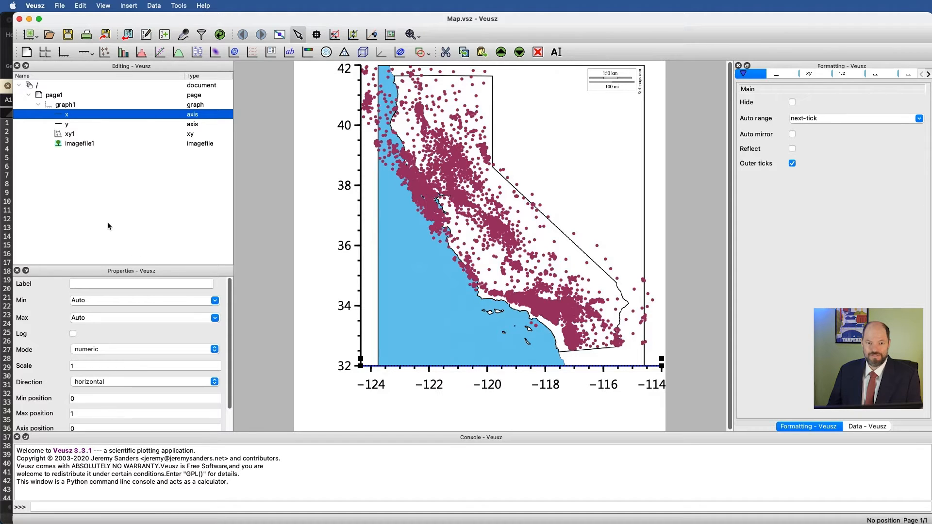
{"action": "double_click", "coordinate": [93, 301]}
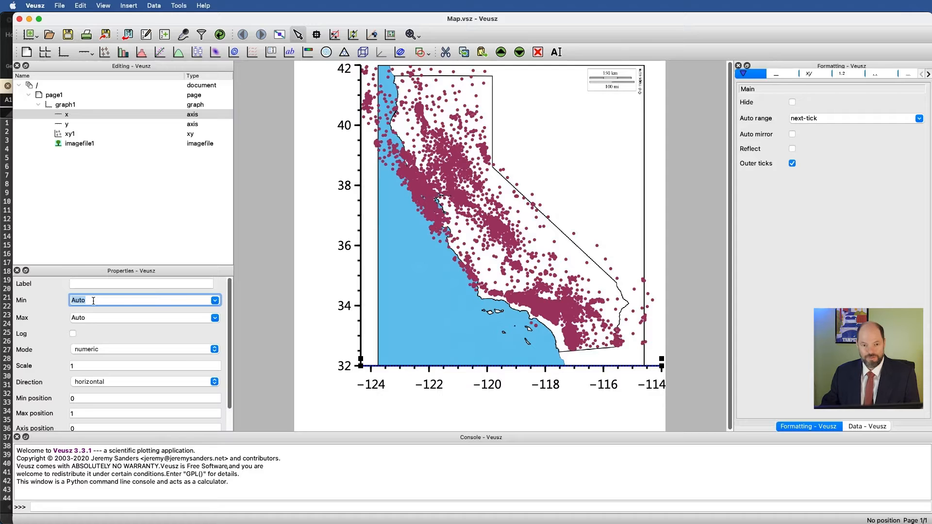
{"action": "type", "text": "-125"}
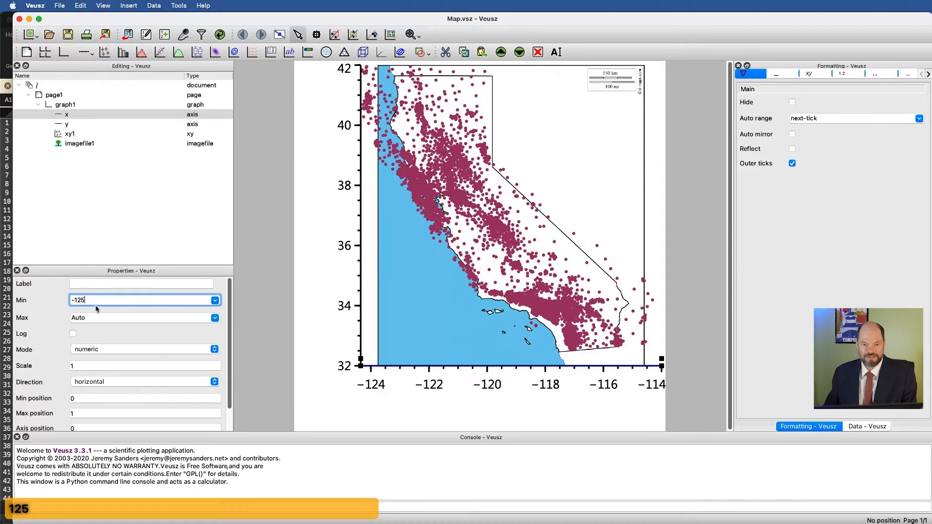
{"action": "left_click", "coordinate": [100, 318]}
{"action": "type", "text": "-"}
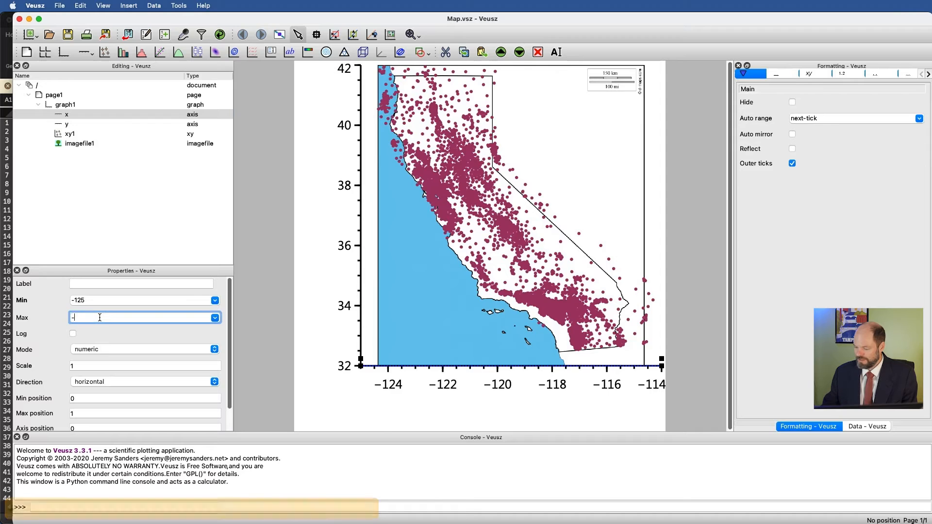
{"action": "type", "text": "113.4"}
{"action": "key", "text": "Return"}
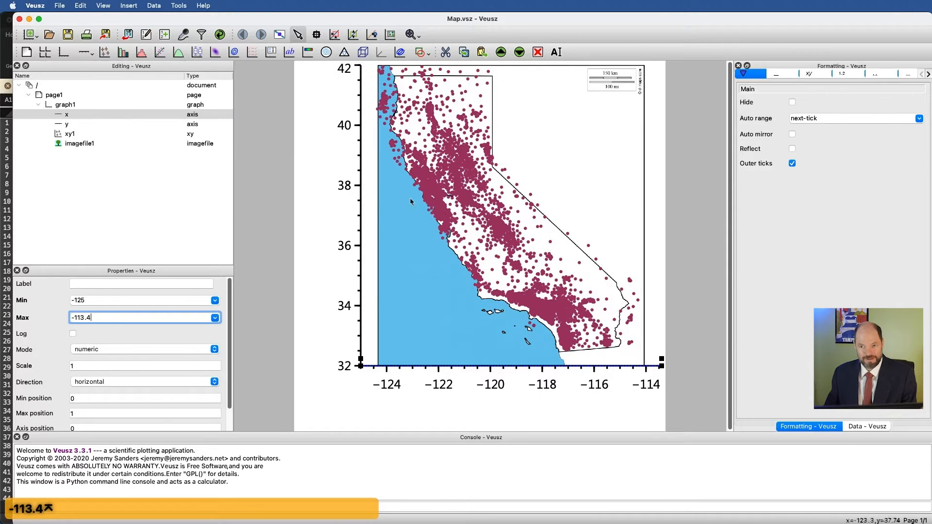
Set the y axis range to a minimum of 32.1 and a maximum of 42.4
{"action": "left_click", "coordinate": [82, 125]}
{"action": "double_click", "coordinate": [105, 301]}
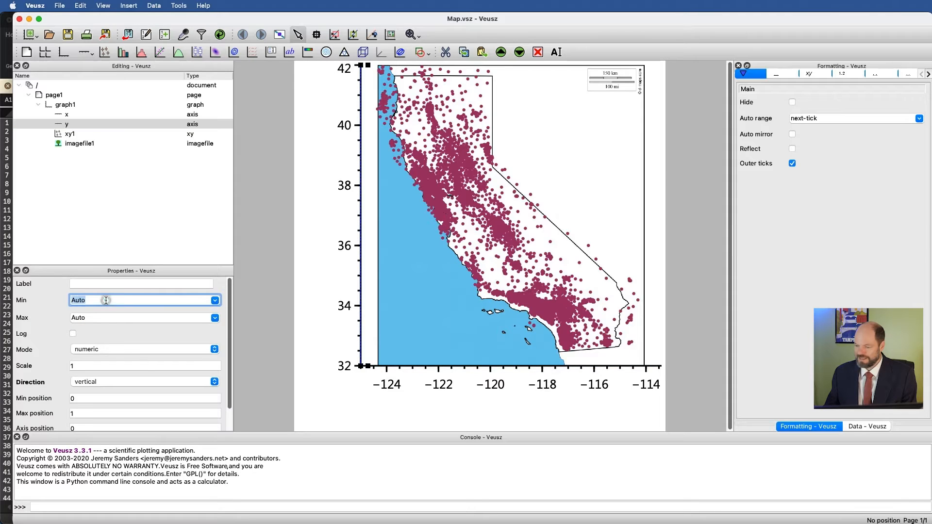
{"action": "type", "text": "32.1"}
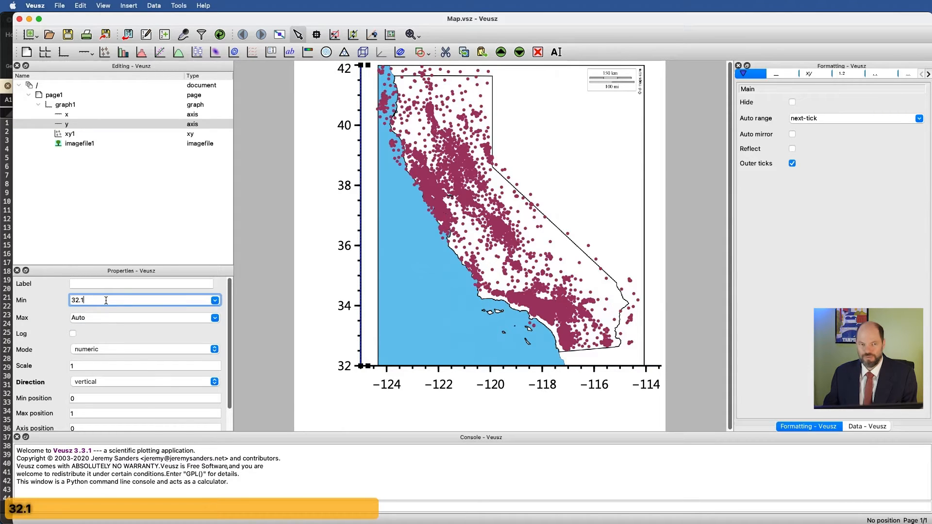
{"action": "left_click", "coordinate": [98, 324]}
{"action": "type", "text": "42.4"}
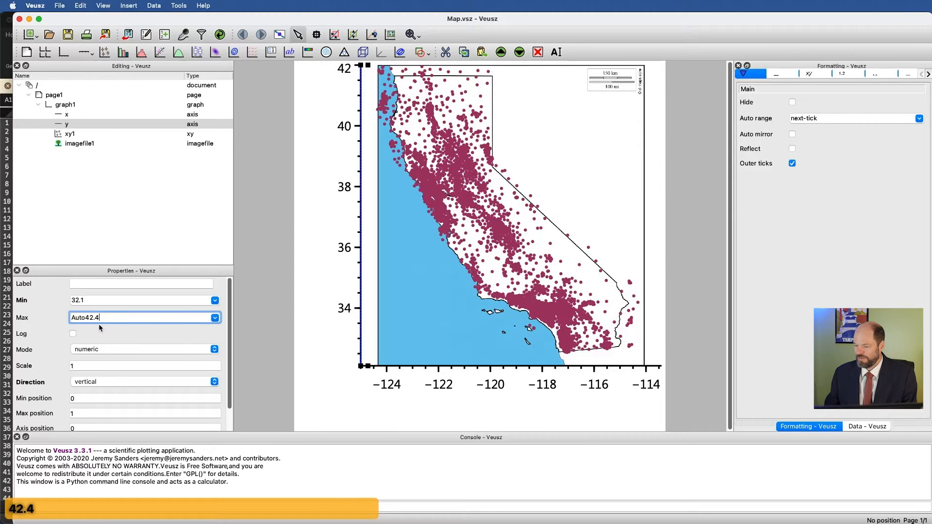
{"action": "key", "text": "Return"}
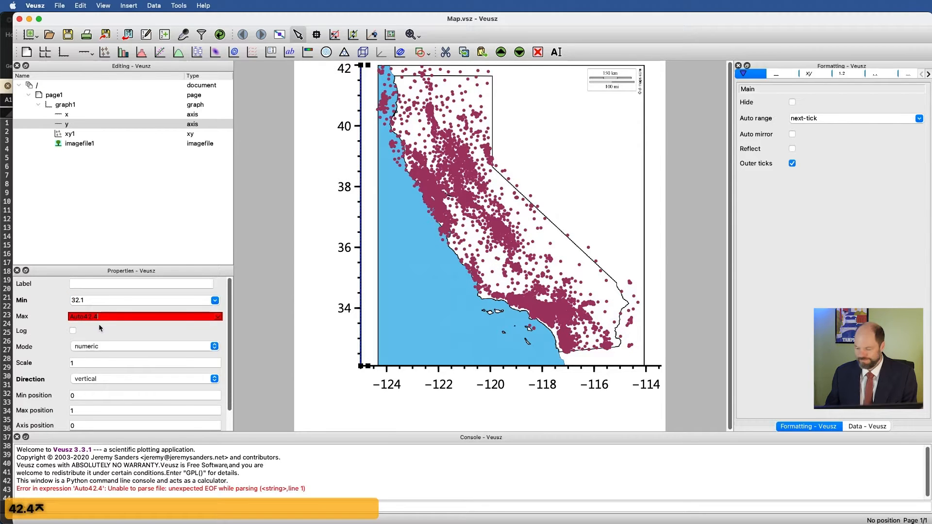
{"action": "key", "text": "Left"}
{"action": "key", "text": "Left"}
{"action": "key", "text": "Left"}
{"action": "key", "text": "Left"}
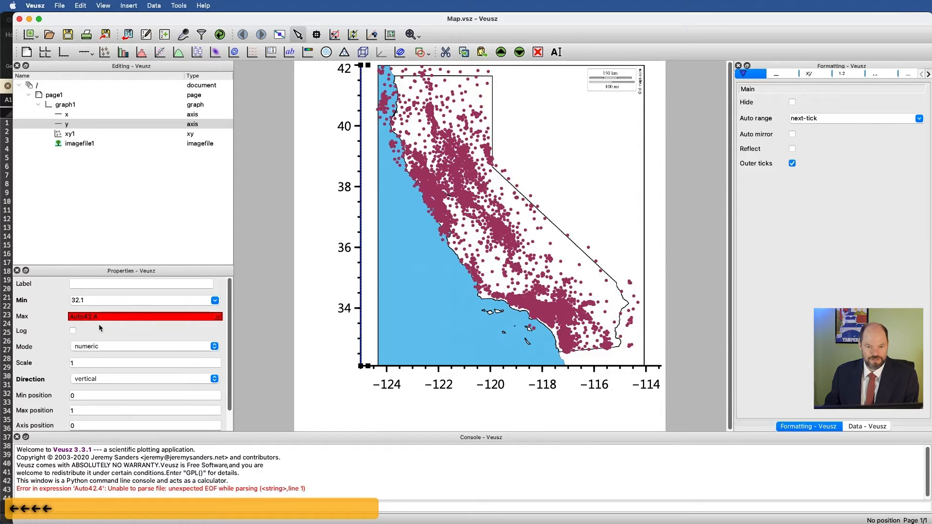
{"action": "key", "text": "BackSpace"}
{"action": "key", "text": "BackSpace"}
{"action": "key", "text": "BackSpace"}
{"action": "key", "text": "BackSpace"}
{"action": "key", "text": "BackSpace"}
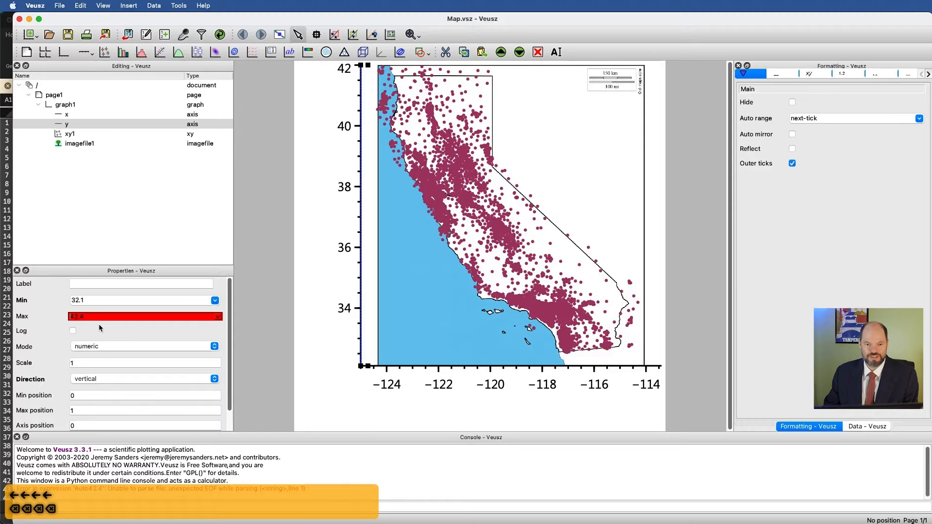
{"action": "key", "text": "Return"}
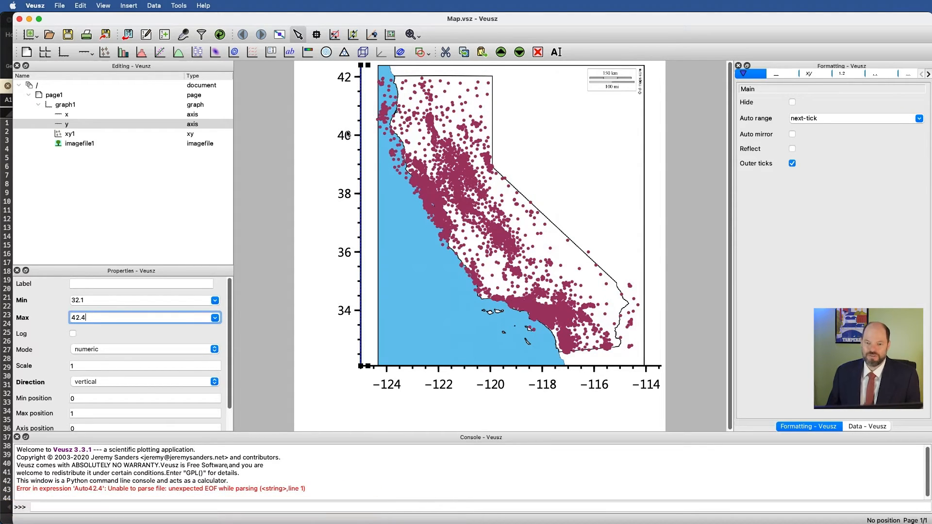
Try a left margin of 2cm on graph1
{"action": "left_click", "coordinate": [61, 116]}
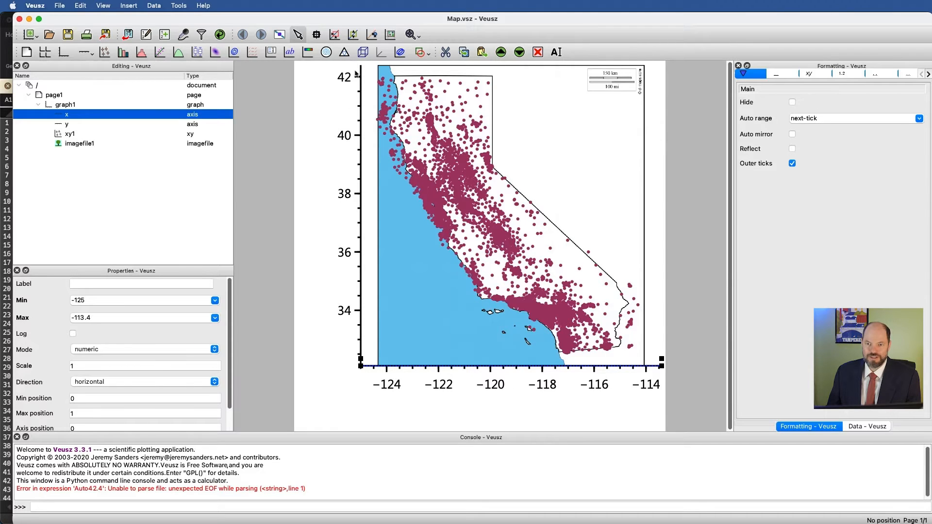
{"action": "left_click", "coordinate": [53, 96]}
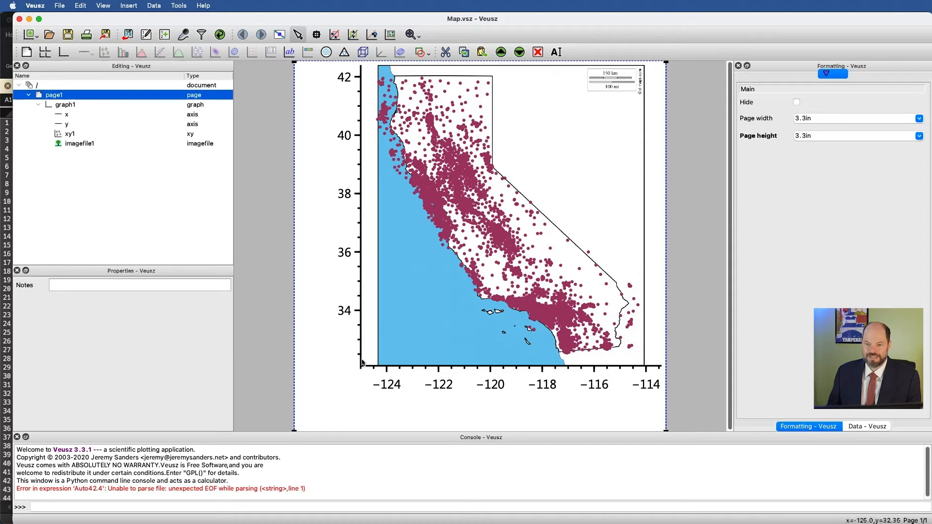
{"action": "left_click", "coordinate": [59, 107]}
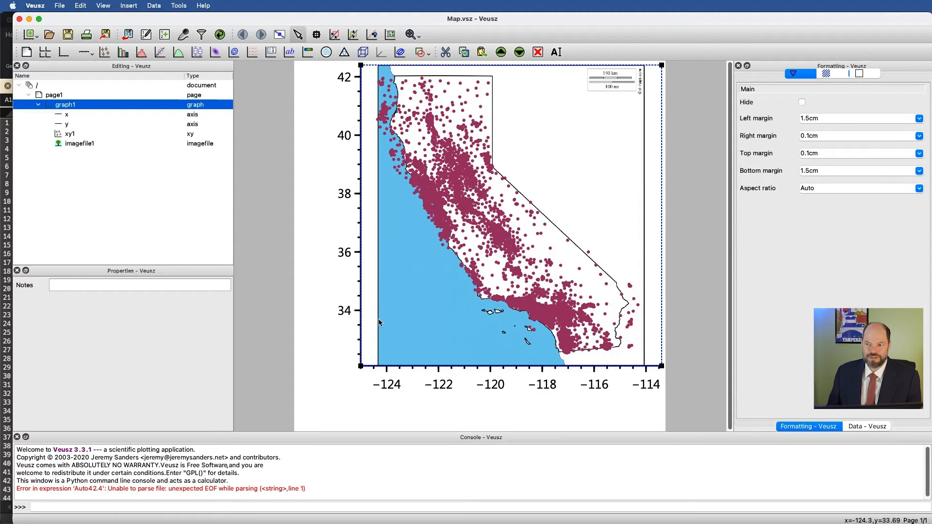
{"action": "double_click", "coordinate": [824, 120]}
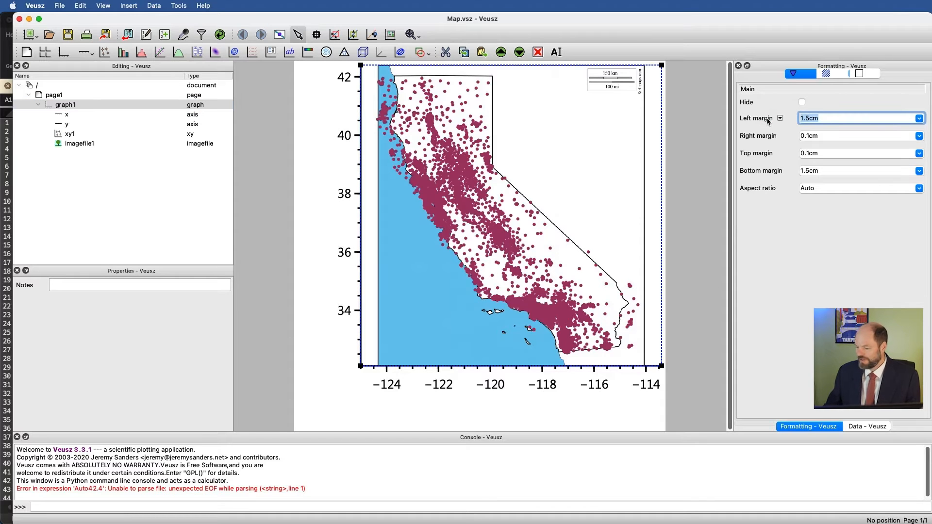
{"action": "type", "text": "2cm"}
{"action": "key", "text": "Return"}
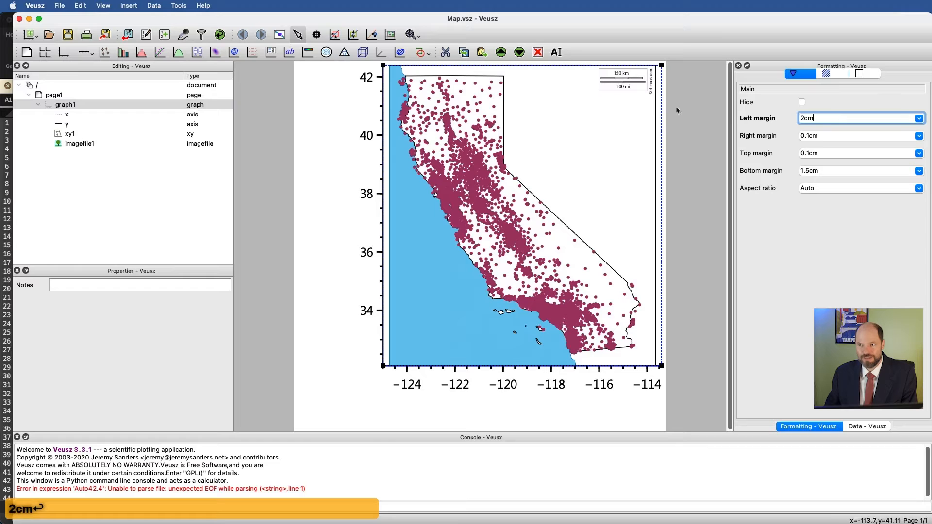
Set the left margin of graph1 back to 1.5cm
{"action": "double_click", "coordinate": [823, 119]}
{"action": "type", "text": "1."}
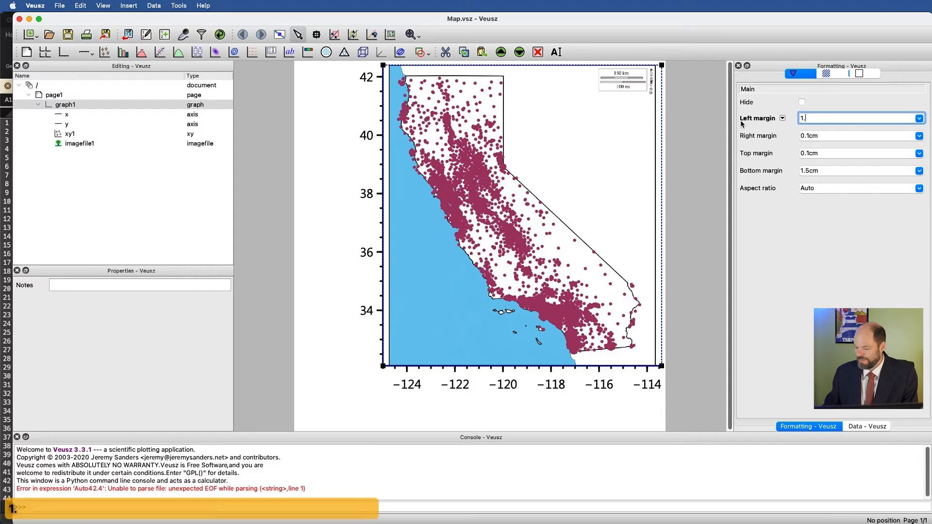
{"action": "type", "text": "5cm"}
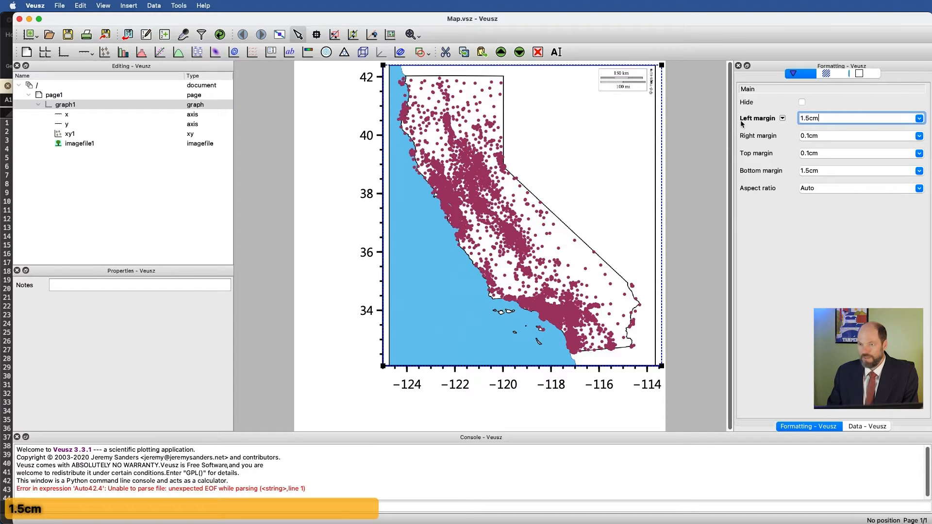
{"action": "key", "text": "Return"}
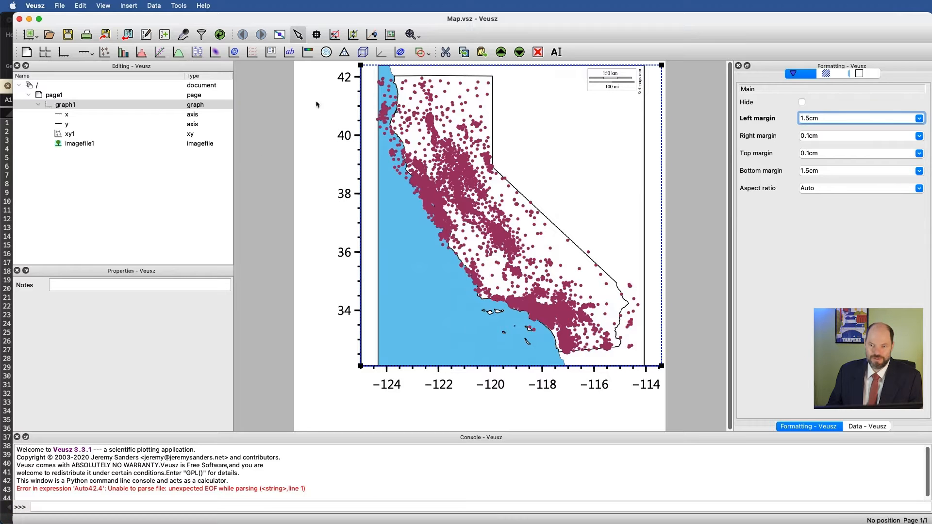
Try the map image with Preserve aspect disabled, and enable the option again
{"action": "left_click", "coordinate": [81, 144]}
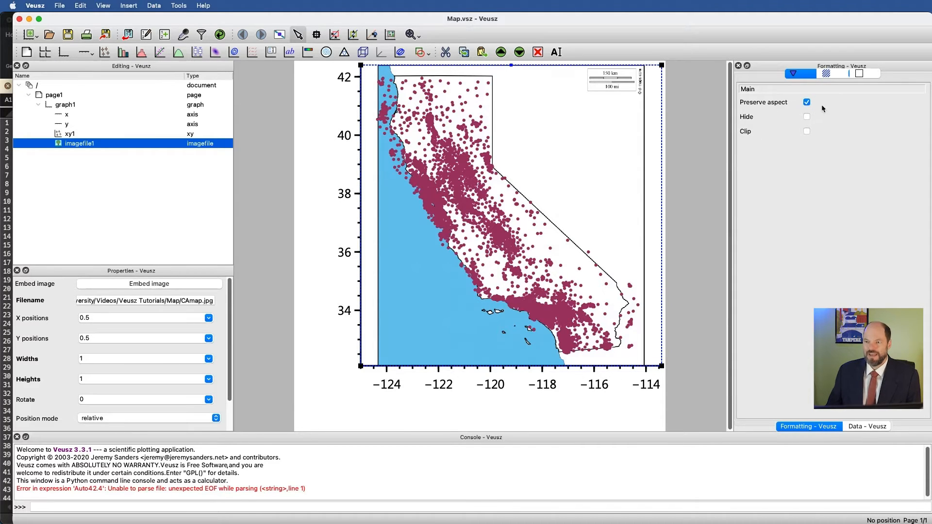
{"action": "left_click", "coordinate": [807, 103]}
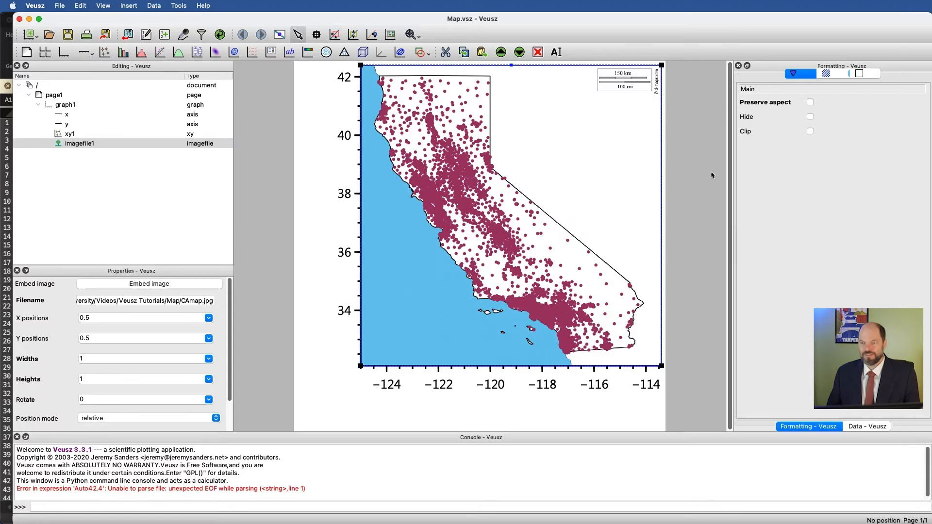
{"action": "left_click", "coordinate": [810, 102]}
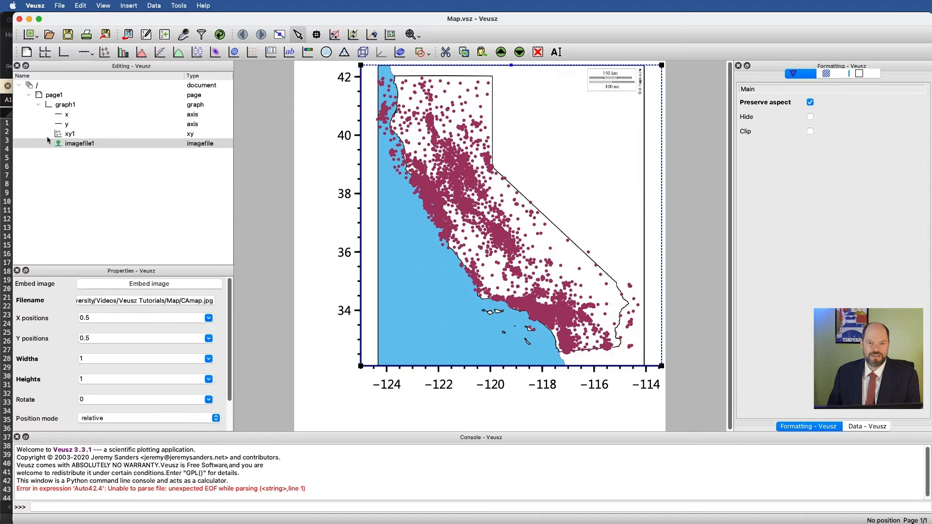
Check the x and y axis ranges and set the aspect ratio of graph1 to 10.3/11.6
{"action": "left_click", "coordinate": [62, 105]}
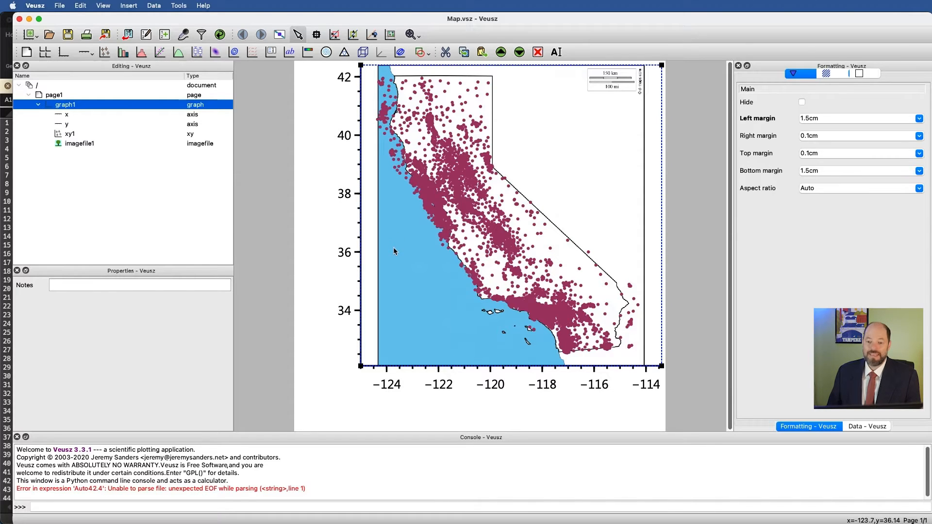
{"action": "left_click", "coordinate": [86, 115]}
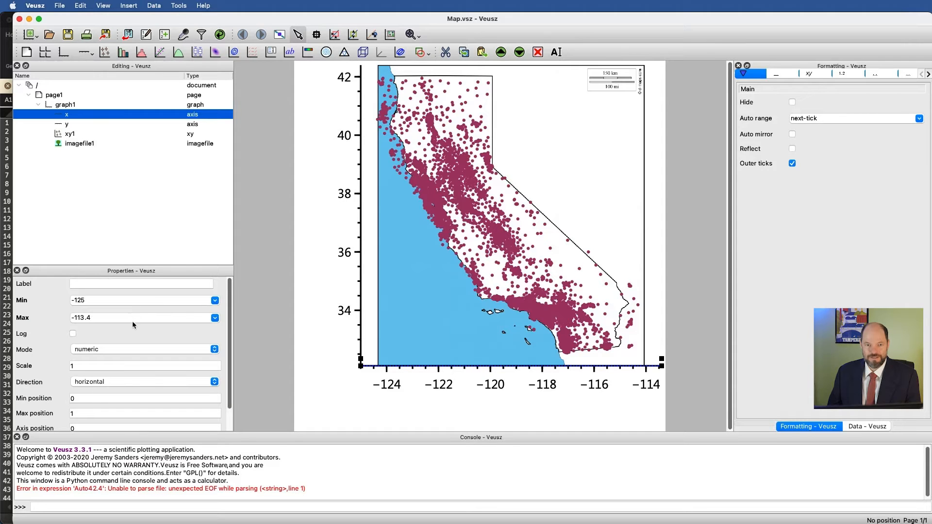
{"action": "left_click", "coordinate": [60, 125]}
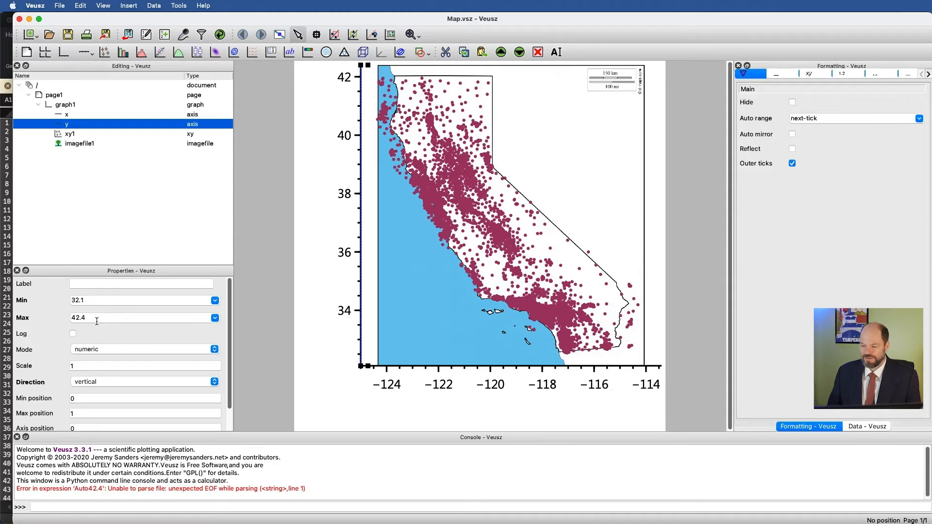
{"action": "left_click", "coordinate": [66, 108]}
{"action": "left_click_drag", "start_coordinate": [834, 189], "coordinate": [729, 176]}
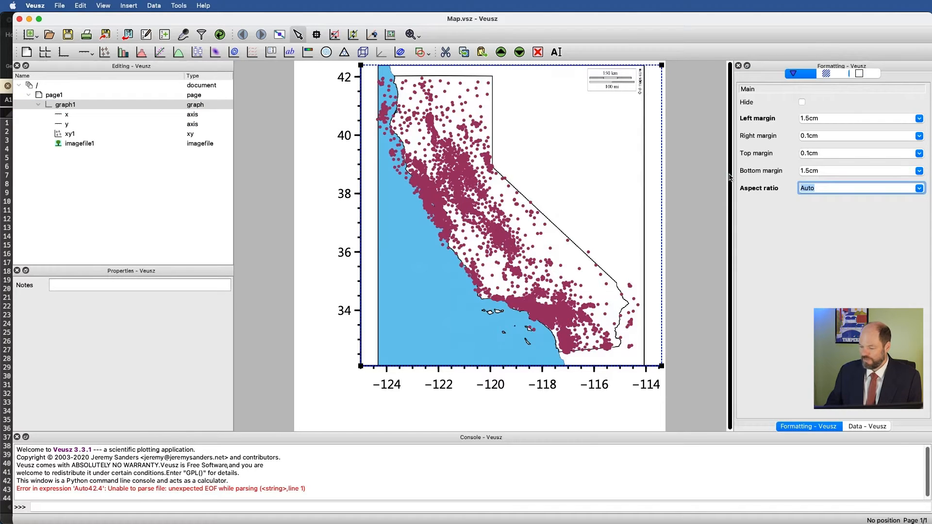
{"action": "type", "text": "10.3"}
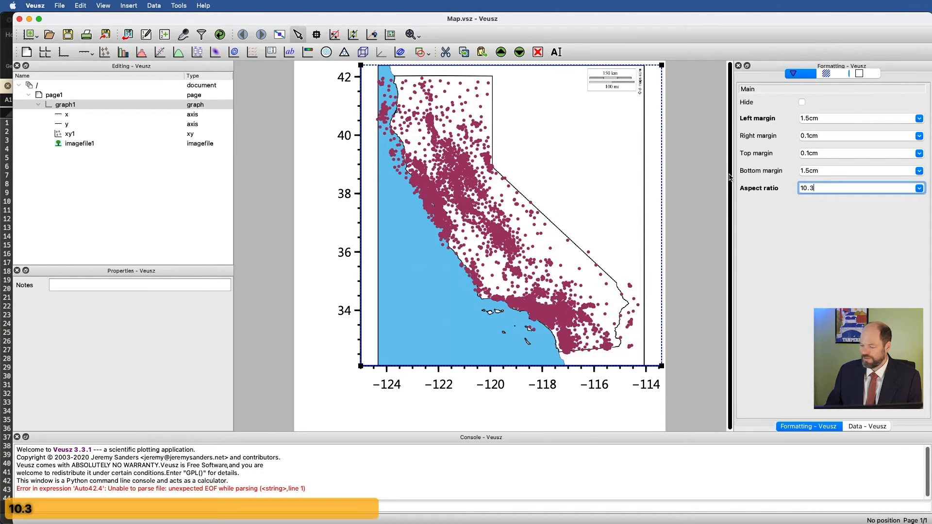
{"action": "type", "text": "/11.6"}
{"action": "key", "text": "Return"}
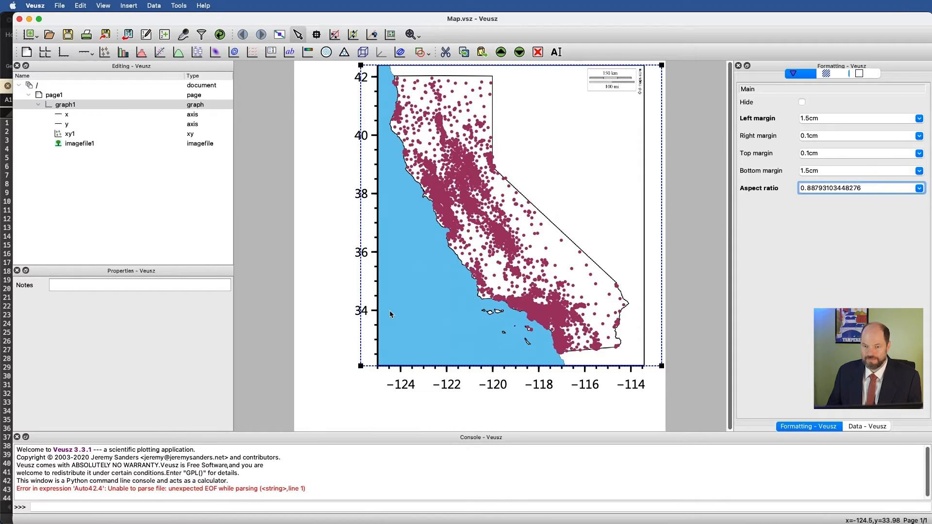
Hide both the x and y axes of graph1
{"action": "left_click", "coordinate": [319, 299]}
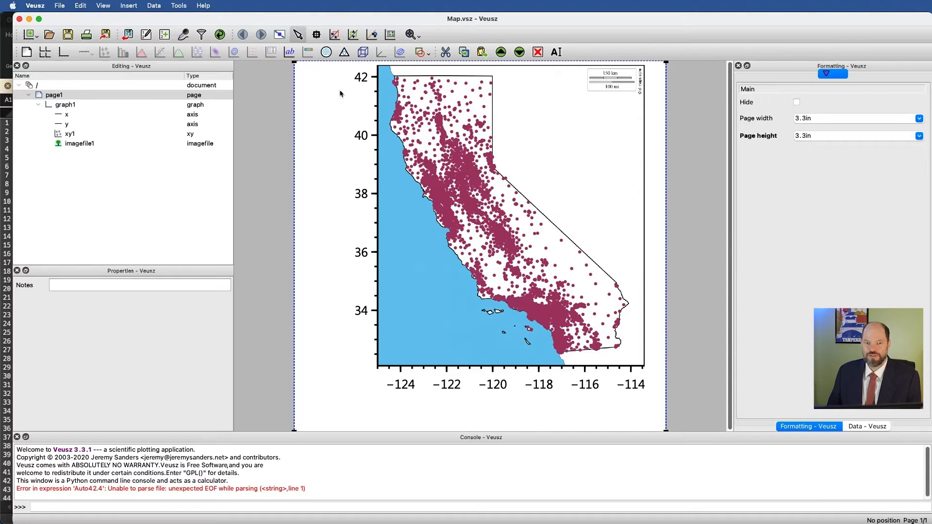
{"action": "left_click", "coordinate": [71, 114]}
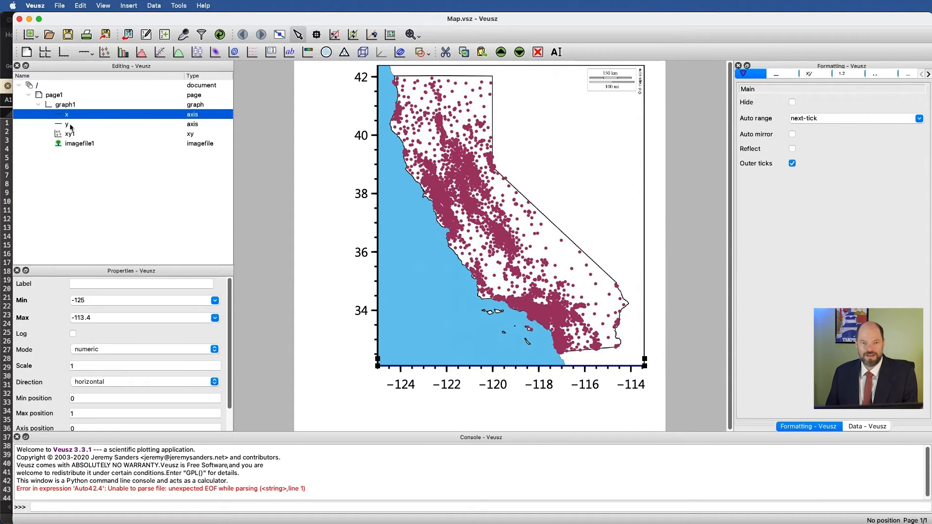
{"action": "left_click", "coordinate": [70, 124], "text": "shift"}
{"action": "right_click", "coordinate": [71, 125]}
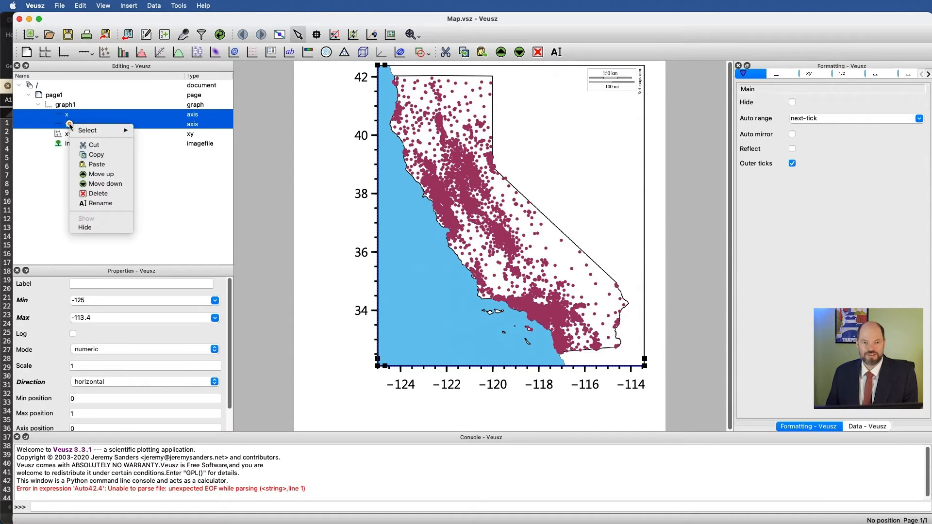
{"action": "left_click", "coordinate": [98, 229]}
{"action": "left_click", "coordinate": [328, 132]}
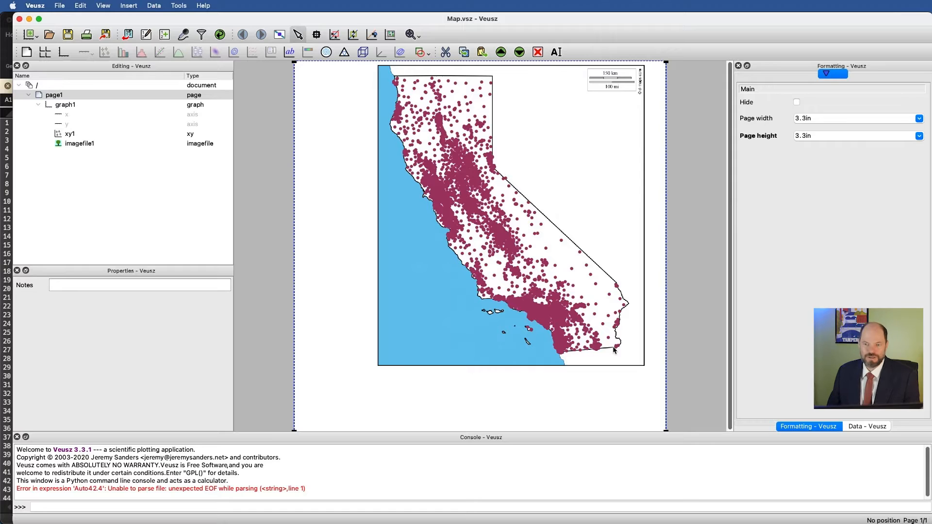
Set the left and right margins of graph1 to 0
{"action": "left_click", "coordinate": [58, 106]}
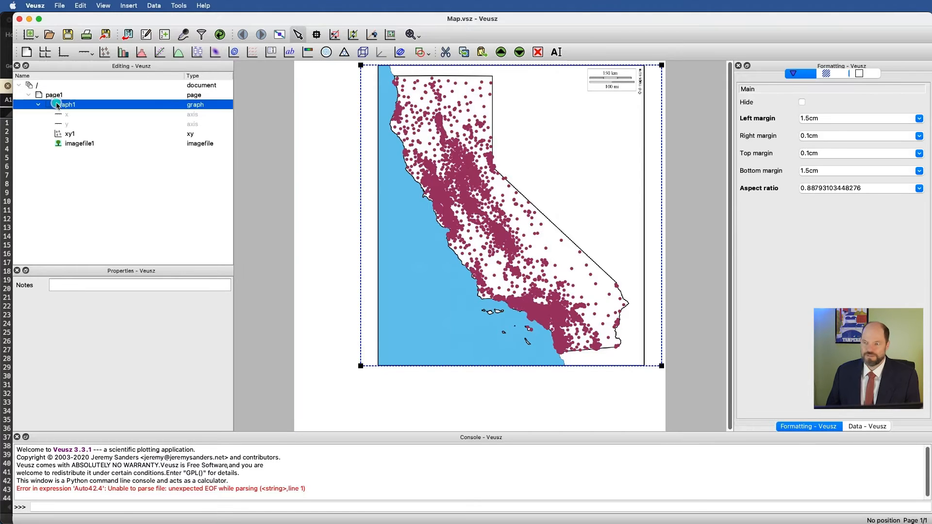
{"action": "left_click_drag", "start_coordinate": [827, 119], "coordinate": [690, 107]}
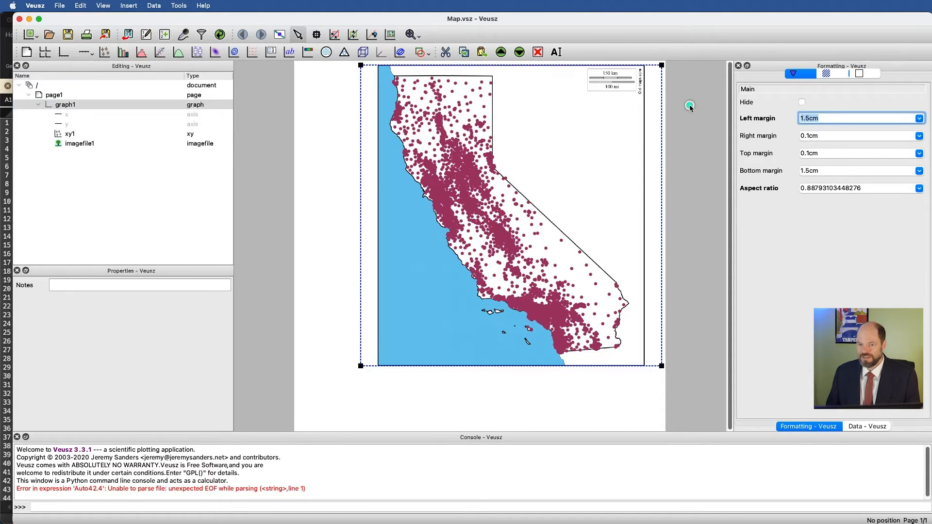
{"action": "type", "text": "0"}
{"action": "key", "text": "Return"}
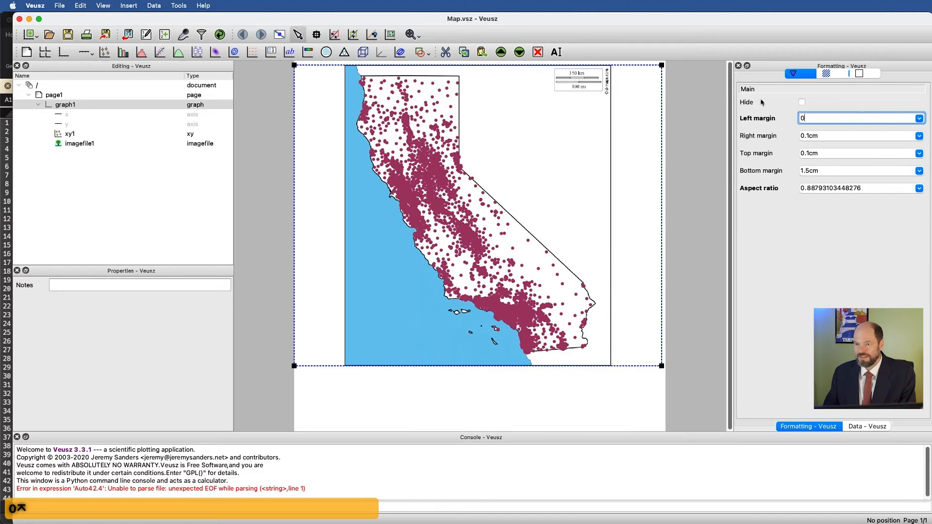
{"action": "key", "text": "Tab"}
{"action": "type", "text": "0"}
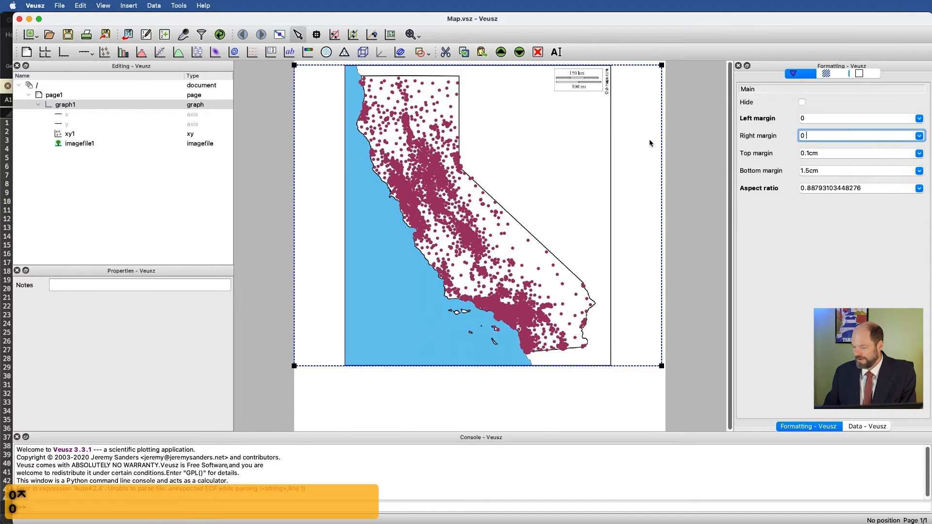
{"action": "key", "text": "Return"}
Set the top and bottom margins of graph1 to 0
{"action": "left_click", "coordinate": [839, 152]}
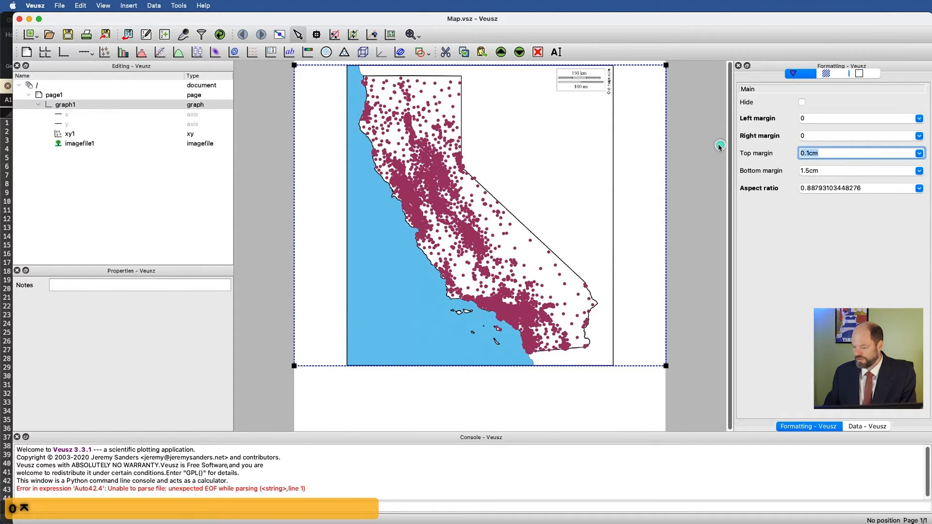
{"action": "key", "text": "BackSpace"}
{"action": "key", "text": "BackSpace"}
{"action": "key", "text": "BackSpace"}
{"action": "key", "text": "BackSpace"}
{"action": "key", "text": "BackSpace"}
{"action": "type", "text": "0"}
{"action": "key", "text": "Return"}
{"action": "left_click_drag", "start_coordinate": [826, 171], "coordinate": [745, 170]}
{"action": "type", "text": "0"}
{"action": "key", "text": "Return"}
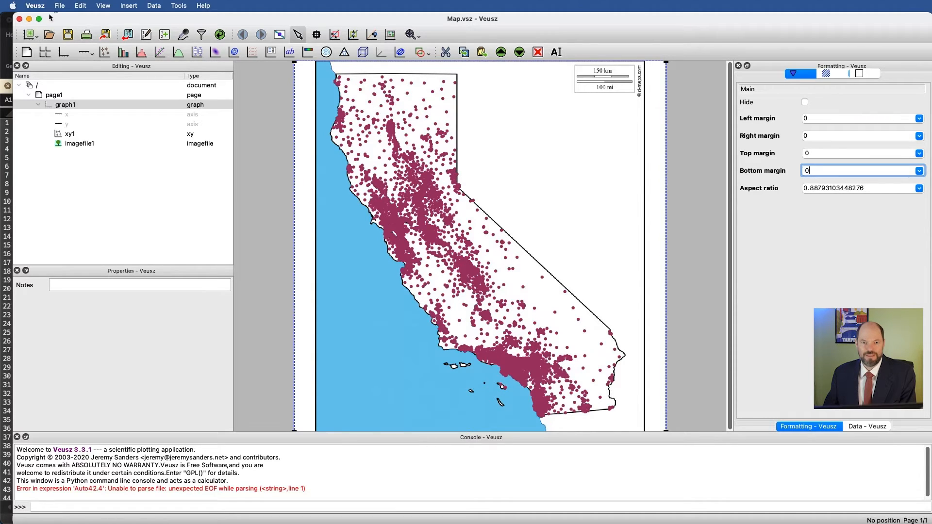
Set the marker size of the xy1 plot to .5pt
{"action": "left_click", "coordinate": [102, 5]}
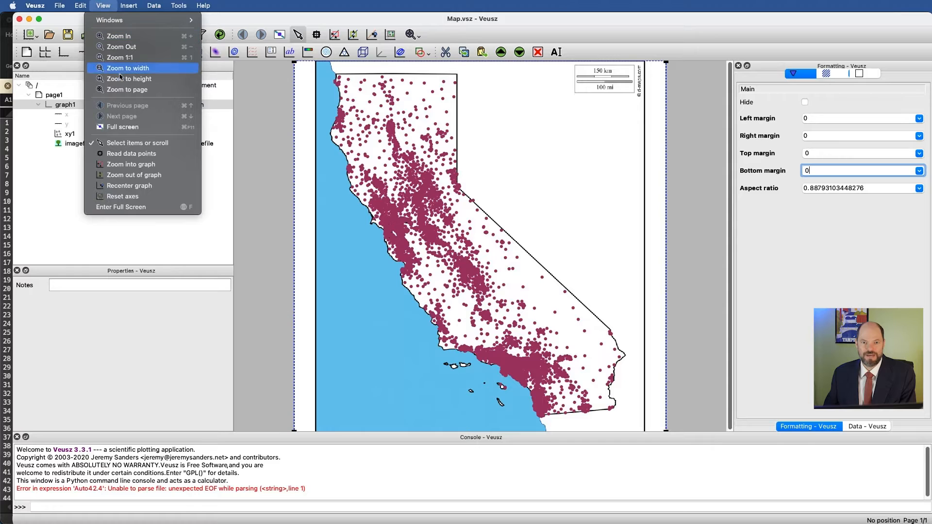
{"action": "left_click", "coordinate": [124, 90]}
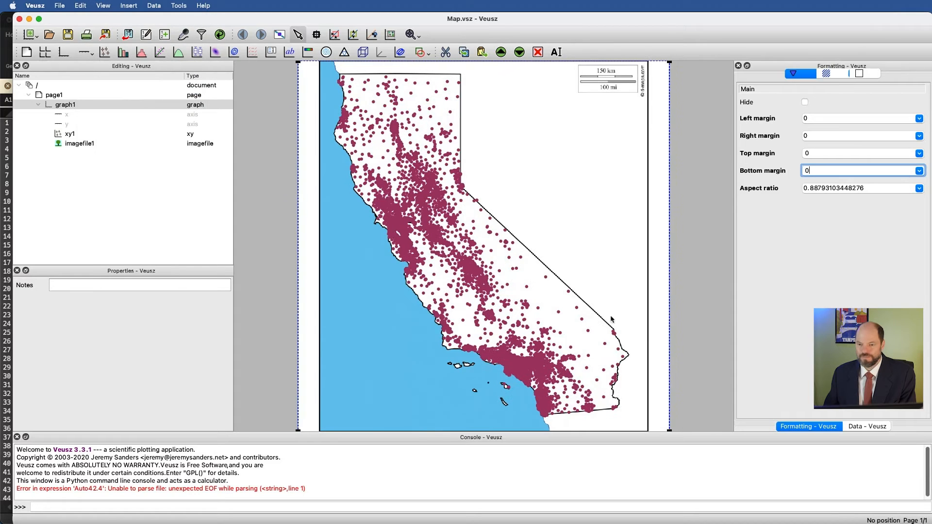
{"action": "left_click", "coordinate": [666, 308]}
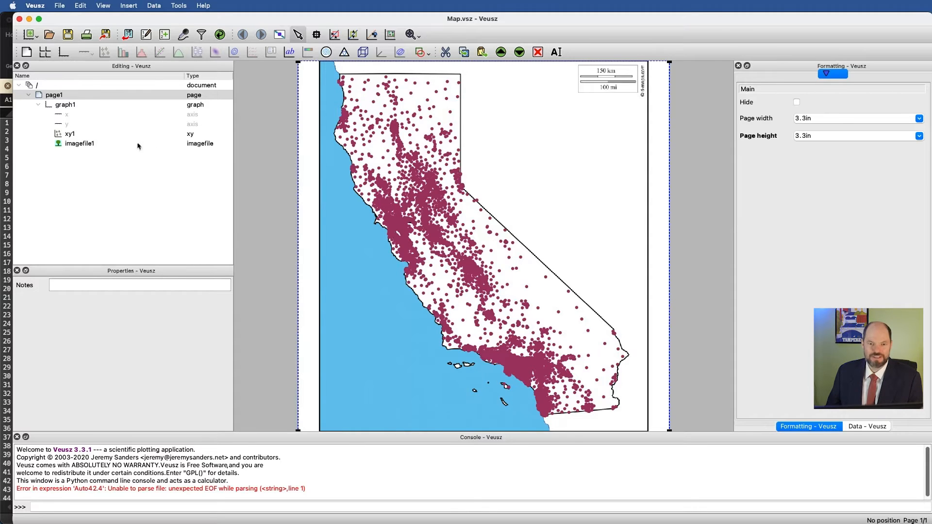
{"action": "left_click", "coordinate": [71, 133]}
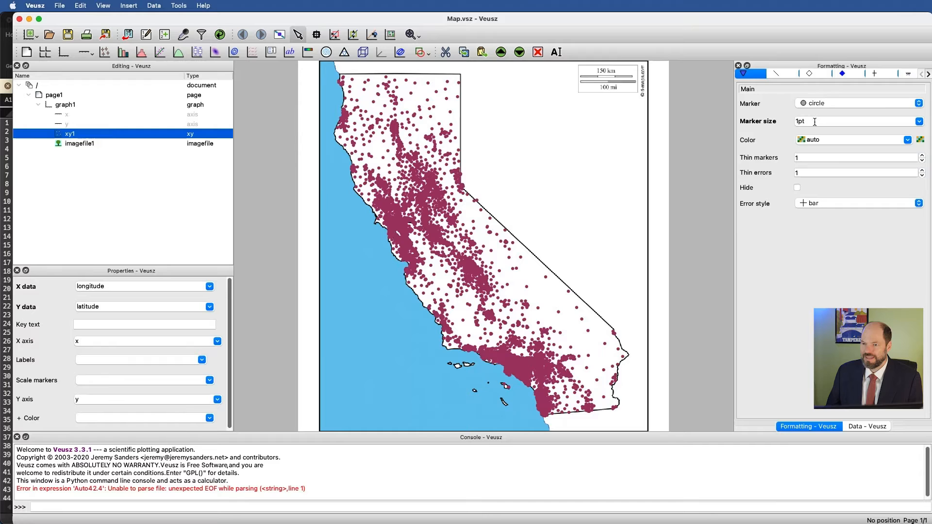
{"action": "double_click", "coordinate": [815, 122]}
{"action": "type", "text": ".5"}
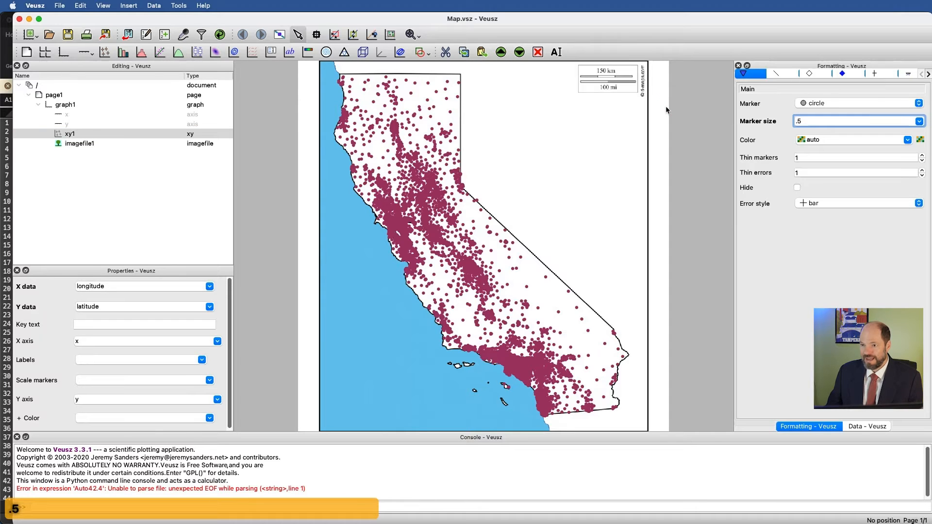
{"action": "type", "text": "pt"}
{"action": "key", "text": "Return"}
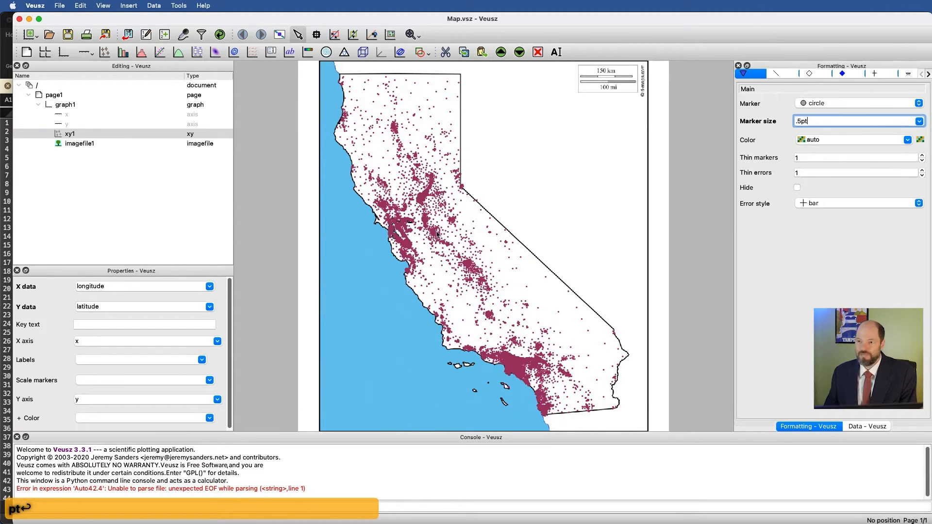
Set the marker fill transparency of xy1 to 33
{"action": "left_click", "coordinate": [843, 73]}
{"action": "left_click_drag", "start_coordinate": [817, 139], "coordinate": [708, 130]}
{"action": "type", "text": "33"}
{"action": "key", "text": "Return"}
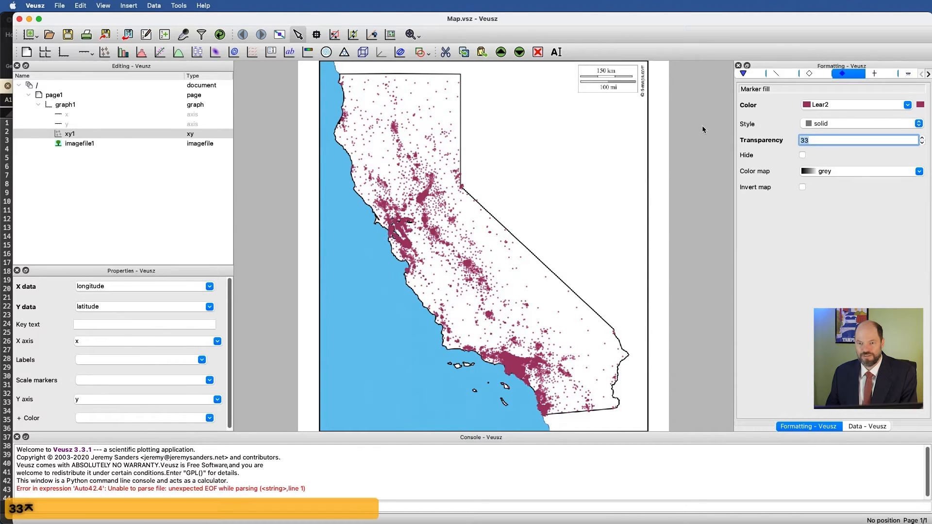
Try a marker fill transparency of 66 for xy1, and set it back to 33
{"action": "type", "text": "66"}
{"action": "key", "text": "Return"}
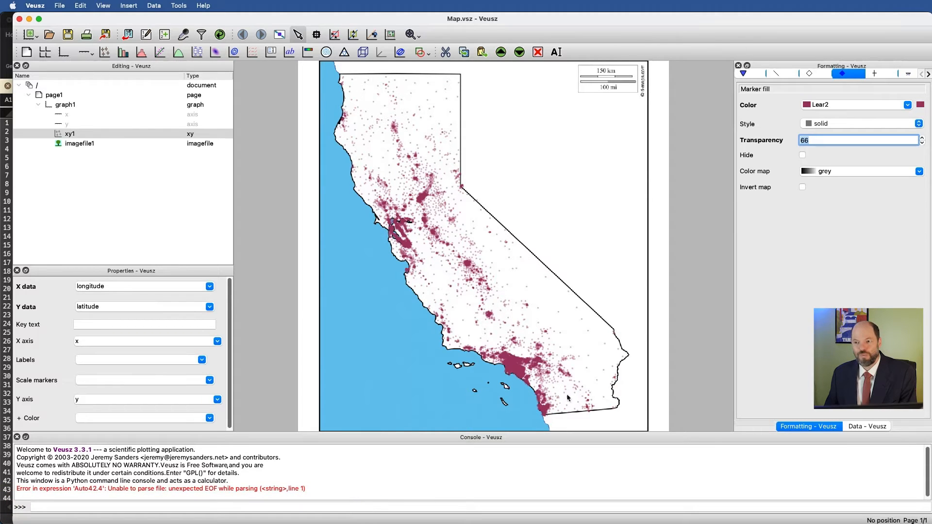
{"action": "type", "text": "33"}
{"action": "key", "text": "Return"}
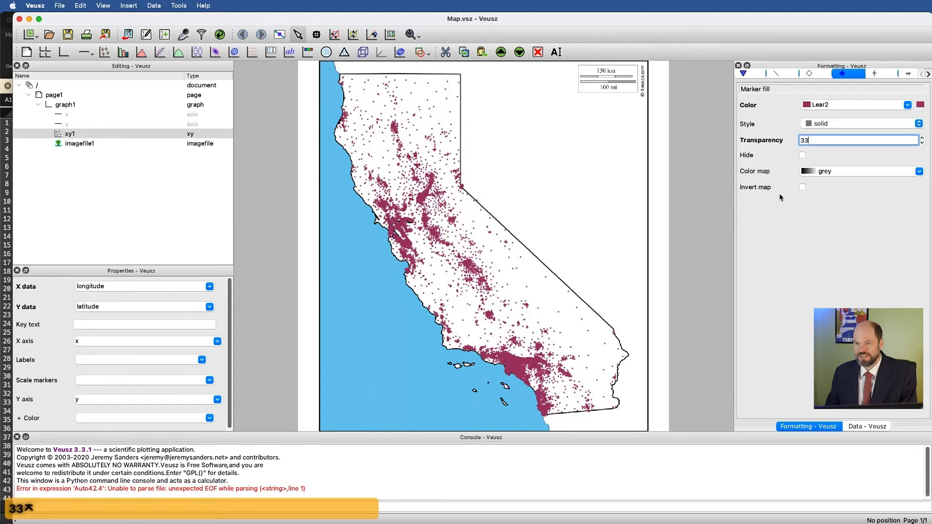
{"action": "left_click", "coordinate": [827, 223]}
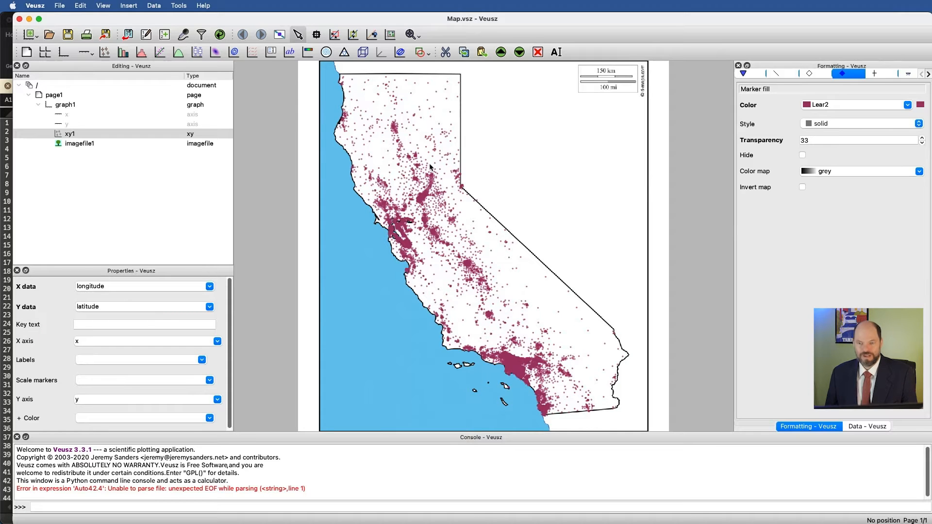
Switch to the housing workbook in Excel and examine the median_income and median_house_value columns
{"action": "left_click", "coordinate": [2, 53]}
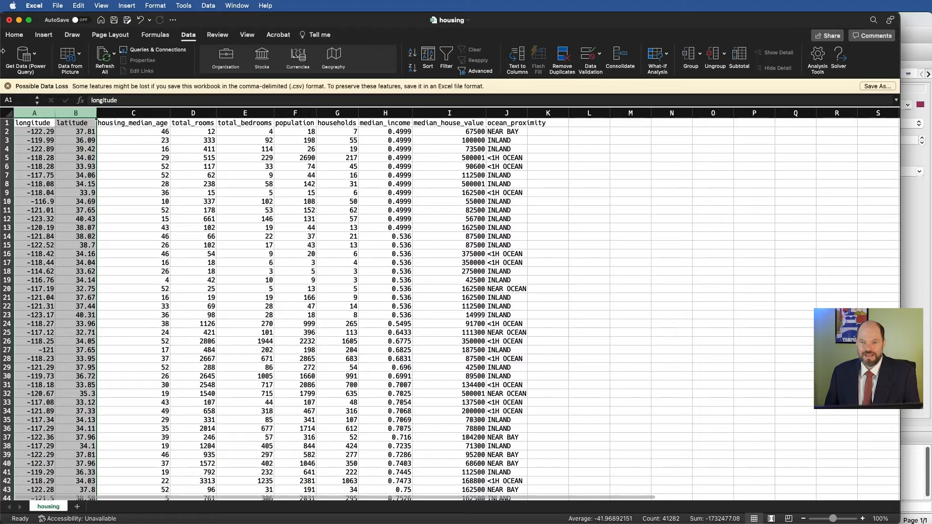
{"action": "left_click", "coordinate": [409, 133]}
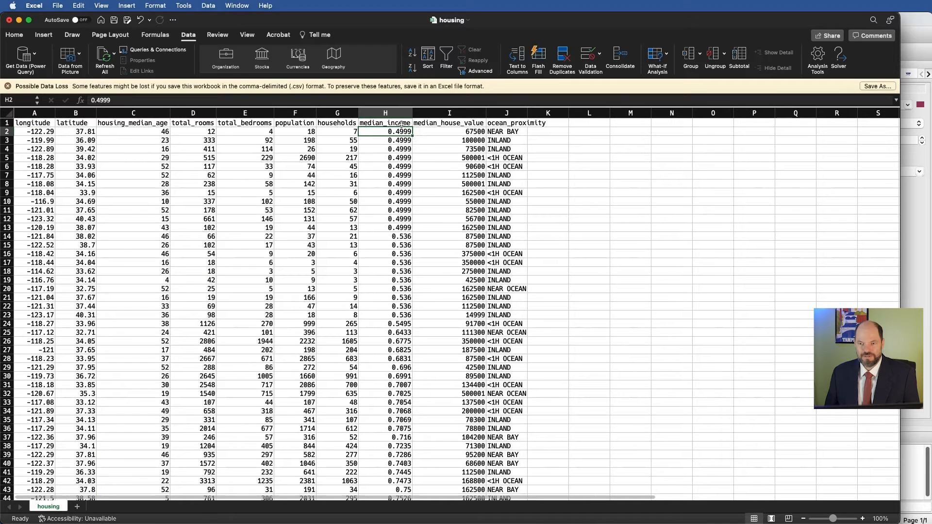
{"action": "left_click", "coordinate": [401, 124]}
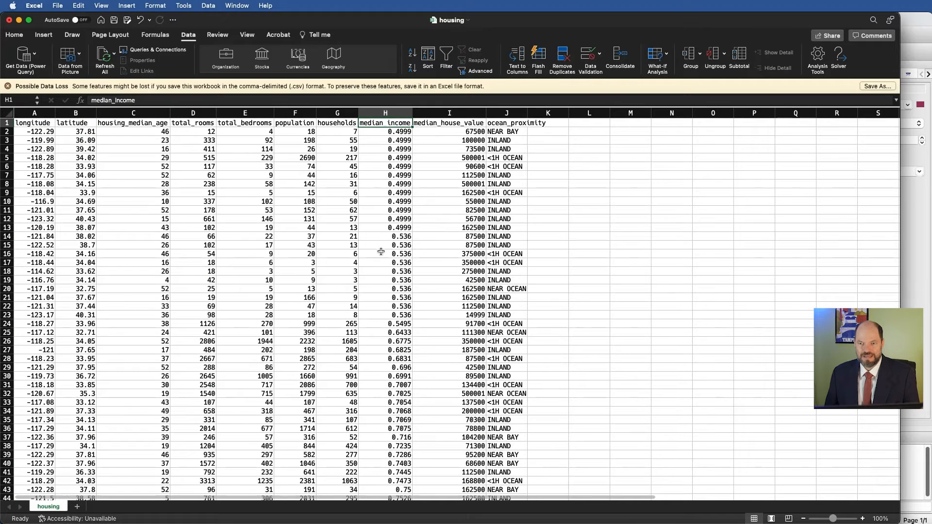
{"action": "left_click", "coordinate": [459, 125]}
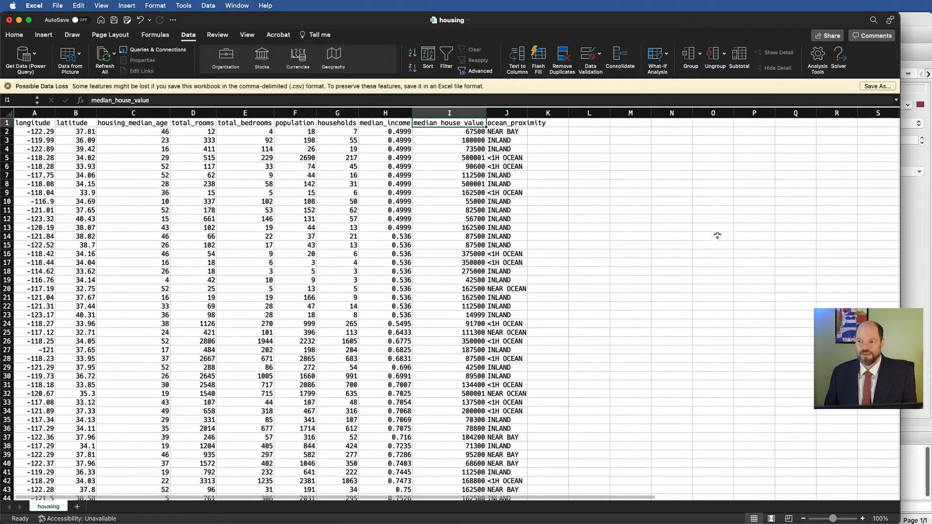
Switch back to Veusz and color the xy1 markers by the median_house_value dataset
{"action": "left_click", "coordinate": [927, 244]}
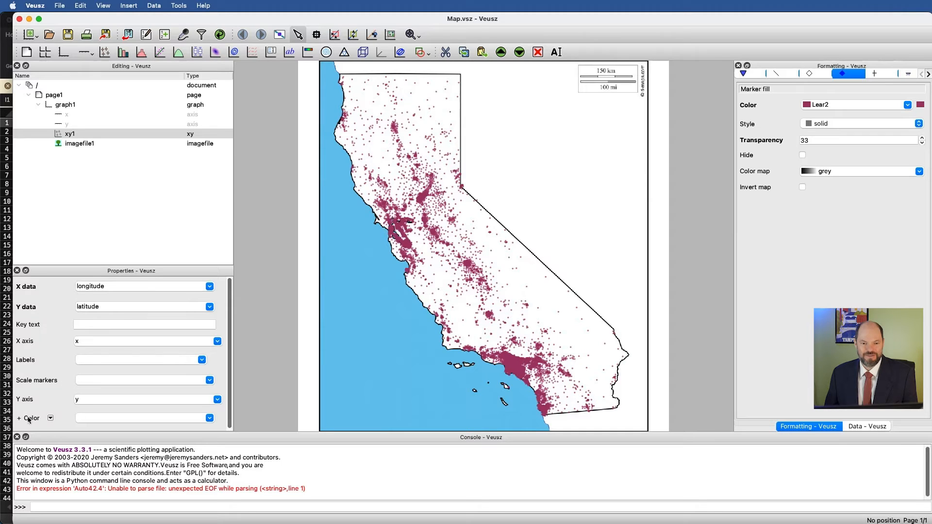
{"action": "left_click", "coordinate": [210, 418]}
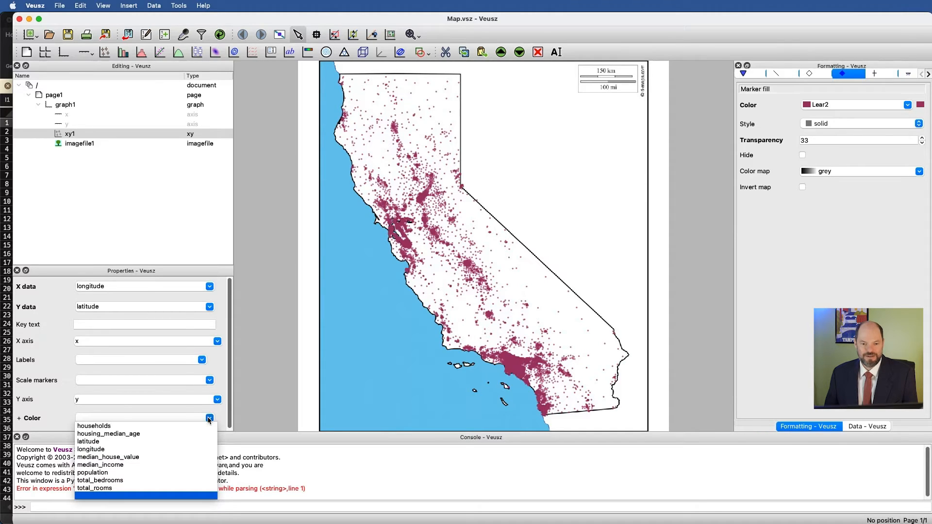
{"action": "left_click", "coordinate": [169, 459]}
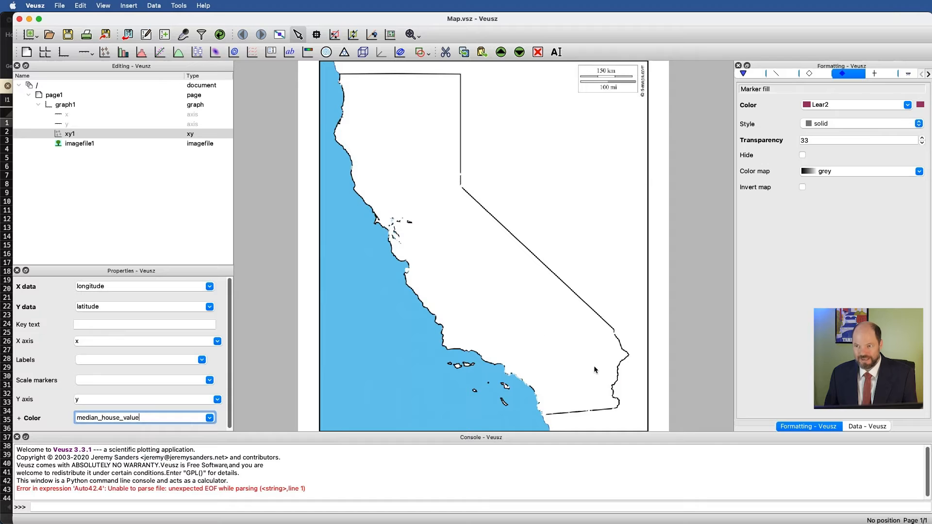
Choose the cool-warm color map for the xy1 marker fill and invert it
{"action": "left_click", "coordinate": [919, 172]}
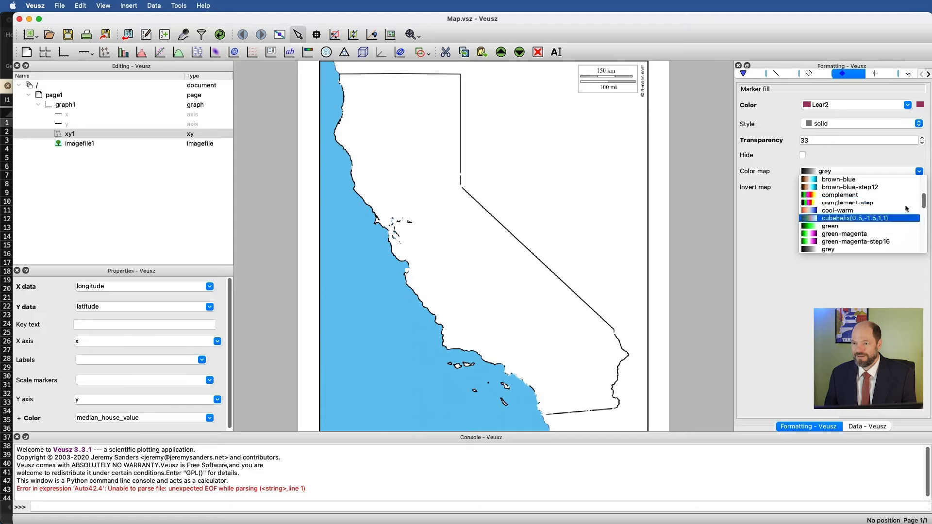
{"action": "mouse_move", "coordinate": [924, 202]}
{"action": "left_mouse_down"}
{"action": "mouse_move", "coordinate": [925, 221]}
{"action": "mouse_move", "coordinate": [925, 196]}
{"action": "left_mouse_up"}
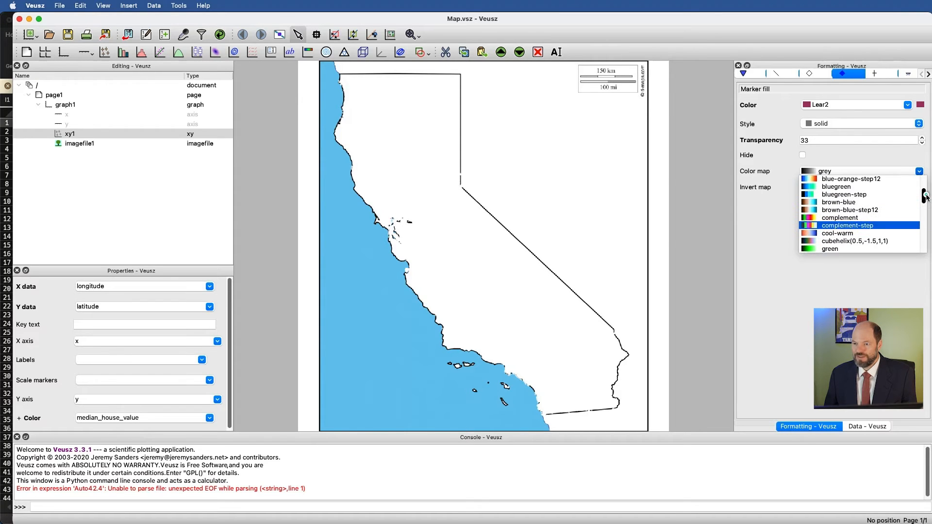
{"action": "left_click", "coordinate": [850, 235]}
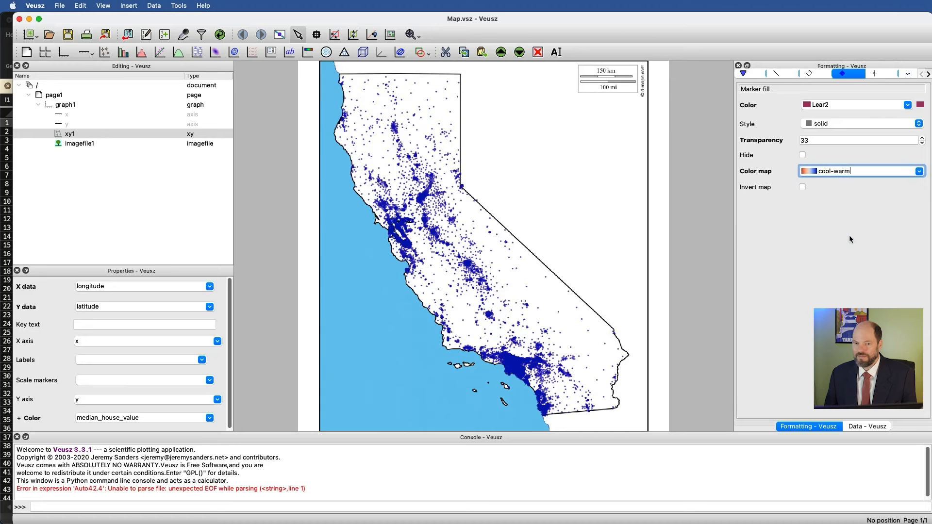
{"action": "left_click", "coordinate": [803, 187]}
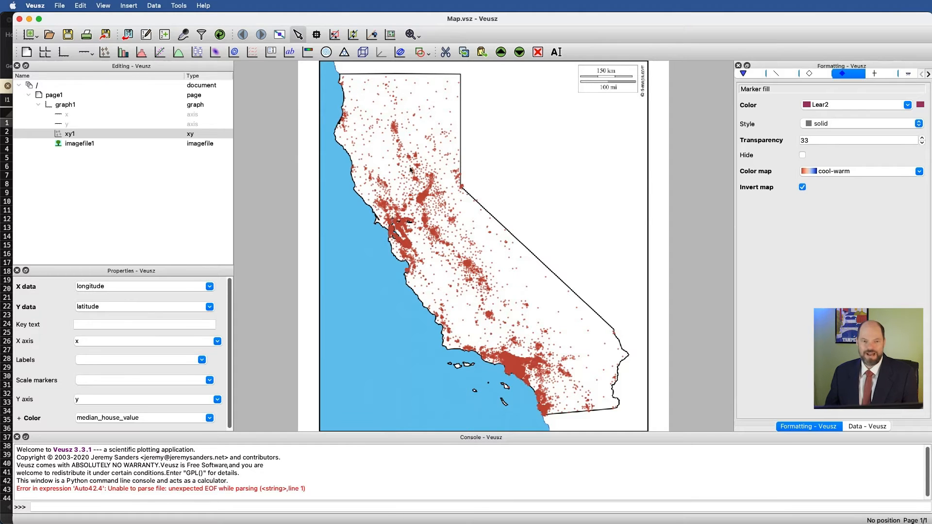
Switch to the housing workbook in Excel and look through the range of values in the median_house_value column
{"action": "left_click", "coordinate": [8, 60]}
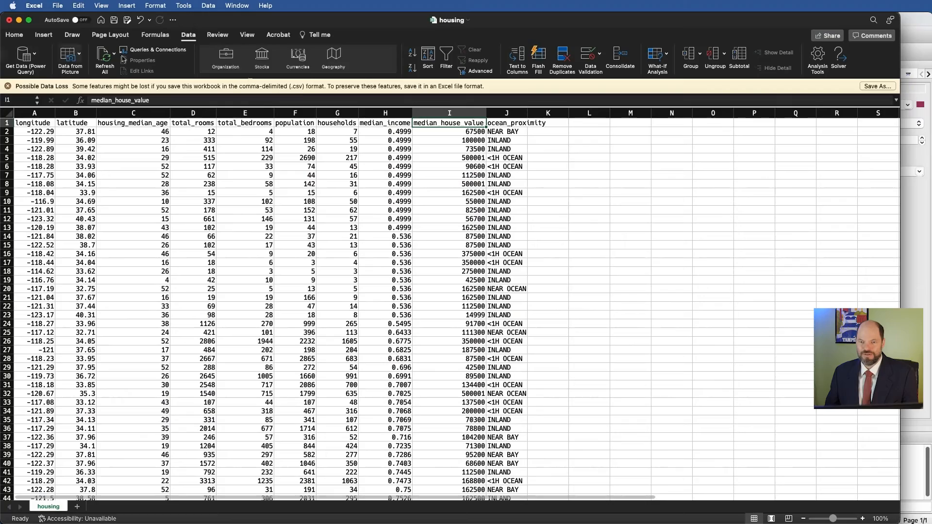
{"action": "left_click", "coordinate": [470, 141]}
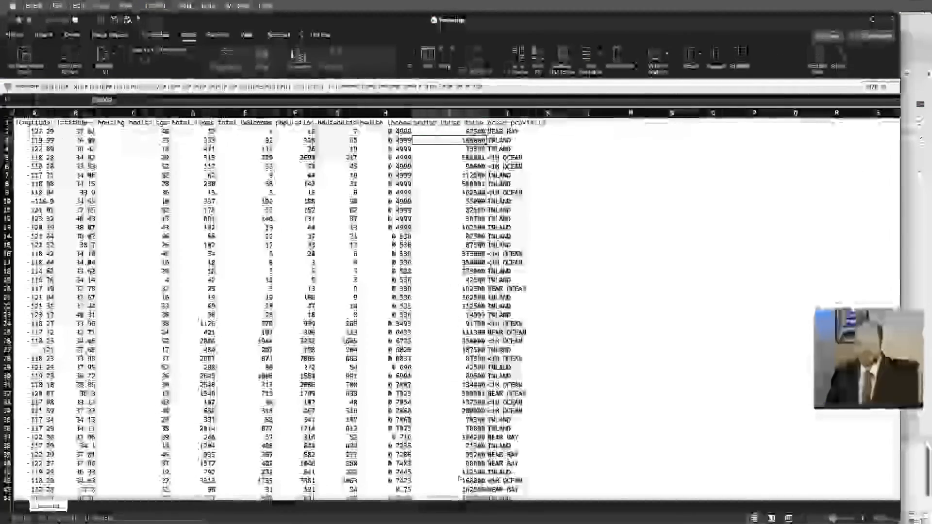
{"action": "scroll", "coordinate": [451, 413], "scroll_direction": "down", "scroll_amount": 20}
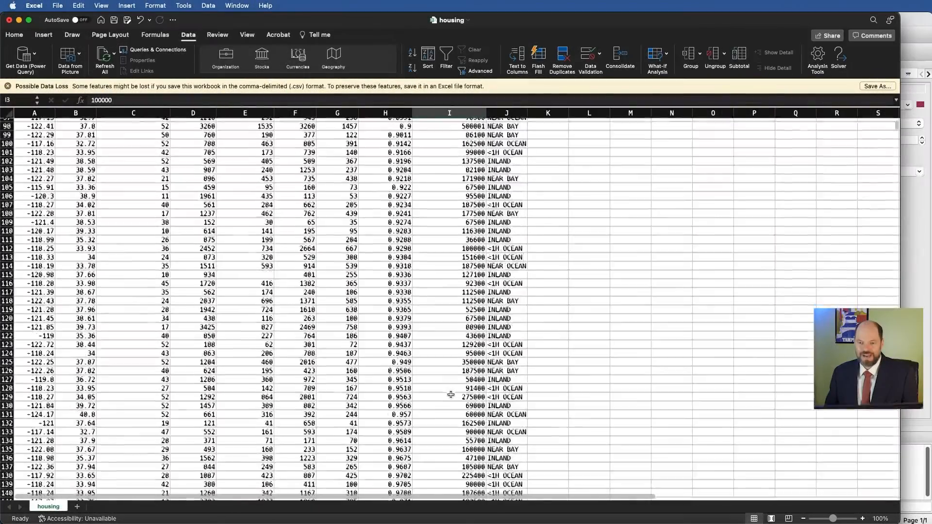
{"action": "scroll", "coordinate": [451, 395], "scroll_direction": "down", "scroll_amount": 16}
{"action": "scroll", "coordinate": [451, 395], "scroll_direction": "down", "scroll_amount": 20}
{"action": "scroll", "coordinate": [451, 395], "scroll_direction": "down", "scroll_amount": 20}
{"action": "scroll", "coordinate": [452, 395], "scroll_direction": "up", "scroll_amount": 20}
{"action": "scroll", "coordinate": [451, 392], "scroll_direction": "up", "scroll_amount": 20}
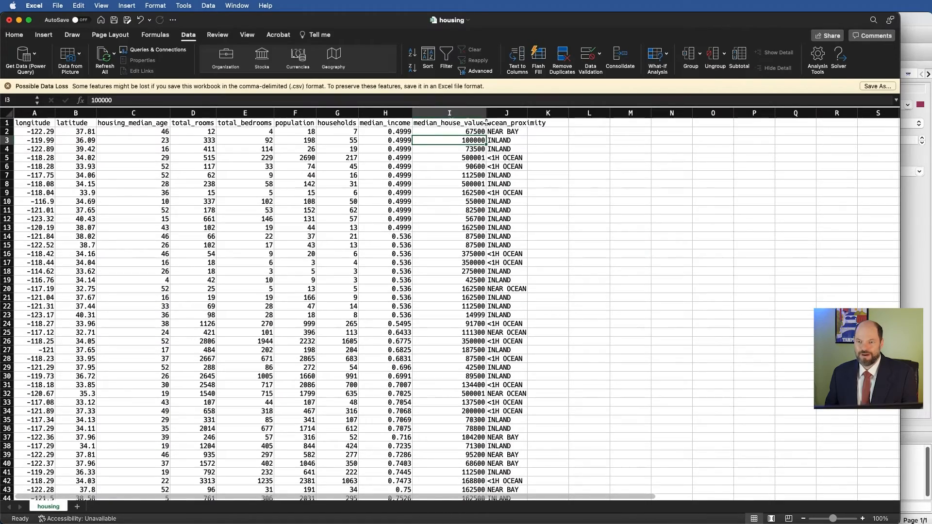
Calculate the maximum of the median_house_value column in cell L1 with =MAX(I:I)
{"action": "left_click", "coordinate": [588, 123]}
{"action": "type", "text": "="}
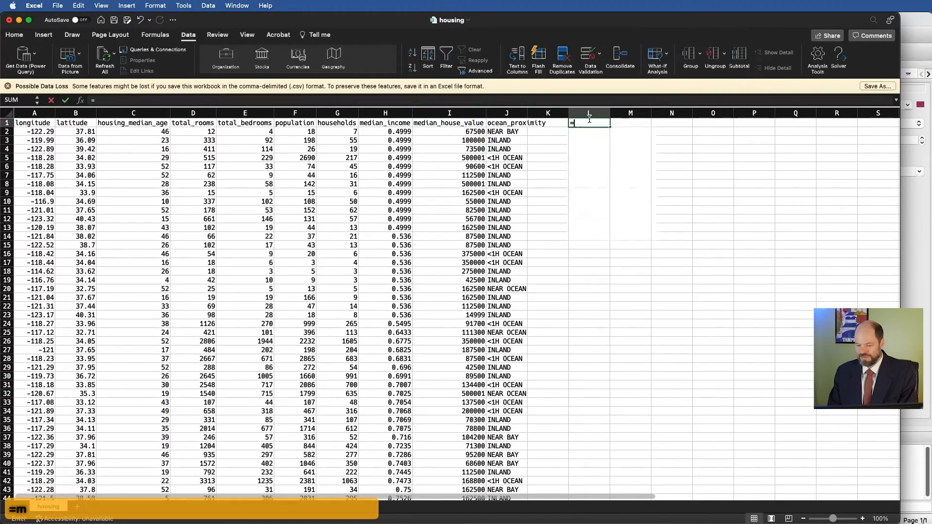
{"action": "type", "text": "max("}
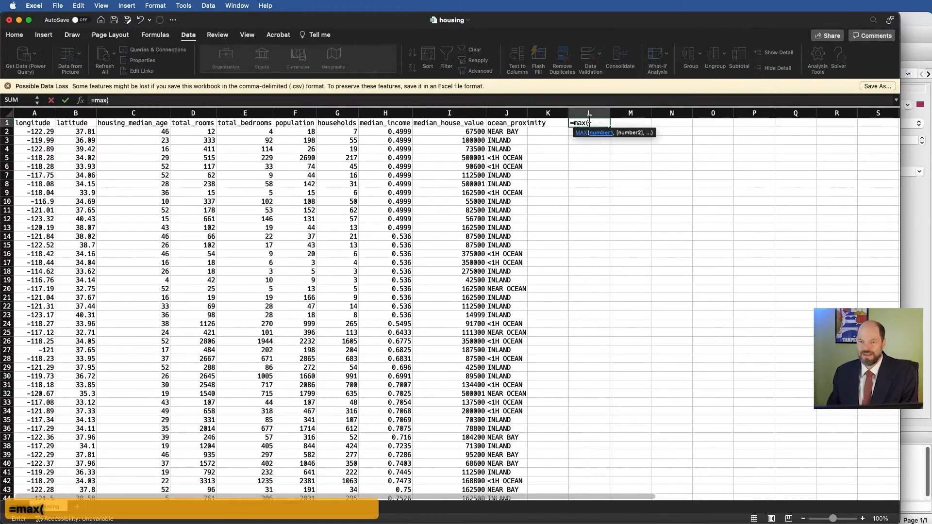
{"action": "left_click", "coordinate": [457, 112]}
{"action": "key", "text": "Return"}
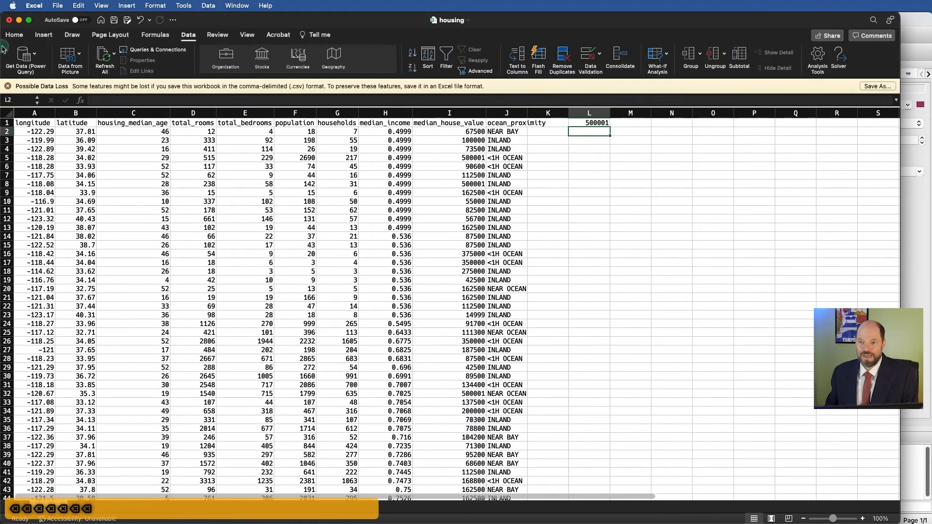
{"action": "key", "text": "Up"}
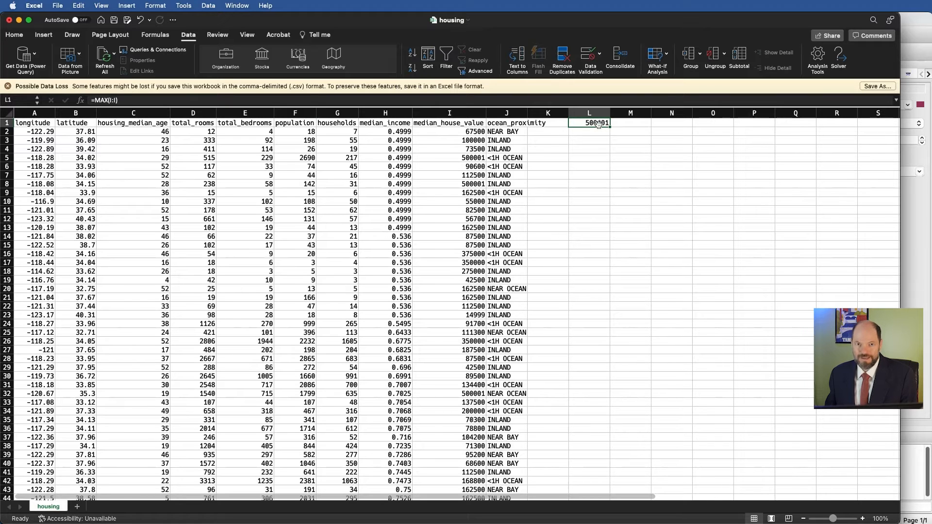
Format the maximum house value in cell L1 as Currency
{"action": "left_click", "coordinate": [15, 37]}
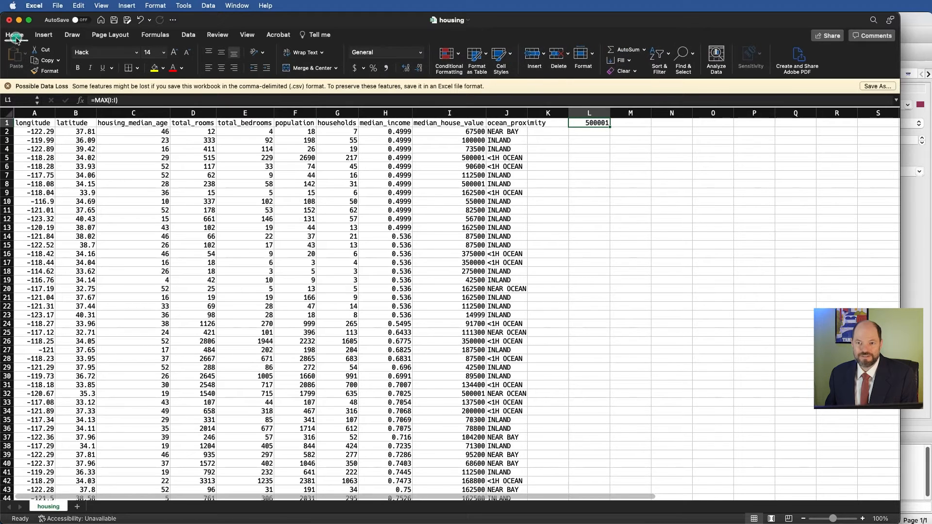
{"action": "left_click", "coordinate": [420, 57]}
{"action": "left_click", "coordinate": [410, 103]}
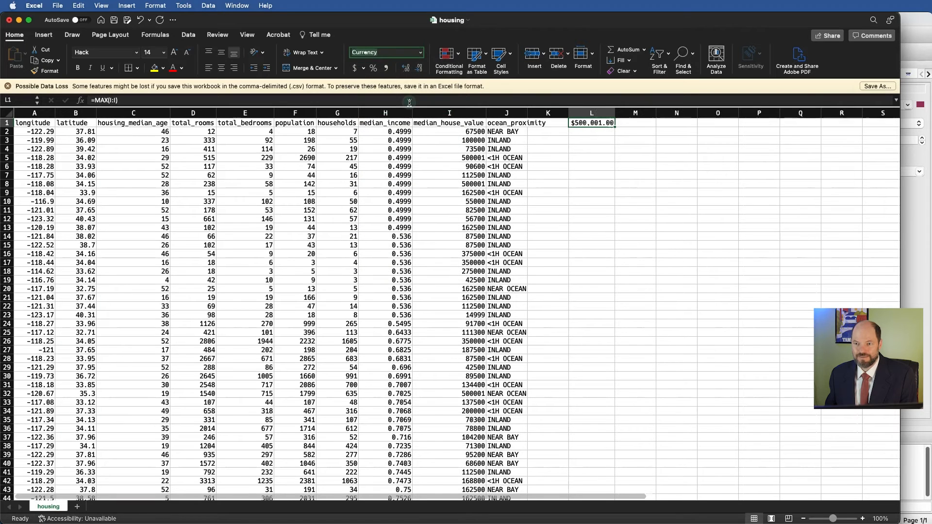
{"action": "left_click", "coordinate": [599, 158]}
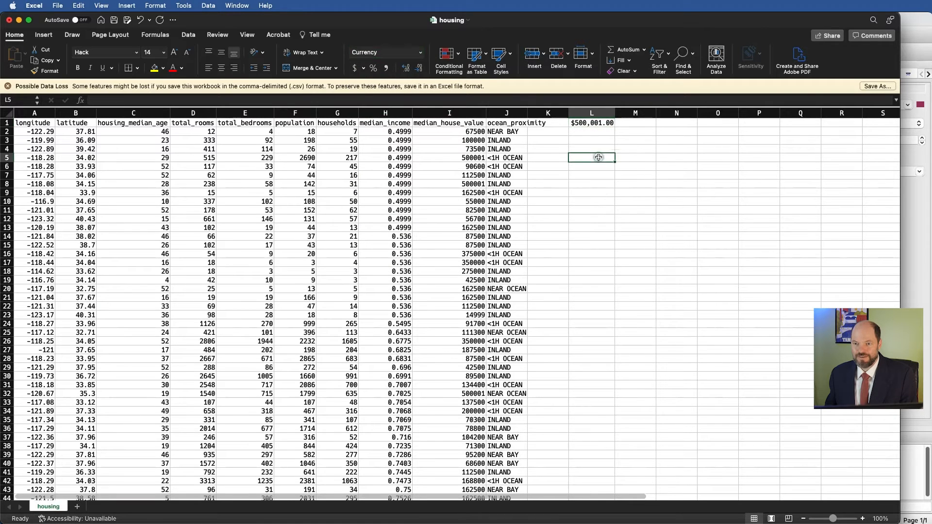
Switch to Veusz and set the xy1 marker color data to median_house_value/500001
{"action": "left_click", "coordinate": [919, 218]}
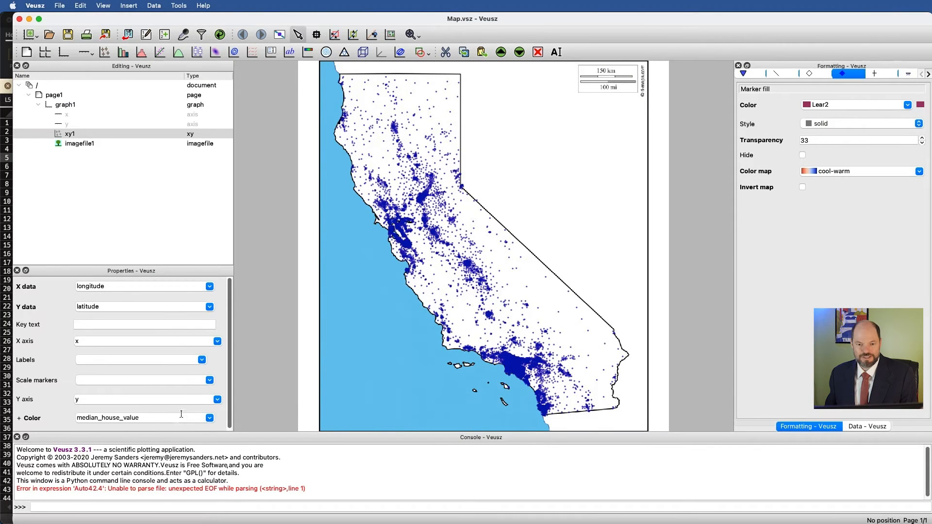
{"action": "left_click", "coordinate": [161, 419]}
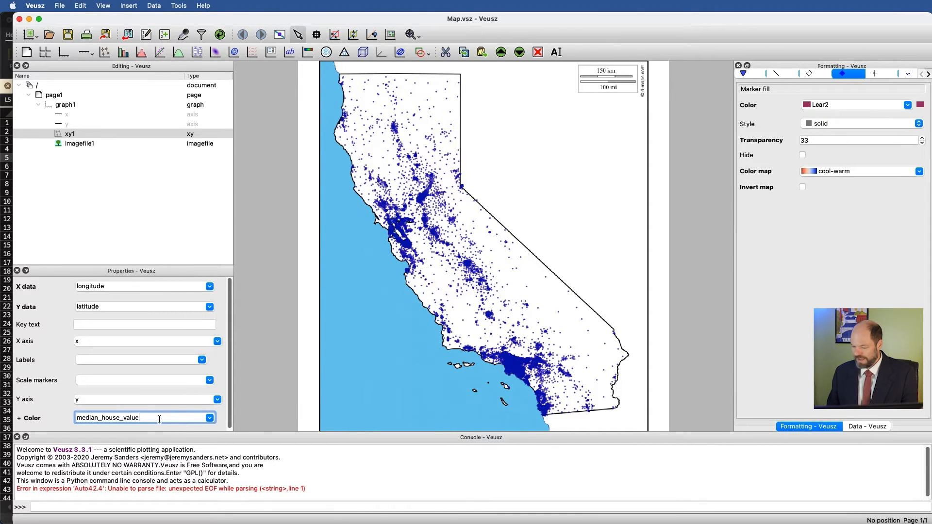
{"action": "type", "text": "/5000"}
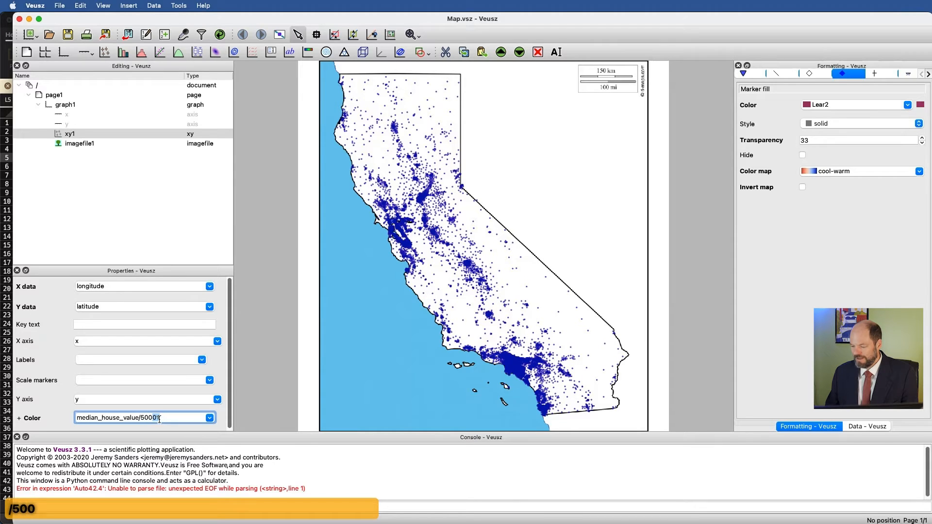
{"action": "type", "text": "01"}
{"action": "key", "text": "Return"}
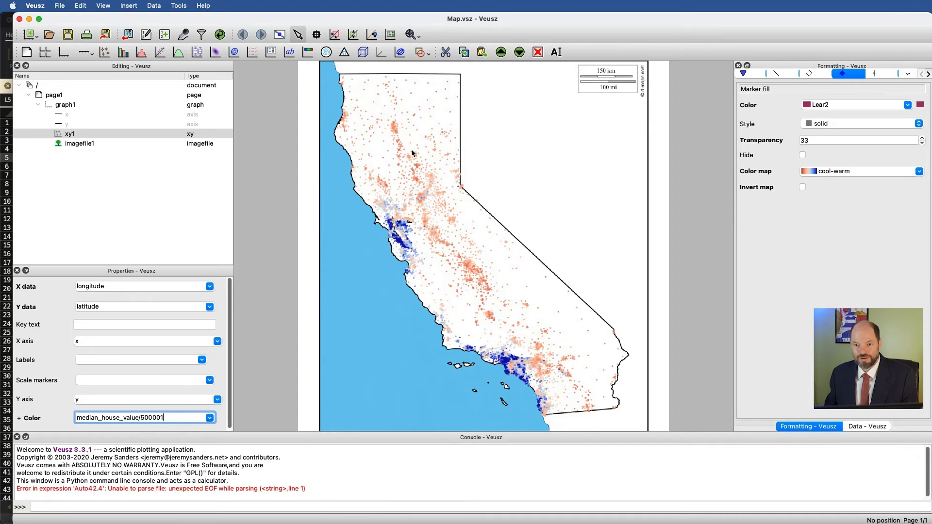
Invert the cool-warm color map of the xy1 marker fill, comparing both color directions
{"action": "left_click", "coordinate": [804, 189]}
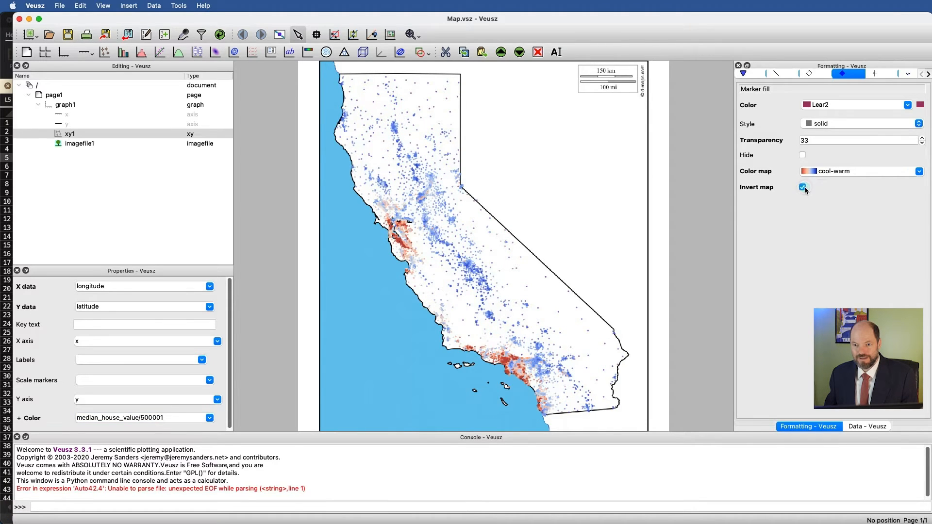
{"action": "left_click", "coordinate": [804, 188]}
{"action": "left_click", "coordinate": [804, 188]}
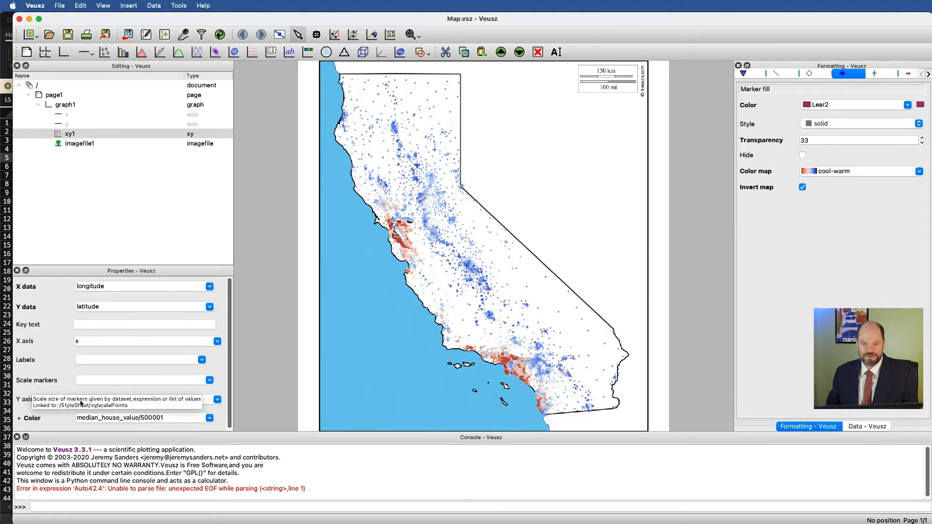
Copy the color expression into the xy1 marker scaling and shorten its divisor to get median_house_value/50000
{"action": "left_click", "coordinate": [174, 419]}
{"action": "left_click_drag", "start_coordinate": [174, 419], "coordinate": [71, 417]}
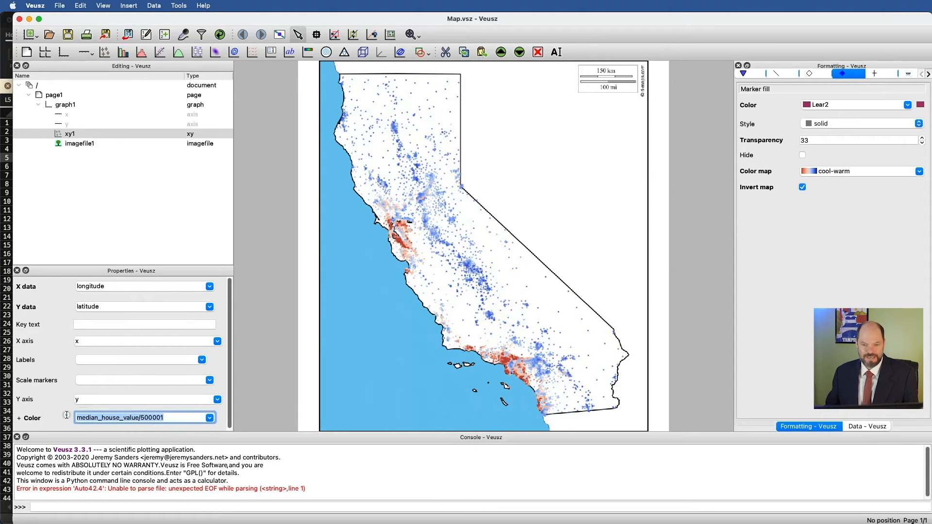
{"action": "key", "text": "super+c"}
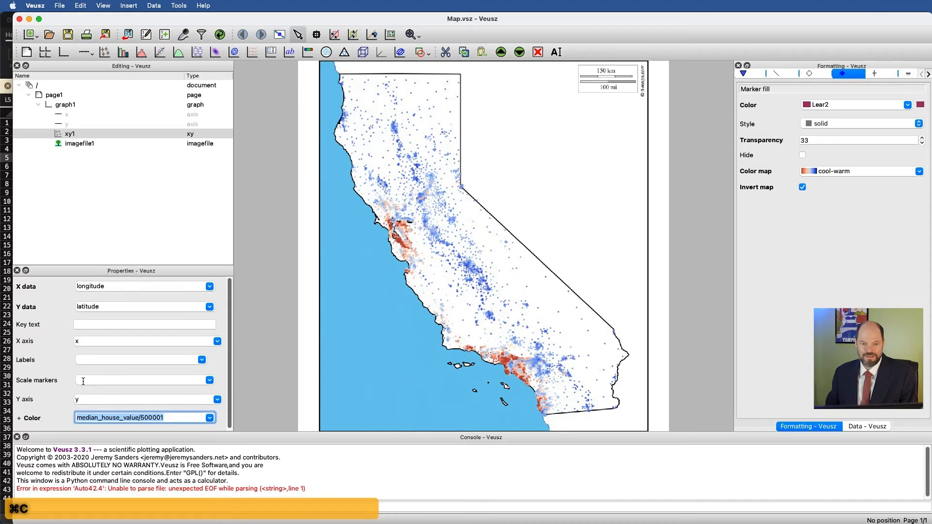
{"action": "left_click", "coordinate": [83, 382]}
{"action": "key", "text": "super+v"}
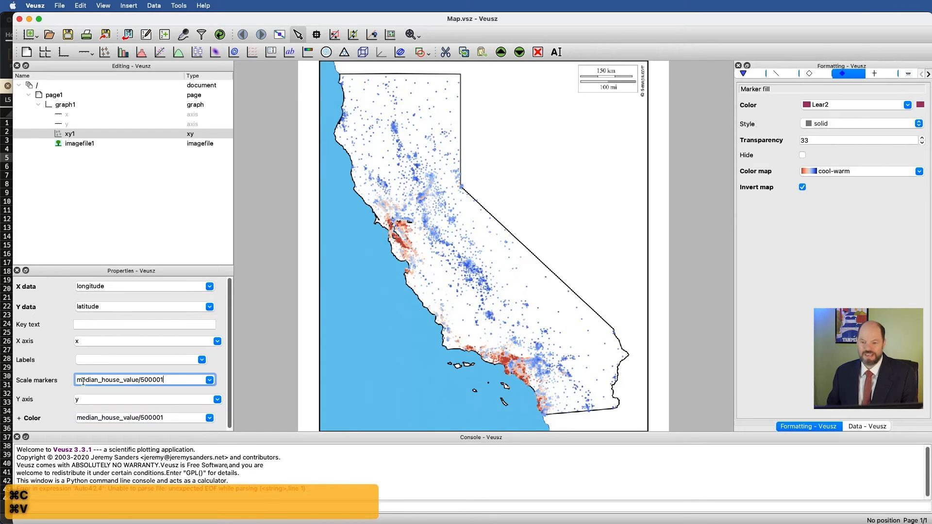
{"action": "key", "text": "Return"}
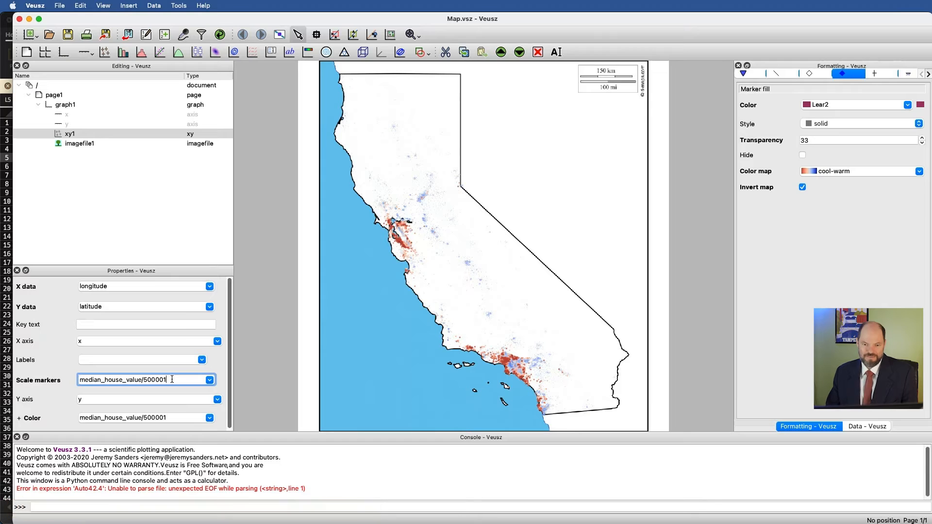
{"action": "key", "text": "BackSpace"}
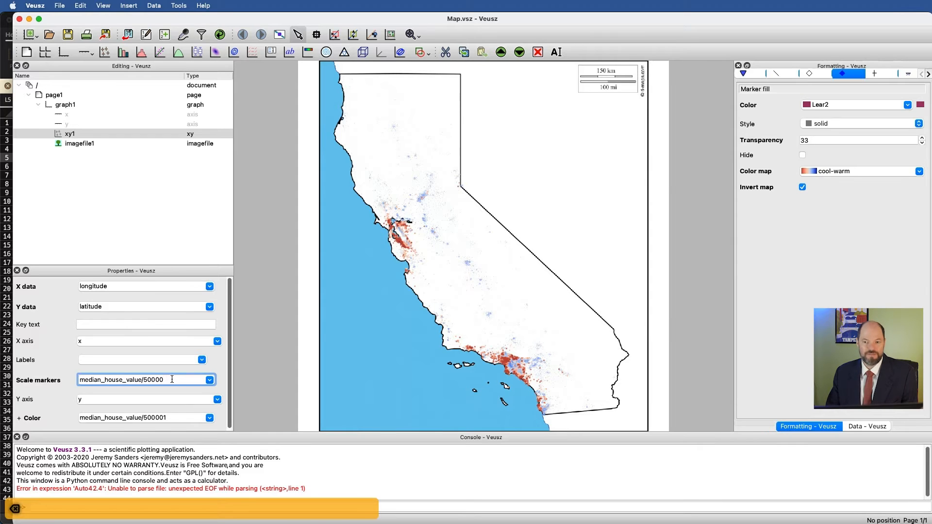
{"action": "key", "text": "Return"}
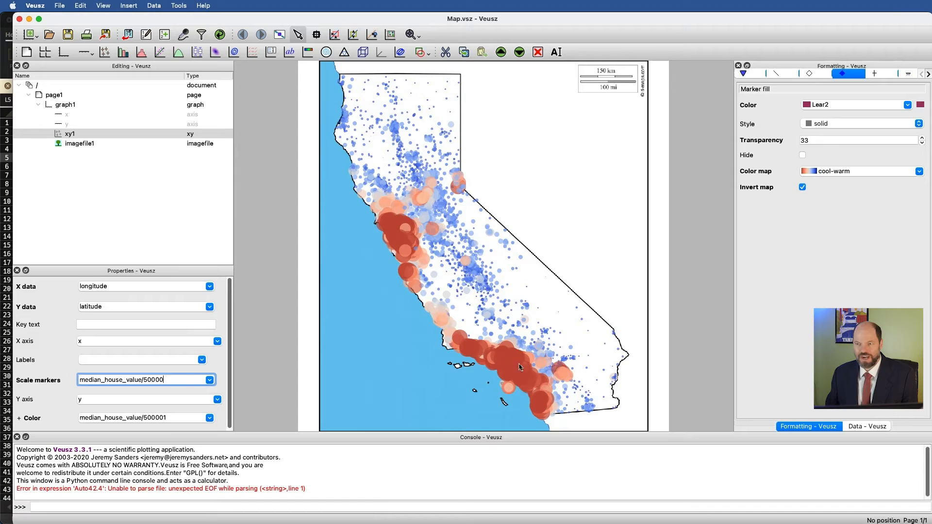
Unhide the xy1 marker border, turn off its scaling, and make it white and 0.5pt wide
{"action": "left_click", "coordinate": [810, 74]}
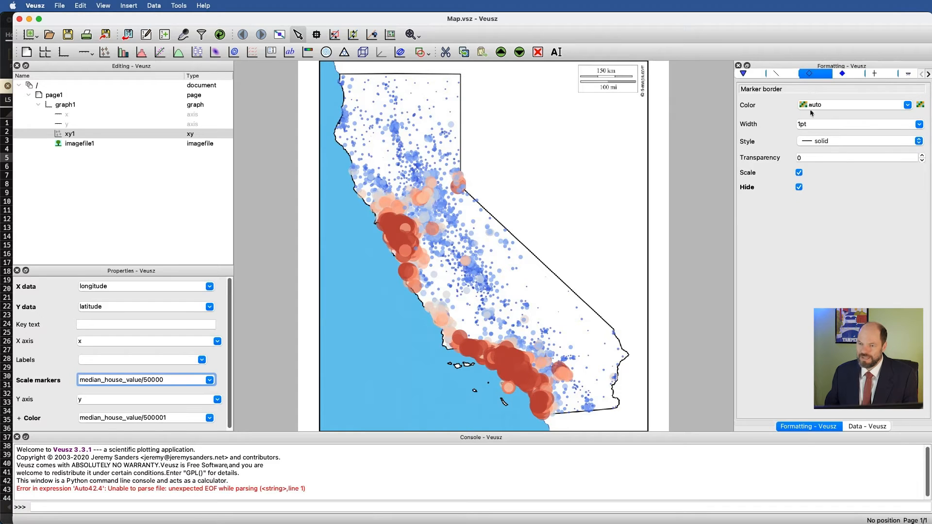
{"action": "left_click", "coordinate": [800, 173]}
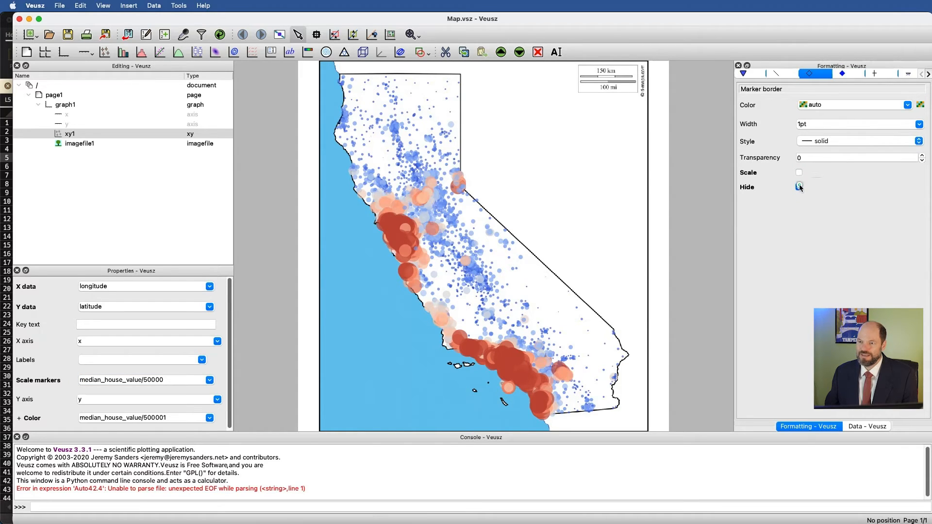
{"action": "left_click", "coordinate": [799, 187]}
{"action": "double_click", "coordinate": [837, 104]}
{"action": "type", "text": "WHITE"}
{"action": "key", "text": "Return"}
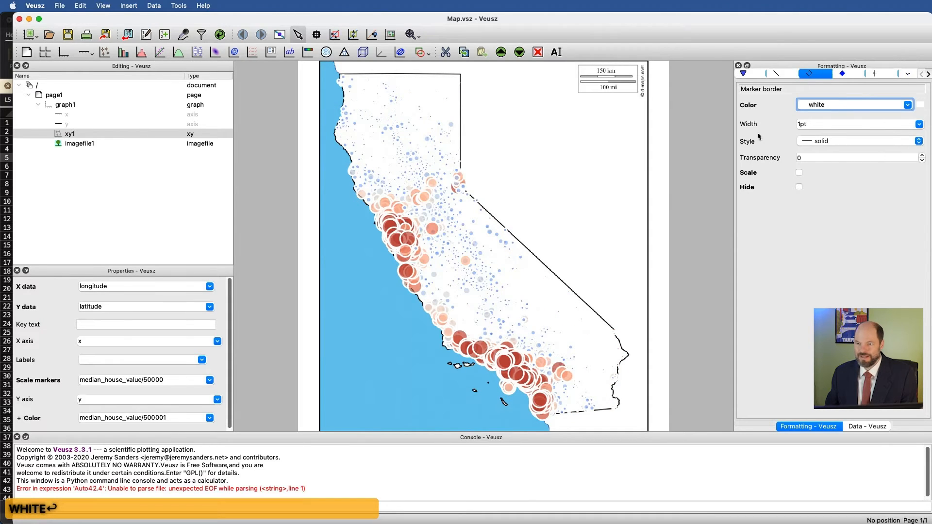
{"action": "double_click", "coordinate": [821, 124]}
{"action": "type", "text": "0.5"}
{"action": "key", "text": "Return"}
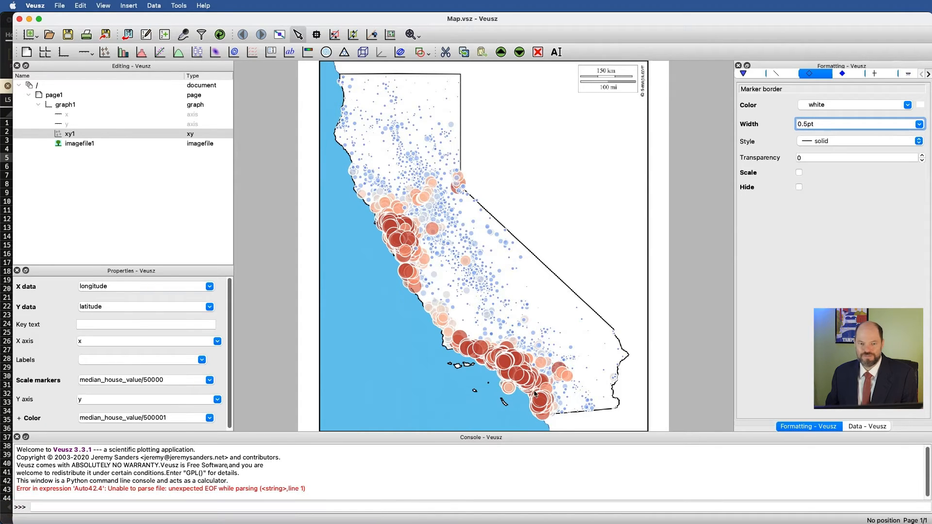
Change the xy1 marker scaling expression to median_house_value/100000
{"action": "left_click", "coordinate": [152, 382]}
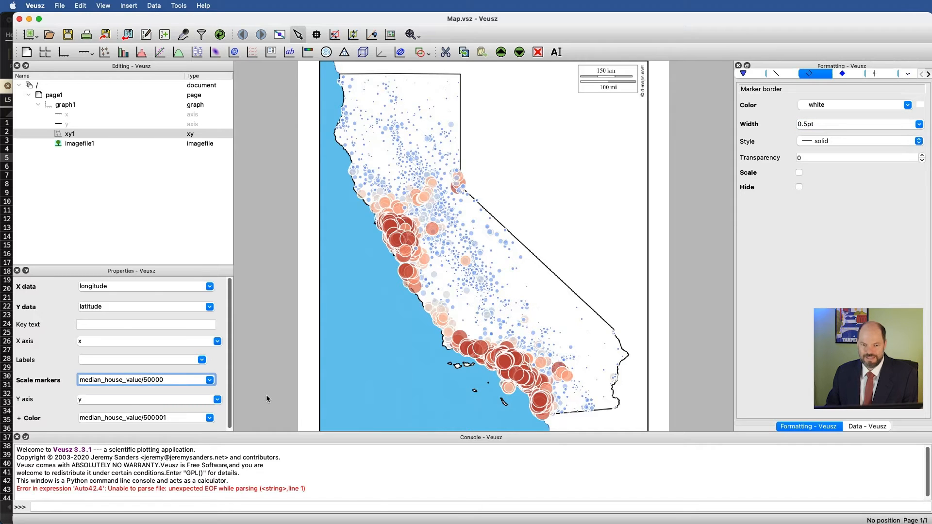
{"action": "key", "text": "Left"}
{"action": "key", "text": "Right"}
{"action": "key", "text": "BackSpace"}
{"action": "type", "text": "10"}
{"action": "key", "text": "Return"}
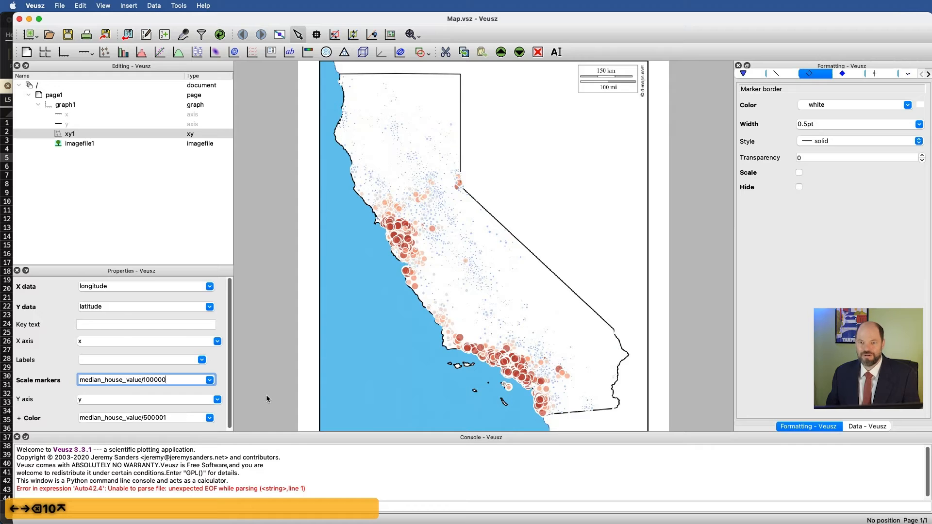
Set the xy1 marker fill transparency to 0
{"action": "left_click", "coordinate": [855, 75]}
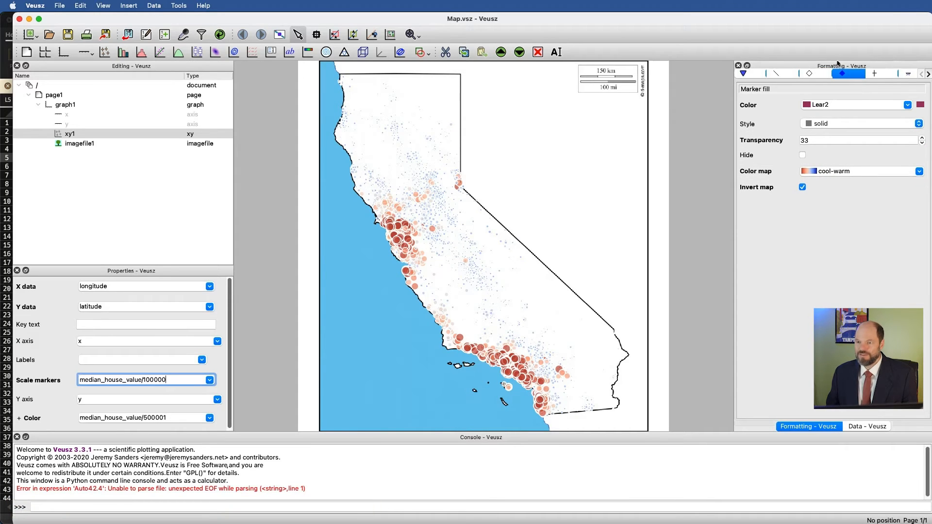
{"action": "double_click", "coordinate": [823, 141]}
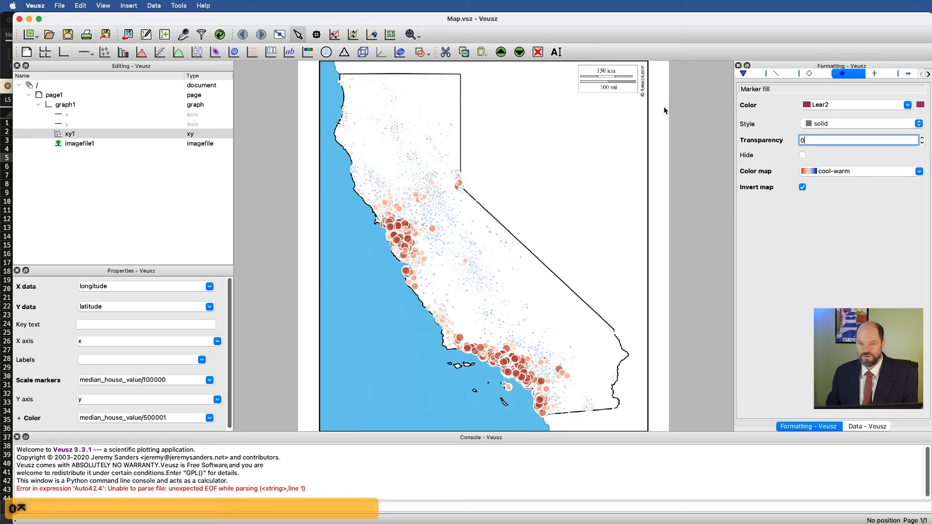
{"action": "type", "text": "0"}
{"action": "key", "text": "Return"}
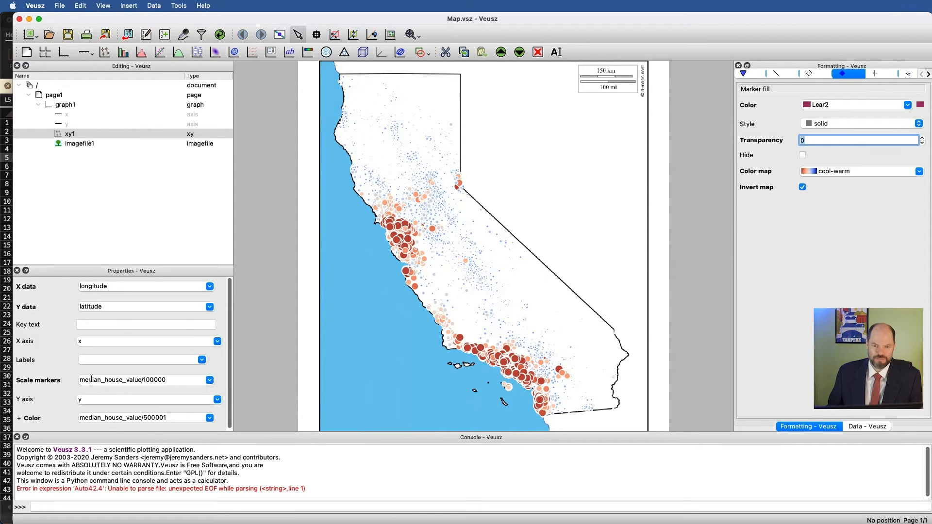
Clear the marker scaling expression of xy1 and hide its marker border
{"action": "triple_click", "coordinate": [179, 380]}
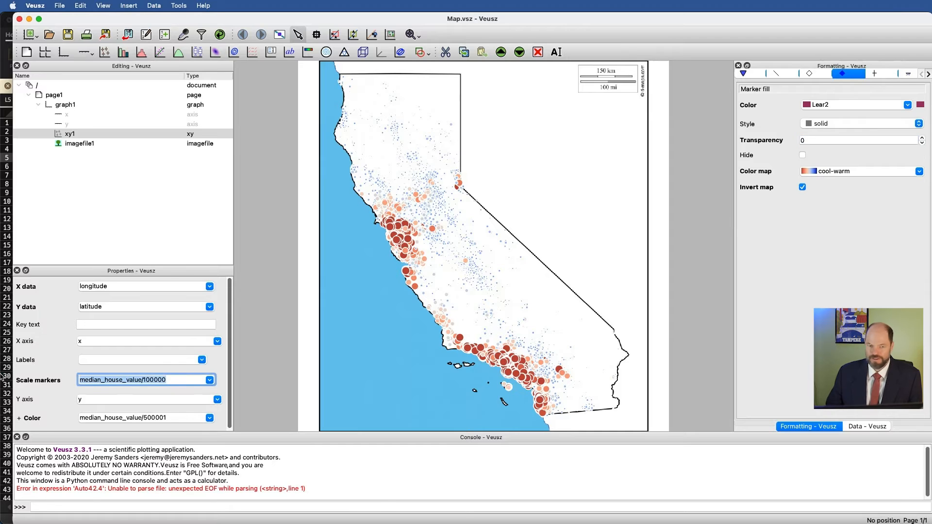
{"action": "key", "text": "BackSpace"}
{"action": "left_click", "coordinate": [68, 372]}
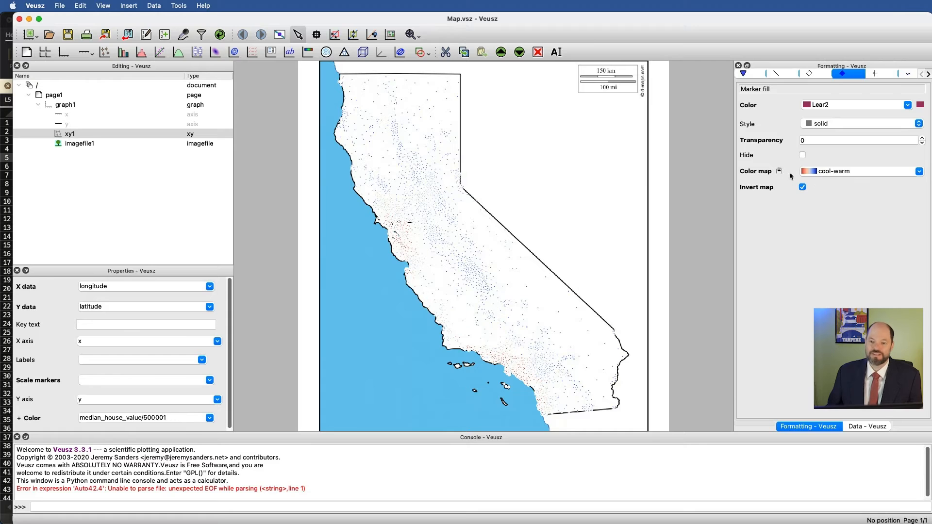
{"action": "left_click", "coordinate": [811, 73]}
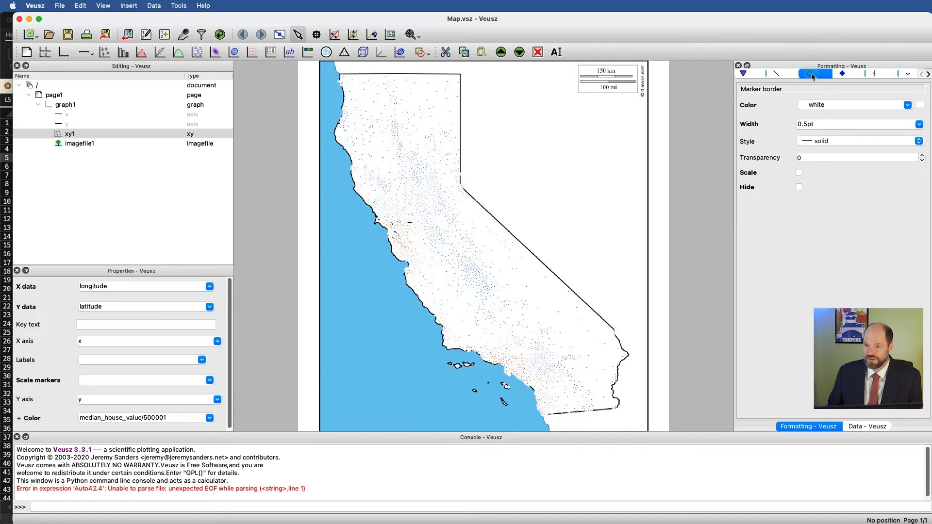
{"action": "left_click", "coordinate": [799, 187]}
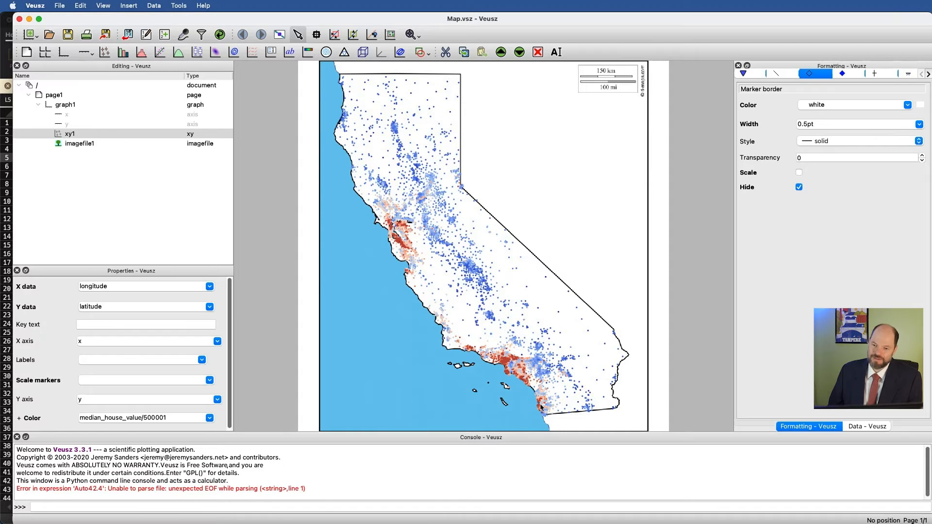
Switch to the housing workbook in Excel and sort columns A to J by median_house_value, smallest to largest
{"action": "left_click", "coordinate": [4, 57]}
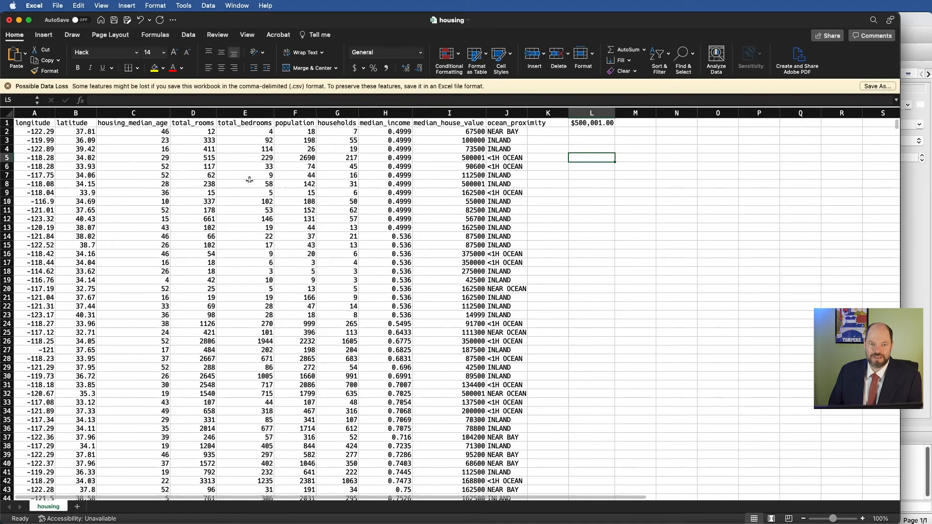
{"action": "left_click_drag", "start_coordinate": [41, 115], "coordinate": [507, 113]}
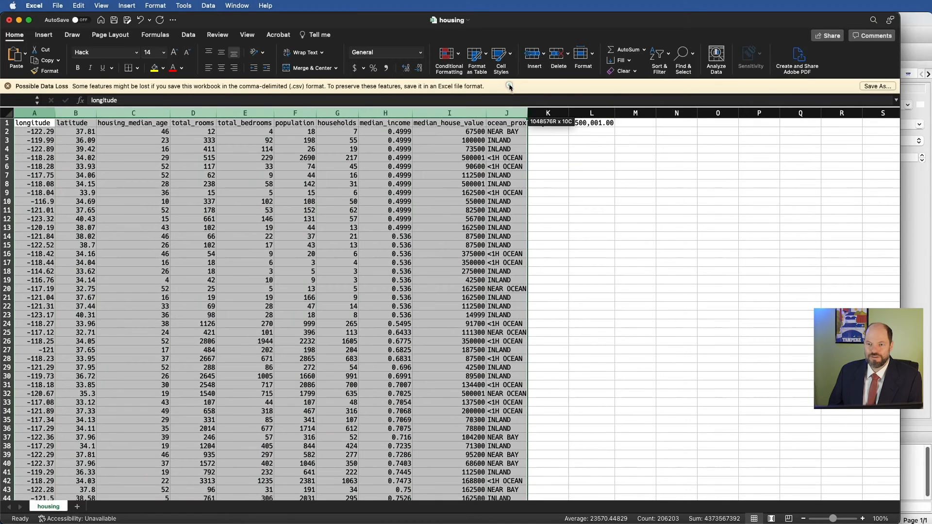
{"action": "left_click", "coordinate": [189, 35]}
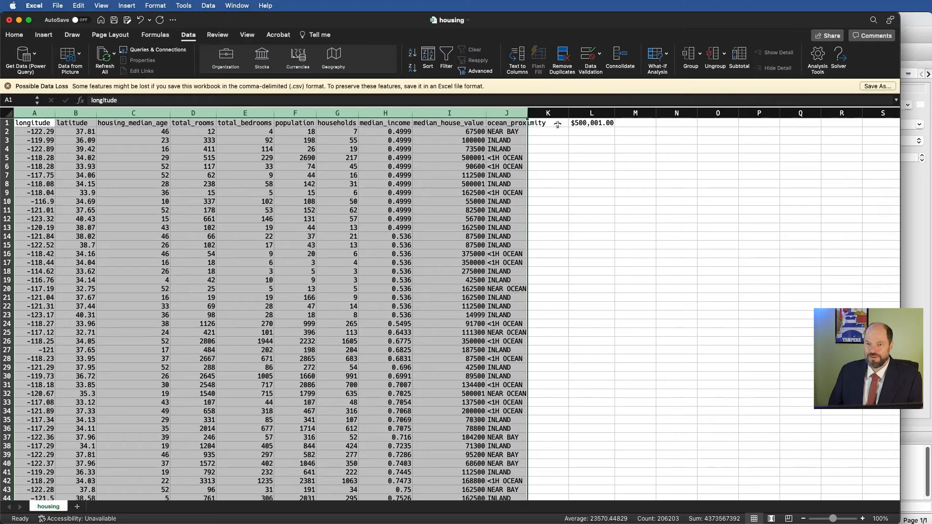
{"action": "left_click", "coordinate": [429, 56]}
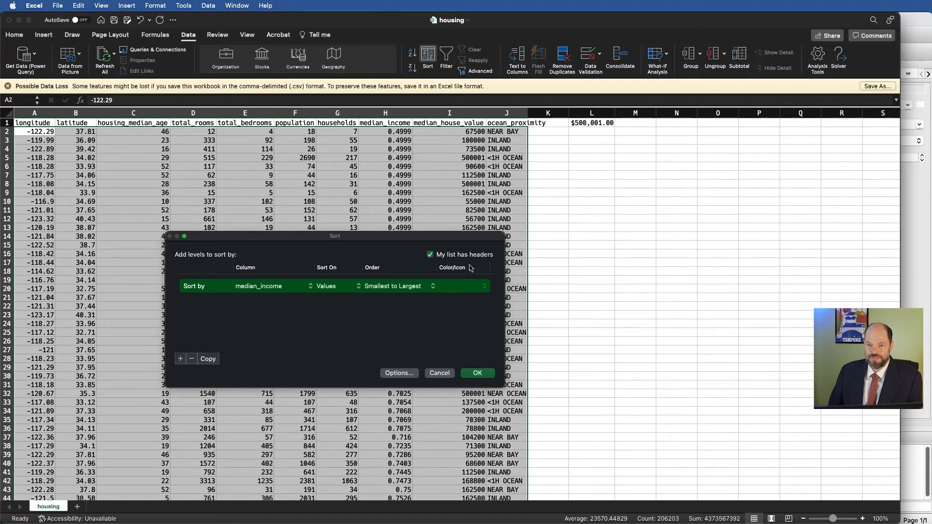
{"action": "left_click", "coordinate": [285, 291]}
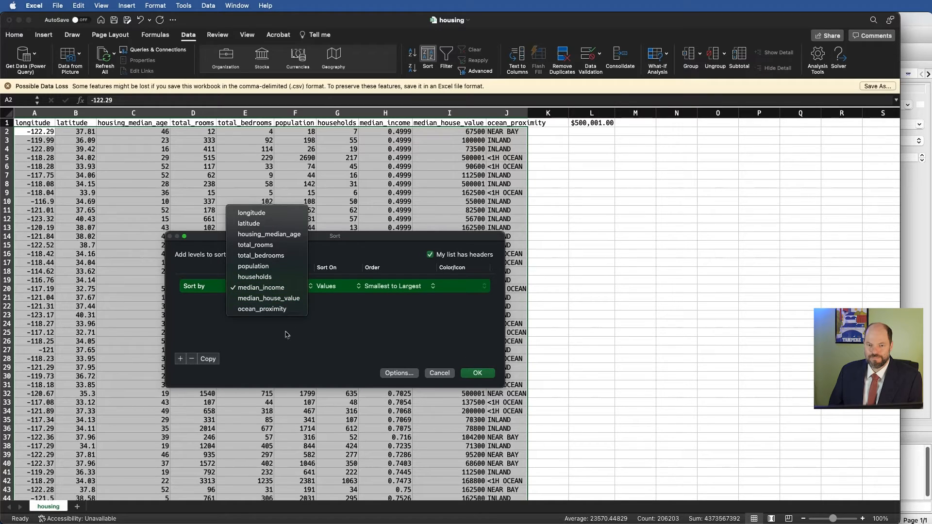
{"action": "left_click", "coordinate": [282, 299]}
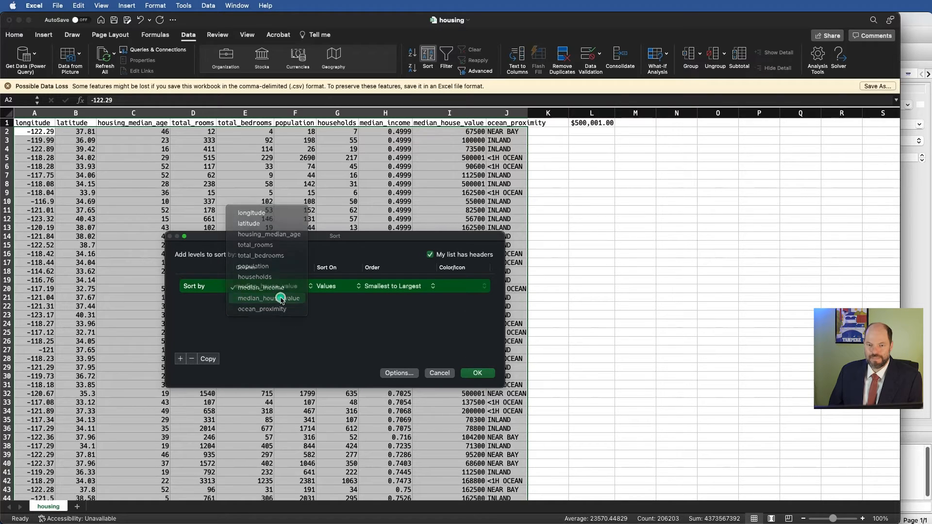
{"action": "left_click", "coordinate": [490, 373]}
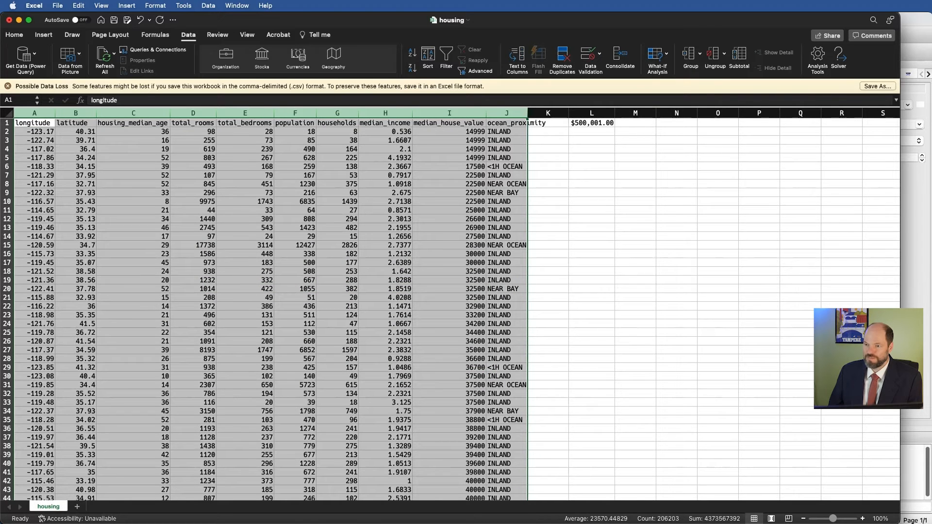
Save the sorted housing workbook in Excel, then reload the linked data in Veusz and close the reload results
{"action": "left_click", "coordinate": [925, 205]}
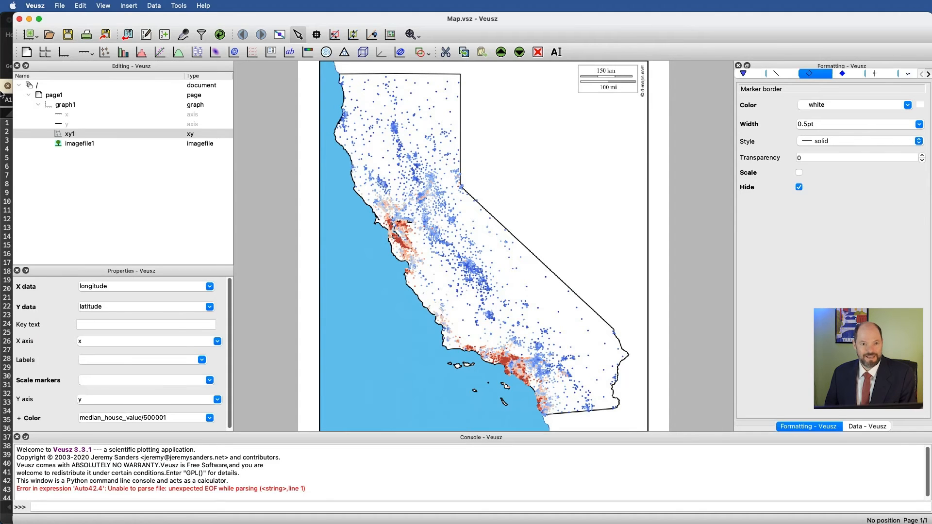
{"action": "left_click", "coordinate": [9, 57]}
{"action": "key", "text": "super+s"}
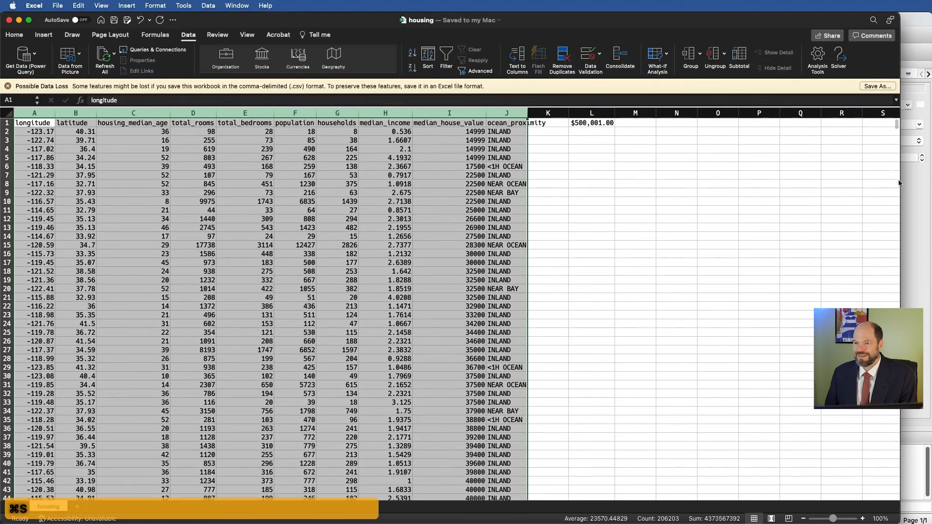
{"action": "left_click", "coordinate": [913, 195]}
{"action": "left_click", "coordinate": [221, 34]}
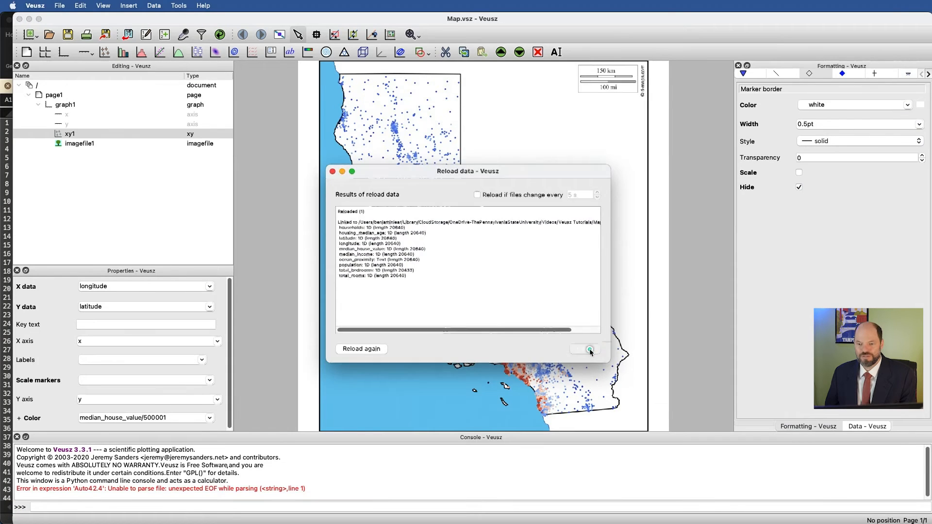
{"action": "left_click", "coordinate": [590, 350]}
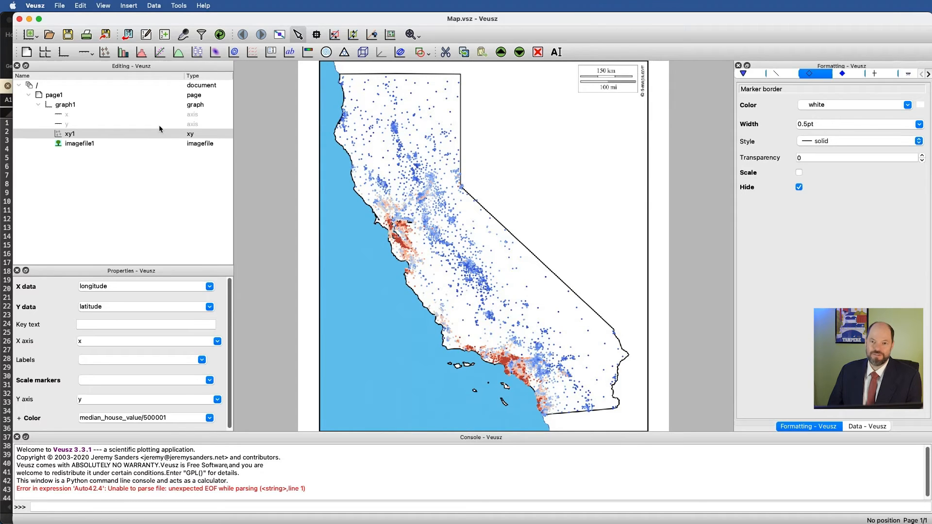
Add a colorbar to graph1 and move it up to the first place among the graph's widgets, above the axes
{"action": "left_click", "coordinate": [314, 54]}
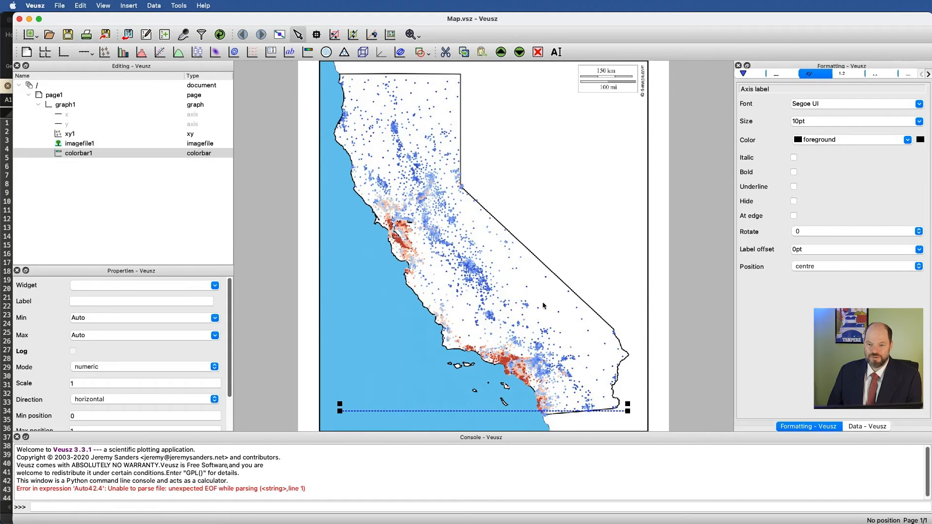
{"action": "left_click", "coordinate": [503, 52]}
{"action": "left_click", "coordinate": [503, 52]}
{"action": "left_click", "coordinate": [503, 53]}
{"action": "left_click", "coordinate": [503, 53]}
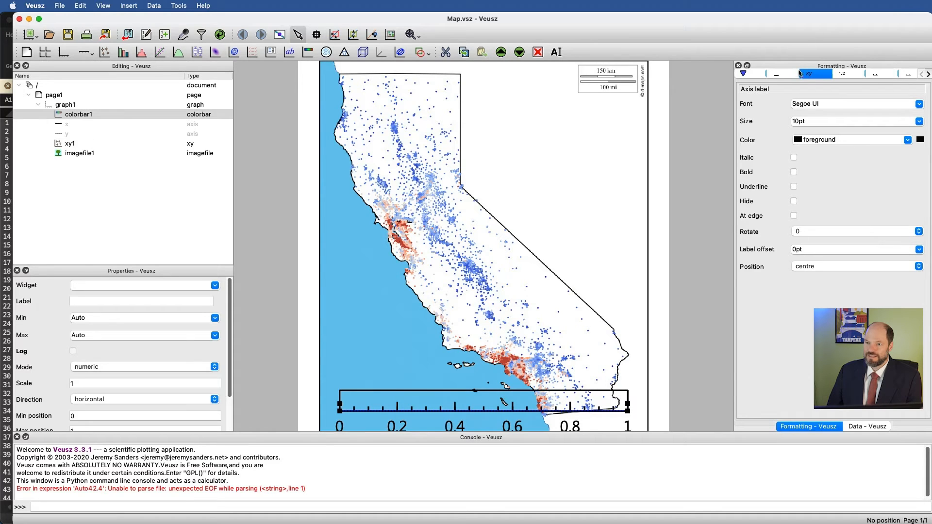
Set both the horizontal and vertical position modes of colorbar1 to manual
{"action": "left_click", "coordinate": [755, 74]}
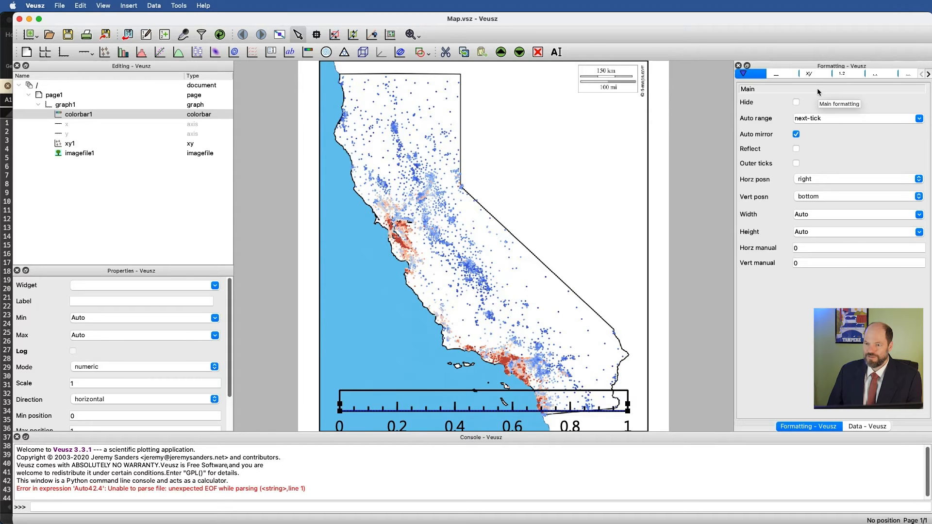
{"action": "left_click", "coordinate": [818, 179]}
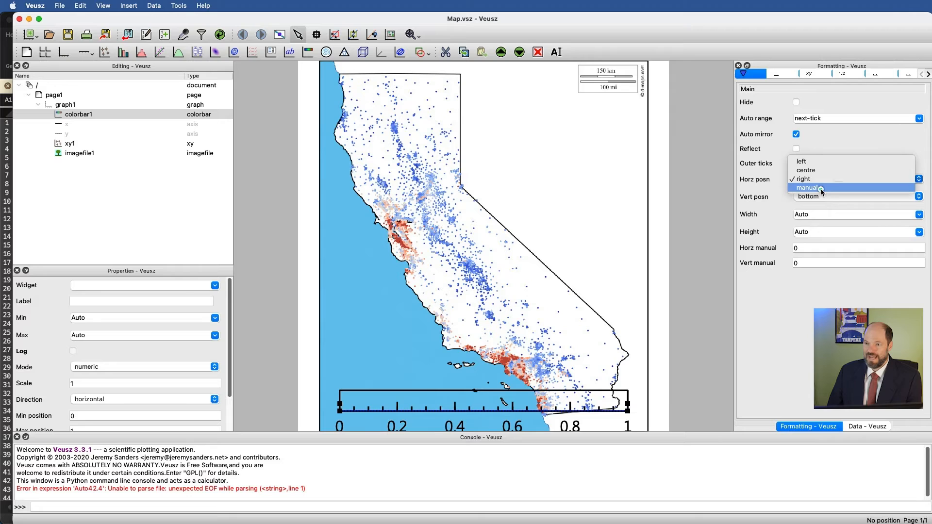
{"action": "left_click", "coordinate": [821, 189]}
{"action": "left_click", "coordinate": [823, 196]}
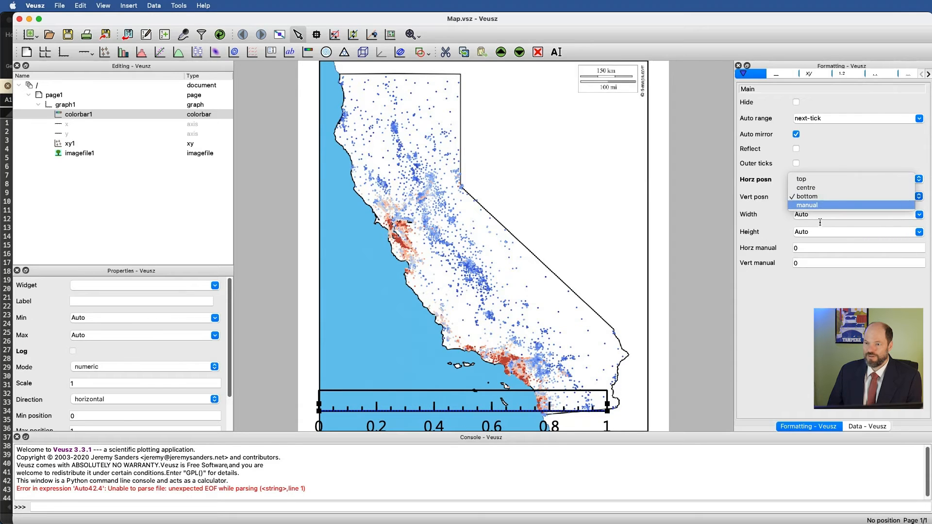
{"action": "left_click", "coordinate": [814, 205]}
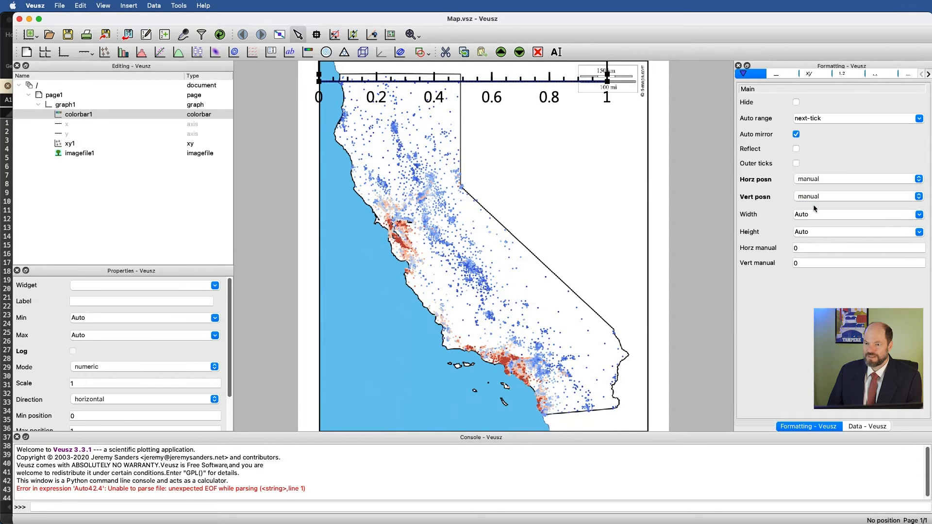
{"action": "left_click", "coordinate": [814, 252]}
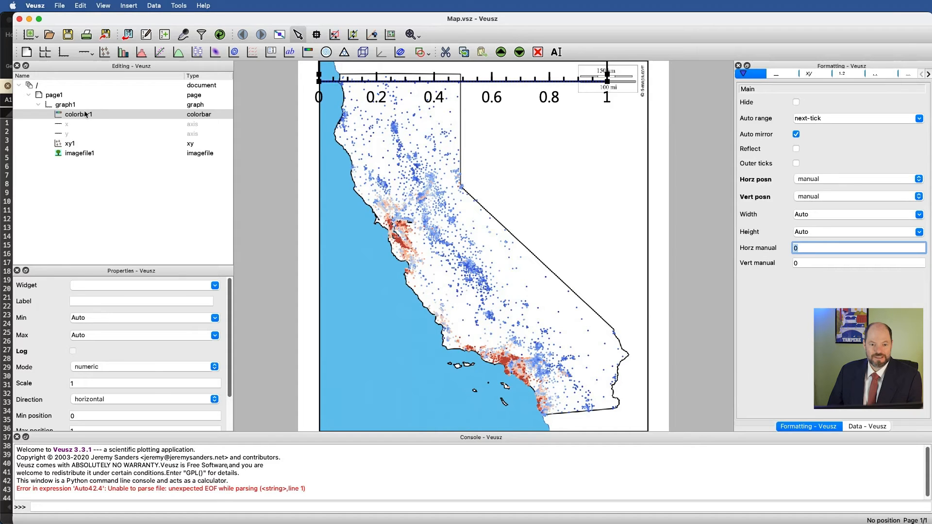
Change the direction of colorbar1 to vertical and set its manual horizontal position to 0.9
{"action": "left_click", "coordinate": [156, 400]}
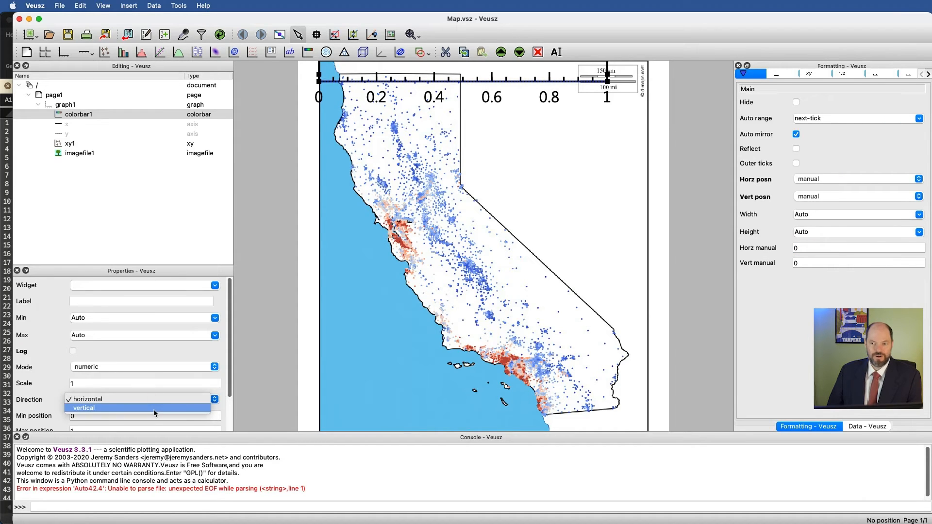
{"action": "left_click", "coordinate": [156, 409]}
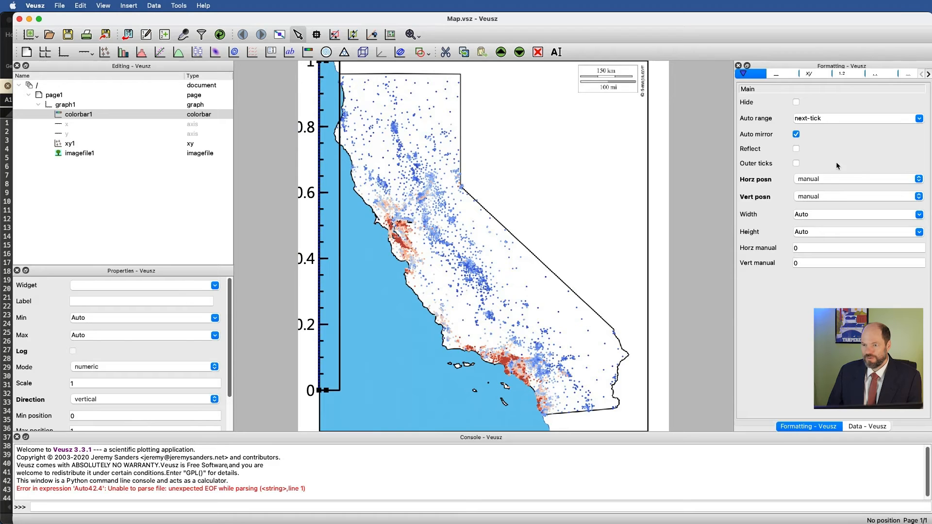
{"action": "left_click", "coordinate": [831, 183]}
{"action": "left_click", "coordinate": [831, 181]}
{"action": "left_click", "coordinate": [821, 249]}
{"action": "type", "text": ".9"}
{"action": "key", "text": "Return"}
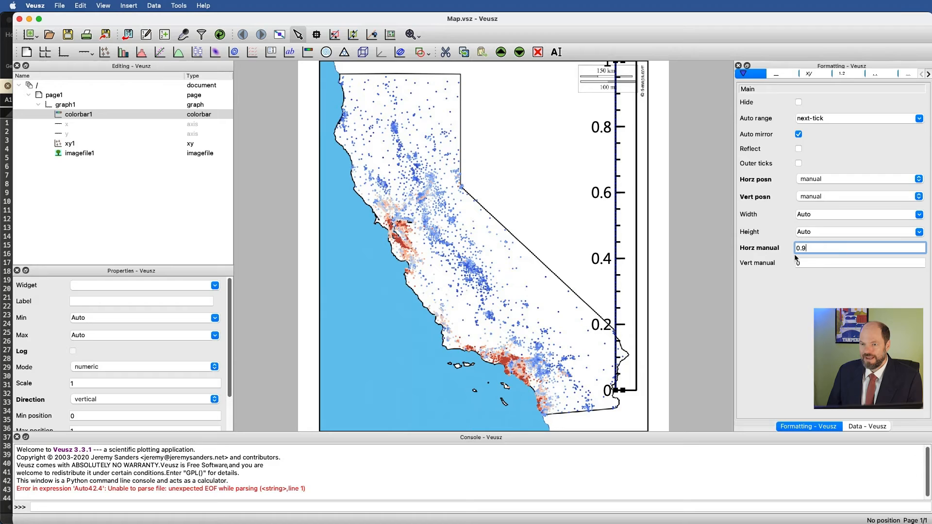
Adjust the manual vertical position of colorbar1, trying 0.9 and 0.3 before settling on 0.1
{"action": "left_click", "coordinate": [808, 265]}
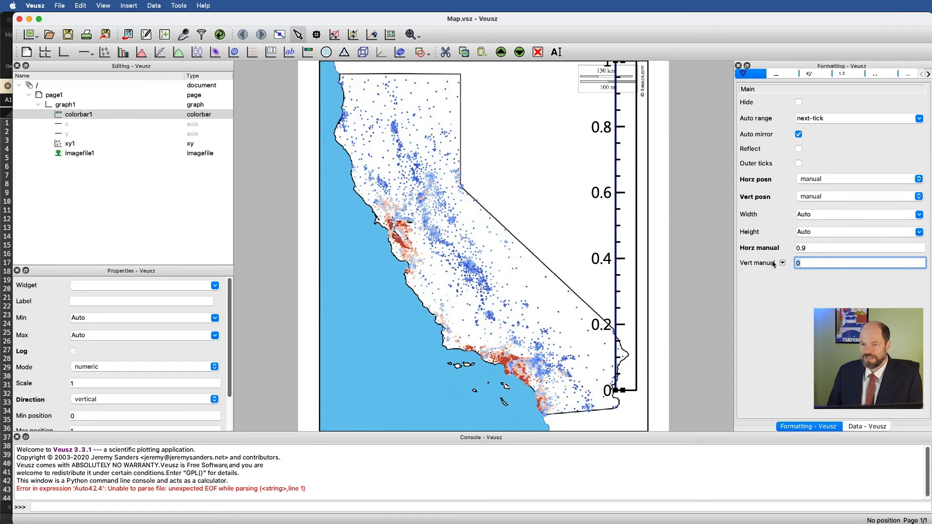
{"action": "type", "text": ".9"}
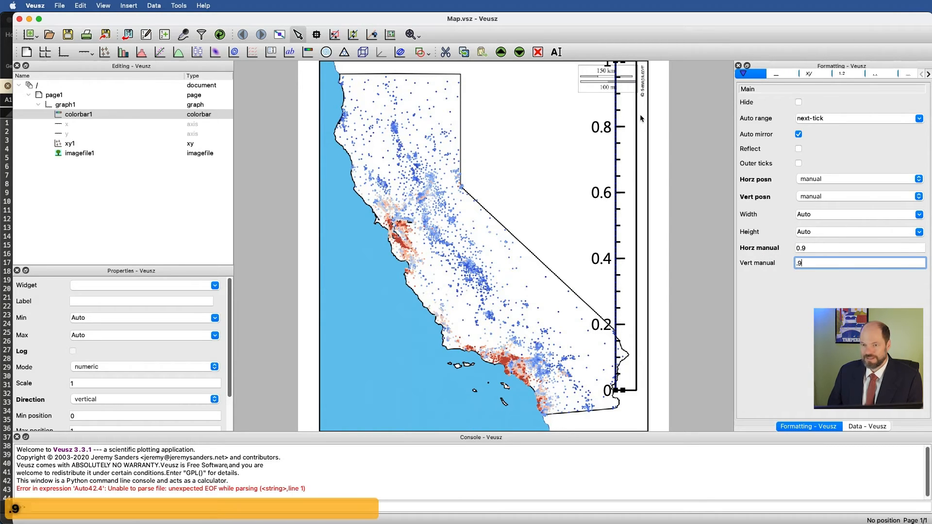
{"action": "key", "text": "Return"}
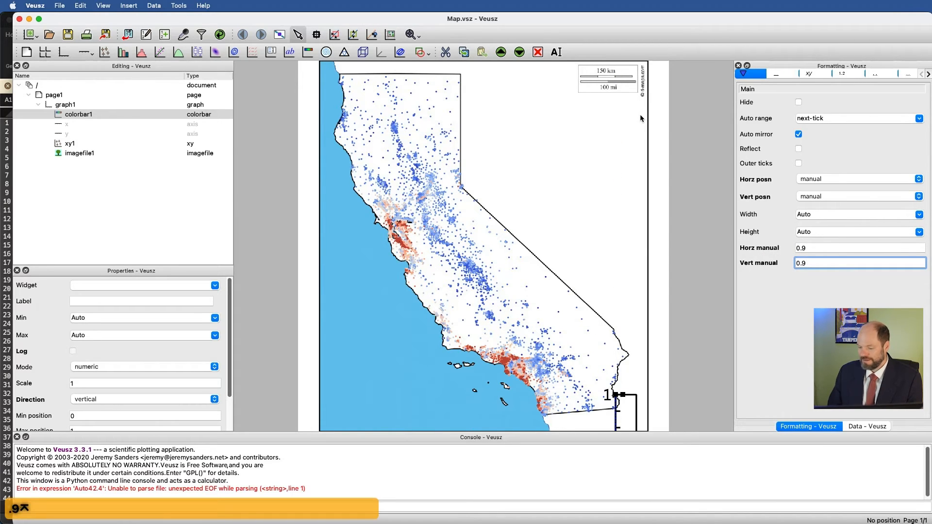
{"action": "key", "text": "BackSpace"}
{"action": "key", "text": "BackSpace"}
{"action": "key", "text": "BackSpace"}
{"action": "key", "text": "BackSpace"}
{"action": "type", "text": ".3"}
{"action": "key", "text": "Return"}
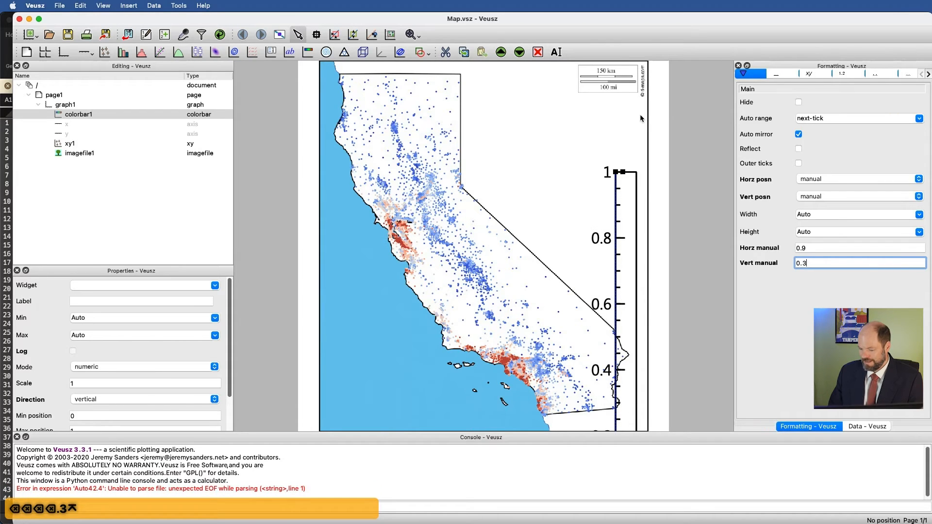
{"action": "key", "text": "BackSpace"}
{"action": "type", "text": "1"}
{"action": "key", "text": "Return"}
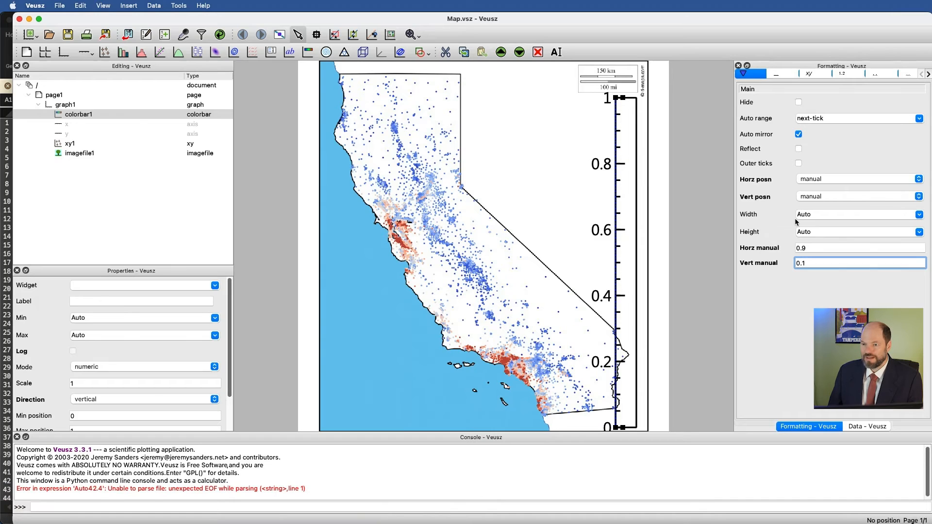
Set the height of colorbar1 to 2in, with the unit in lowercase
{"action": "left_click", "coordinate": [919, 232]}
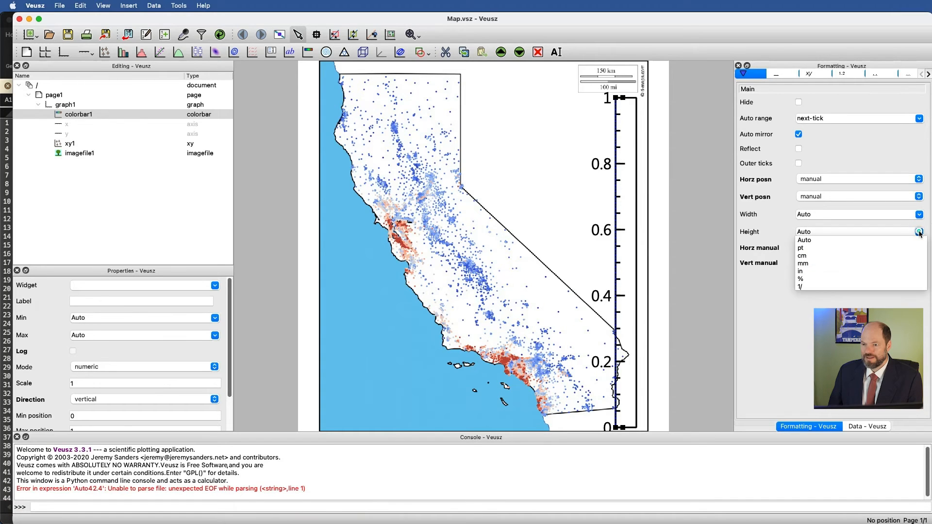
{"action": "left_click", "coordinate": [920, 233]}
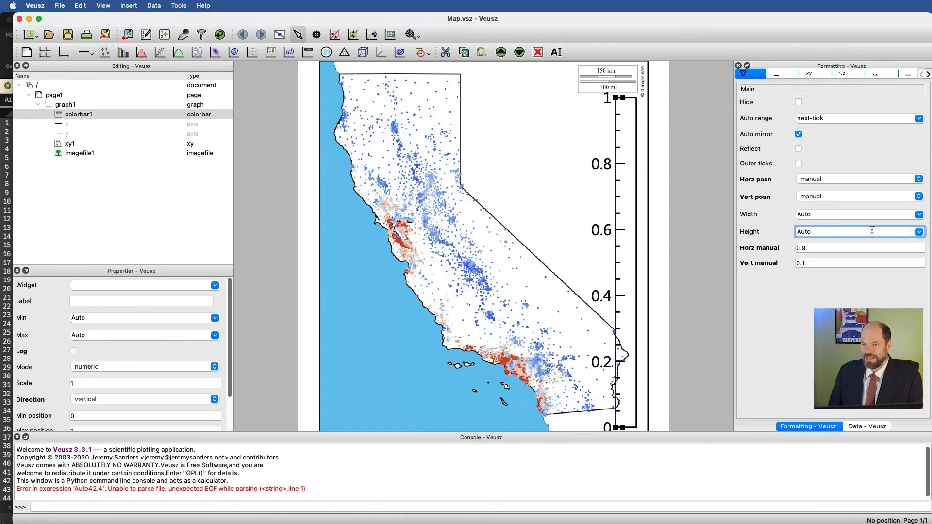
{"action": "left_click", "coordinate": [722, 236]}
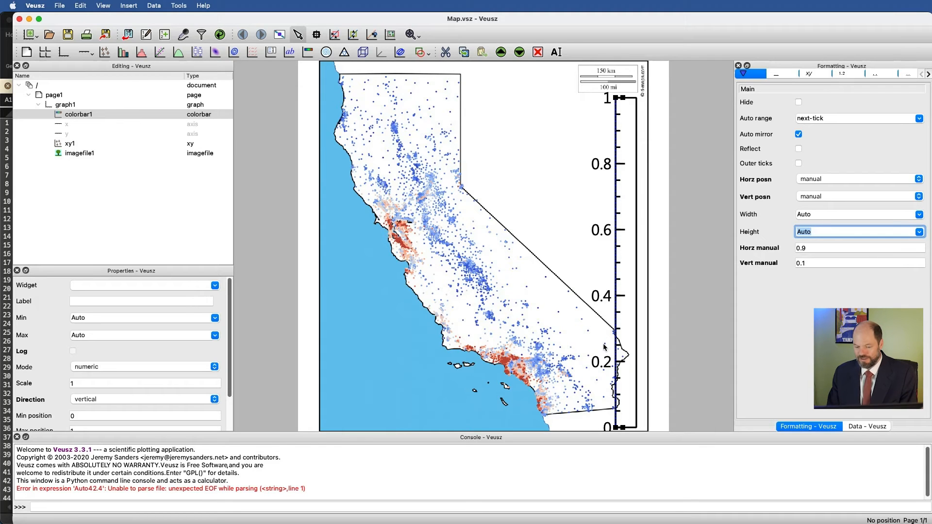
{"action": "type", "text": "2IN"}
{"action": "key", "text": "Return"}
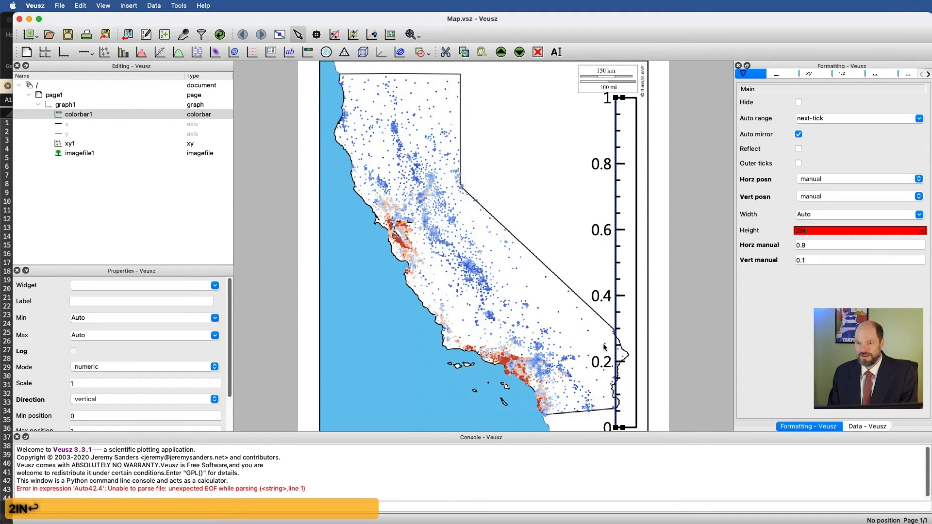
{"action": "key", "text": "BackSpace"}
{"action": "key", "text": "BackSpace"}
{"action": "key", "text": "Tab"}
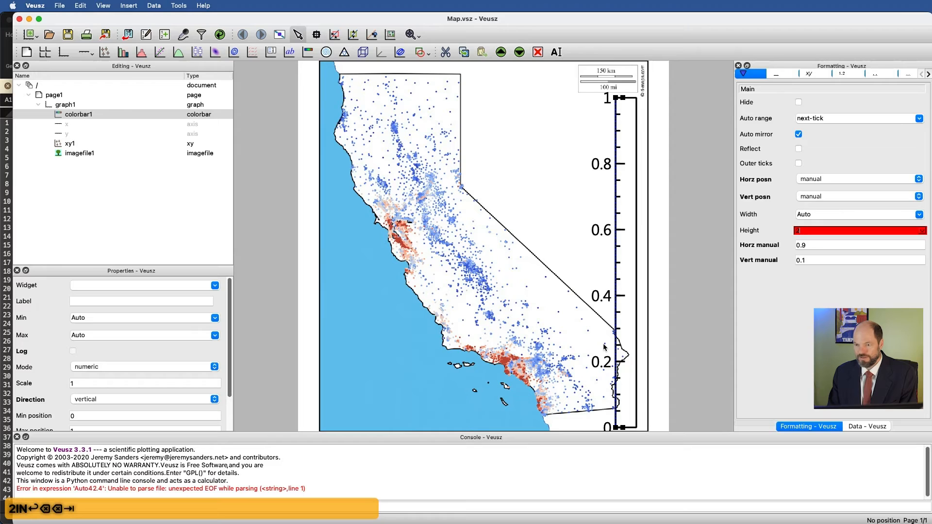
{"action": "type", "text": "IN"}
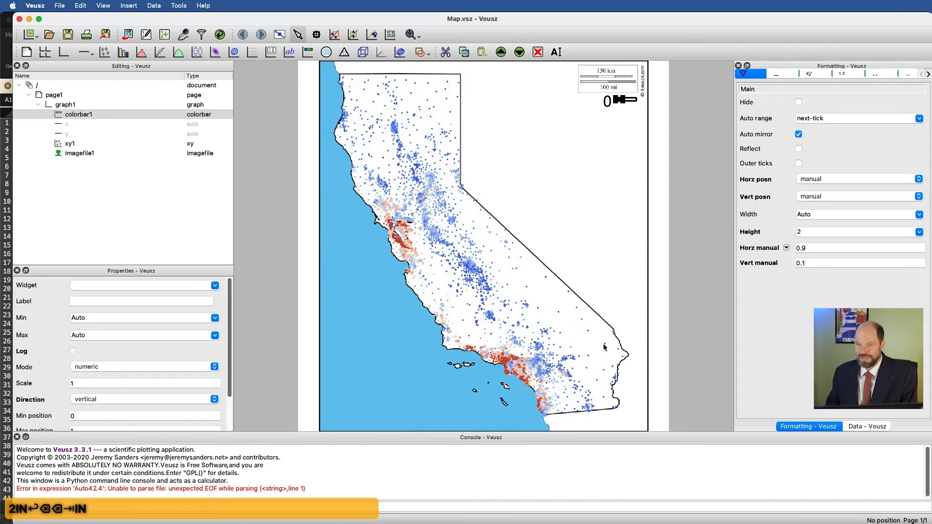
{"action": "left_click", "coordinate": [868, 231]}
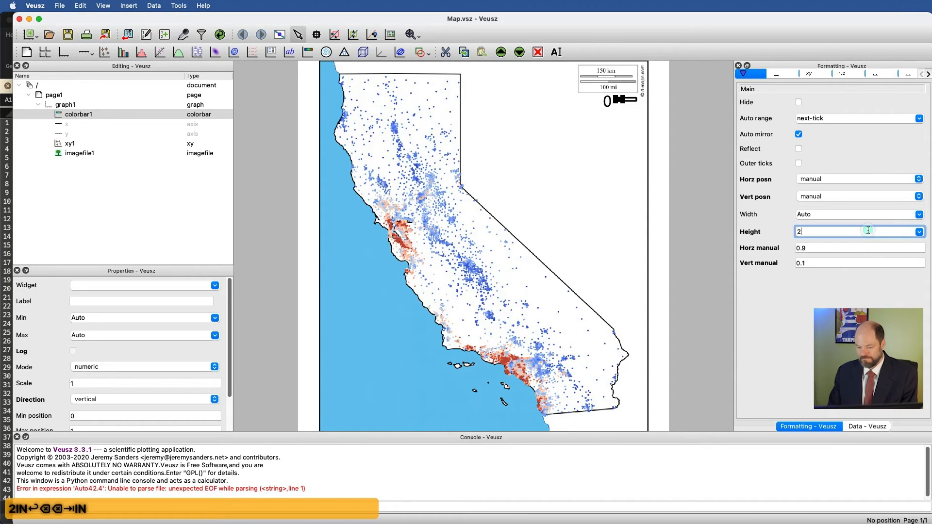
{"action": "type", "text": "IN"}
{"action": "key", "text": "Return"}
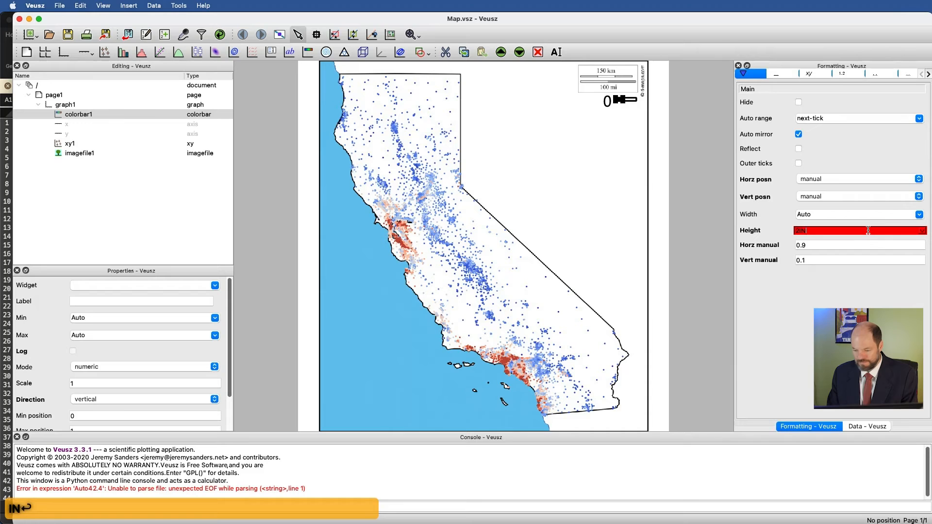
{"action": "key", "text": "BackSpace"}
{"action": "key", "text": "BackSpace"}
{"action": "type", "text": "in"}
{"action": "key", "text": "Return"}
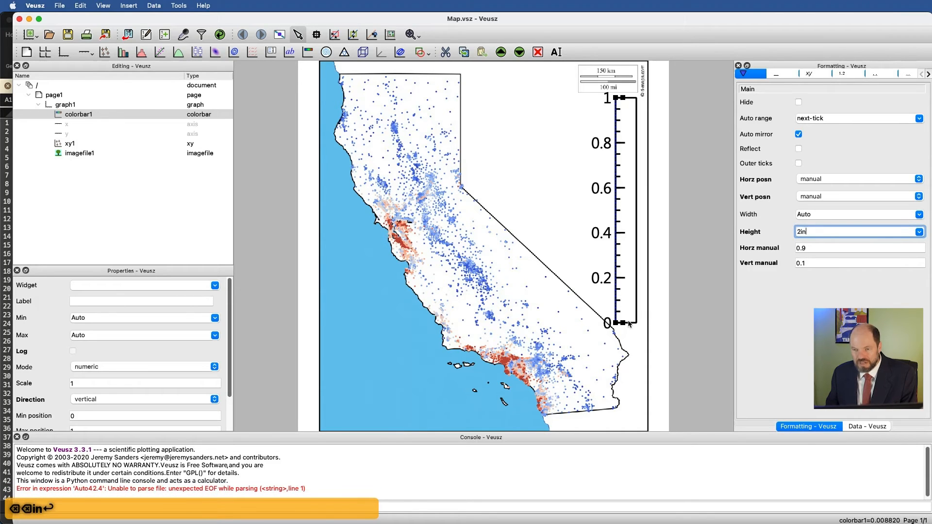
Reduce the height of colorbar1 to 1.8in
{"action": "left_click", "coordinate": [801, 231]}
{"action": "key", "text": "BackSpace"}
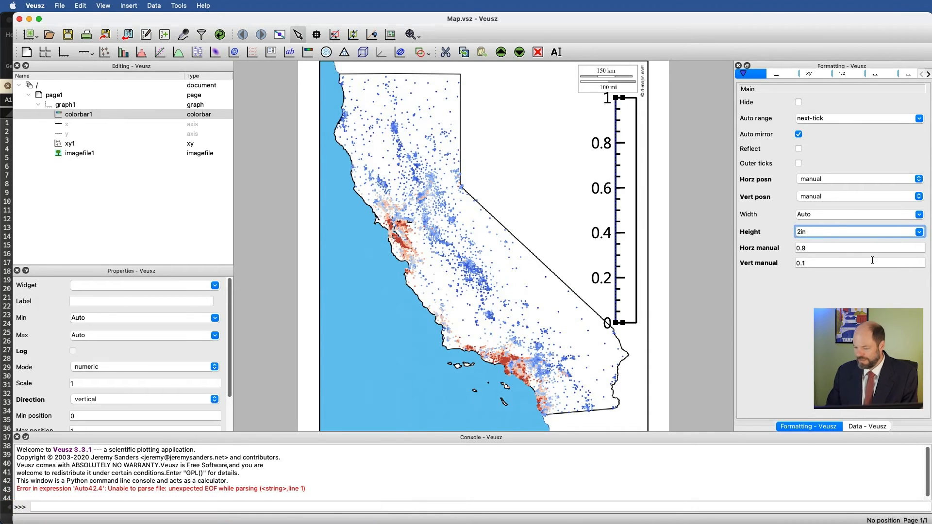
{"action": "type", "text": "1.8"}
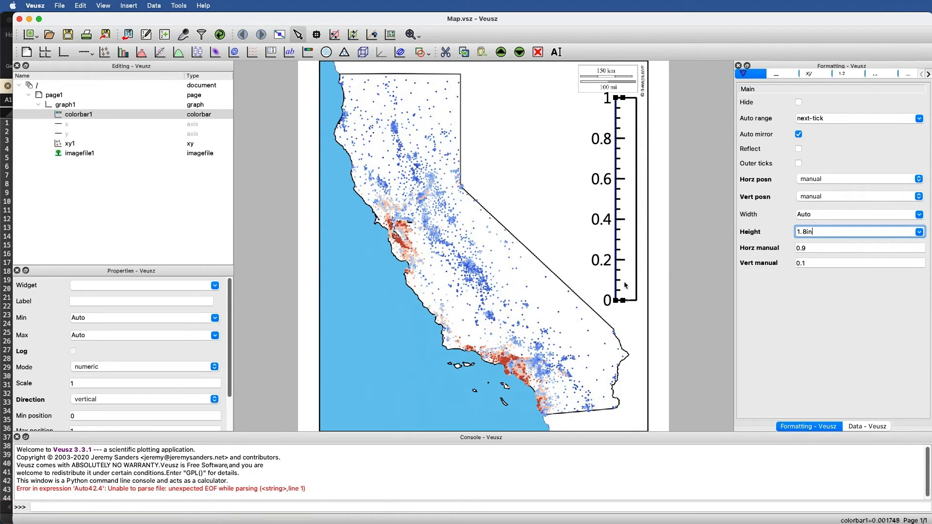
Link colorbar1 to the xy1 widget so it uses that plot's color scale
{"action": "scroll", "coordinate": [61, 342], "scroll_direction": "down", "scroll_amount": 3}
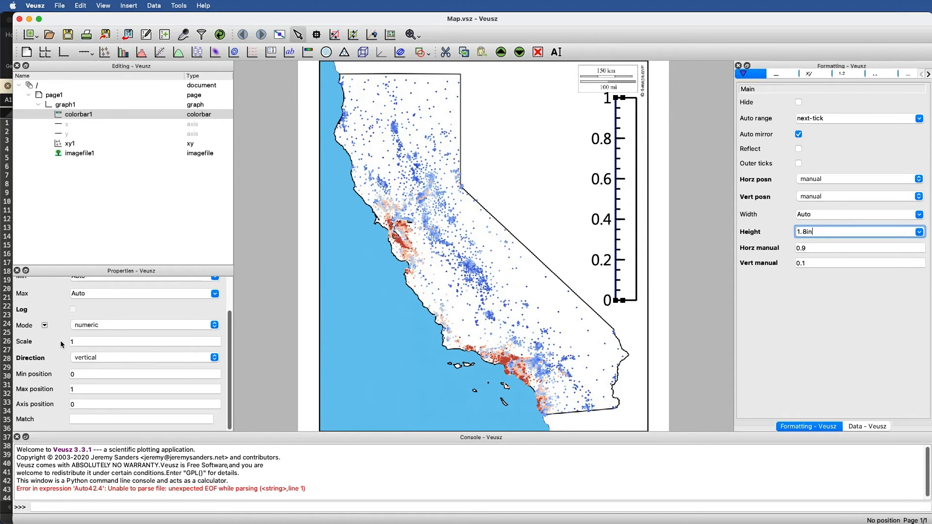
{"action": "scroll", "coordinate": [24, 345], "scroll_direction": "up", "scroll_amount": 3}
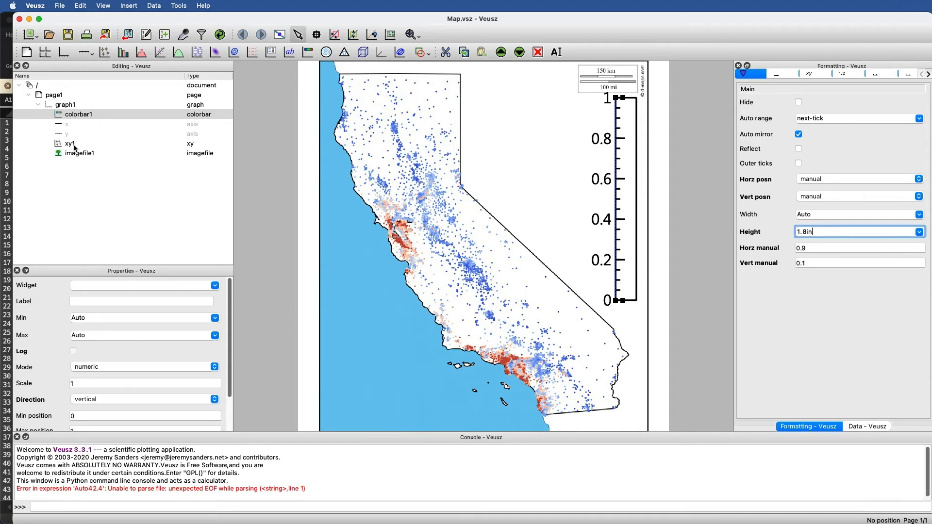
{"action": "left_click", "coordinate": [215, 286]}
{"action": "left_click", "coordinate": [206, 294]}
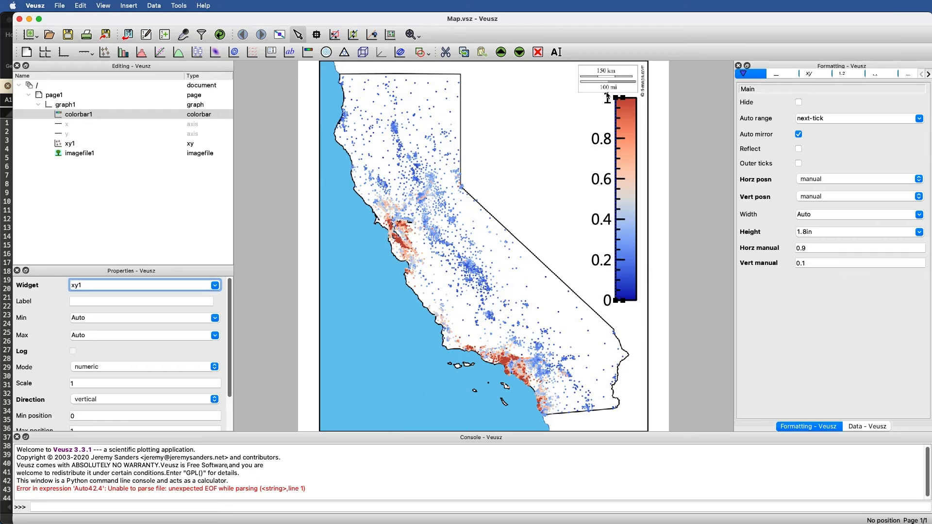
Set the tick label scale of colorbar1 to 500000
{"action": "left_click", "coordinate": [842, 76]}
{"action": "left_click", "coordinate": [790, 251]}
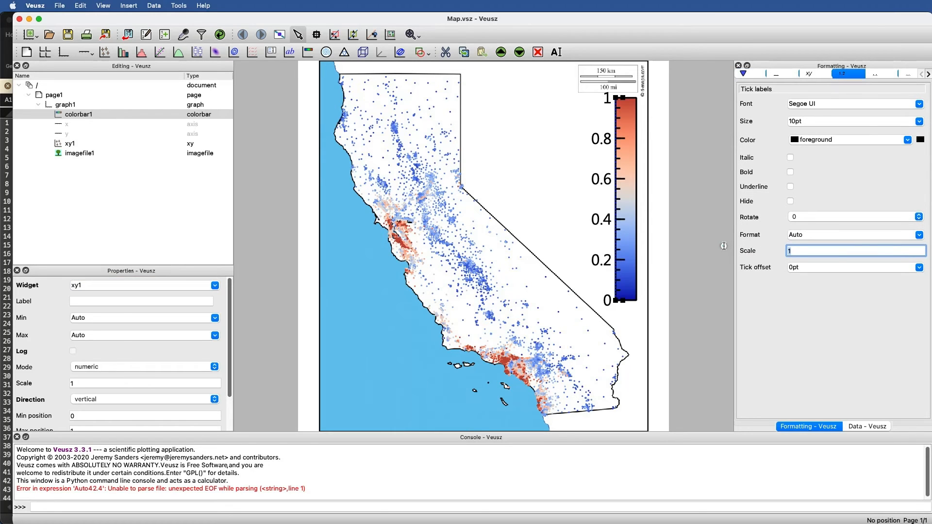
{"action": "type", "text": "500000"}
{"action": "key", "text": "Return"}
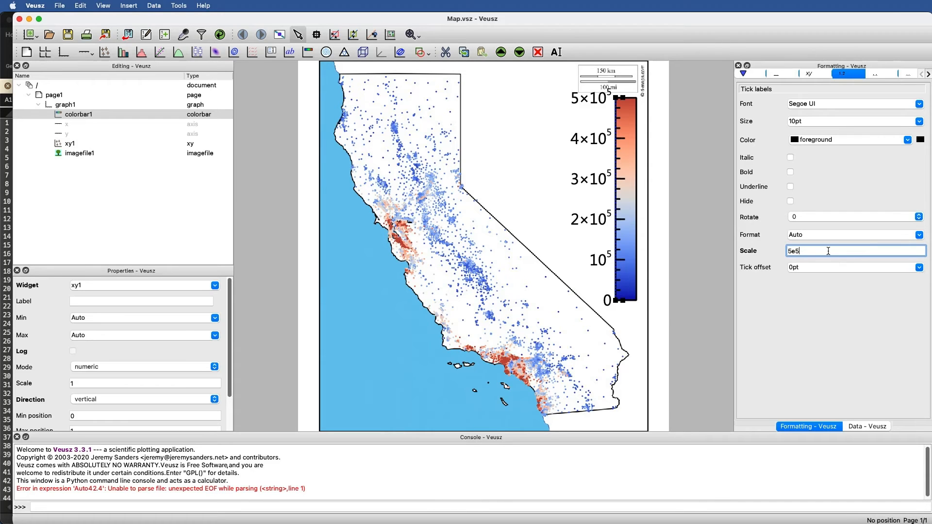
Set the tick label format of colorbar1 to $%.0f, starting from the preset %.2f format
{"action": "left_click", "coordinate": [820, 236]}
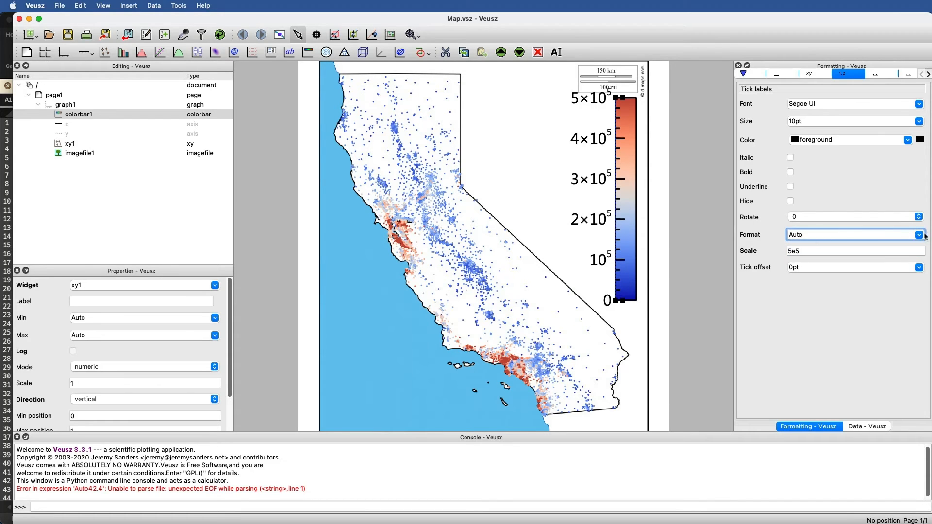
{"action": "left_click", "coordinate": [919, 236]}
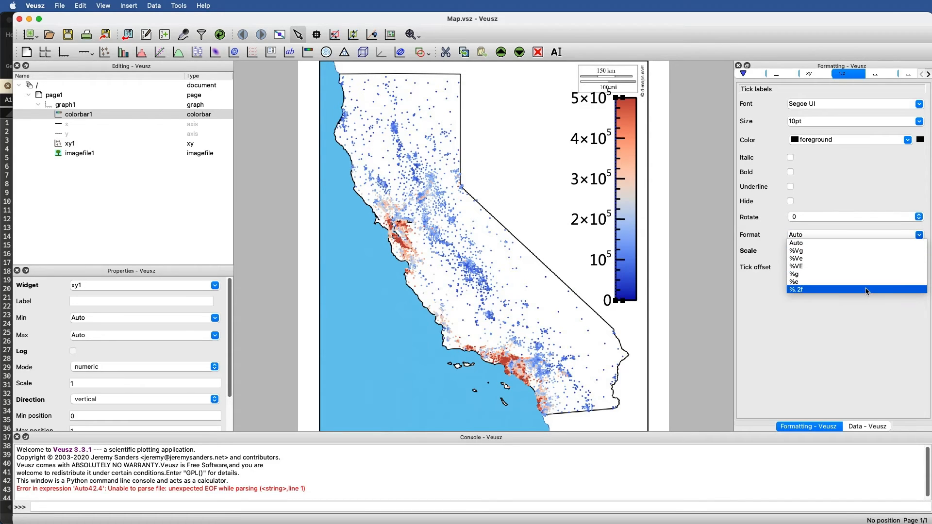
{"action": "left_click", "coordinate": [866, 290]}
{"action": "left_click", "coordinate": [802, 234]}
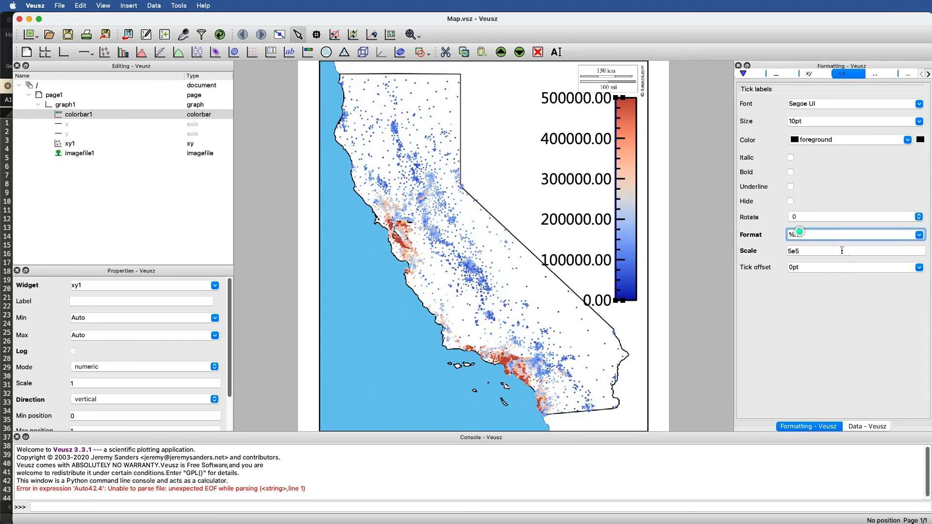
{"action": "key", "text": "BackSpace"}
{"action": "type", "text": "0"}
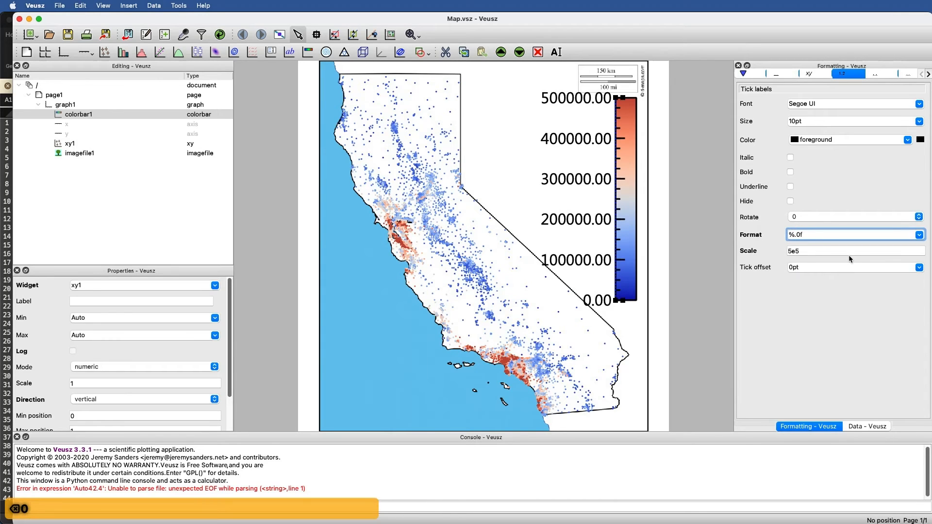
{"action": "key", "text": "Left"}
{"action": "key", "text": "Left"}
{"action": "key", "text": "Left"}
{"action": "key", "text": "Left"}
{"action": "type", "text": "$"}
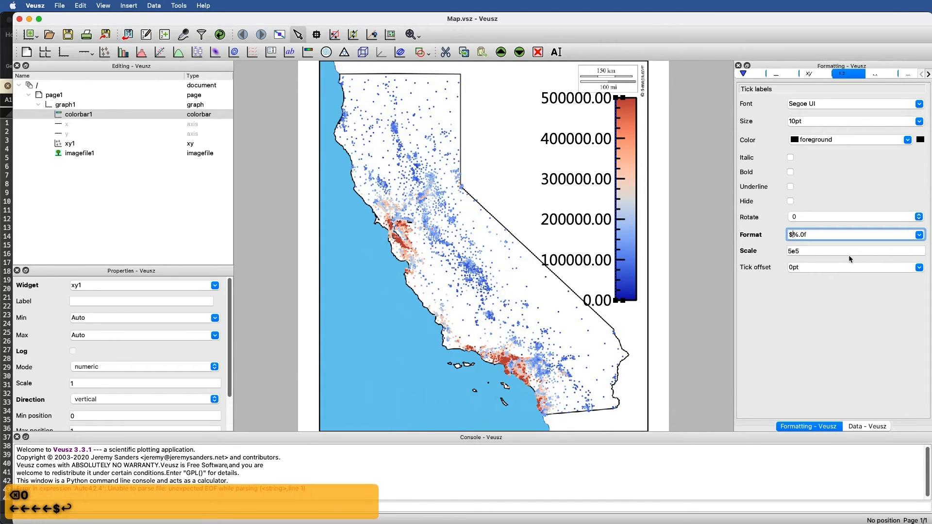
{"action": "key", "text": "Return"}
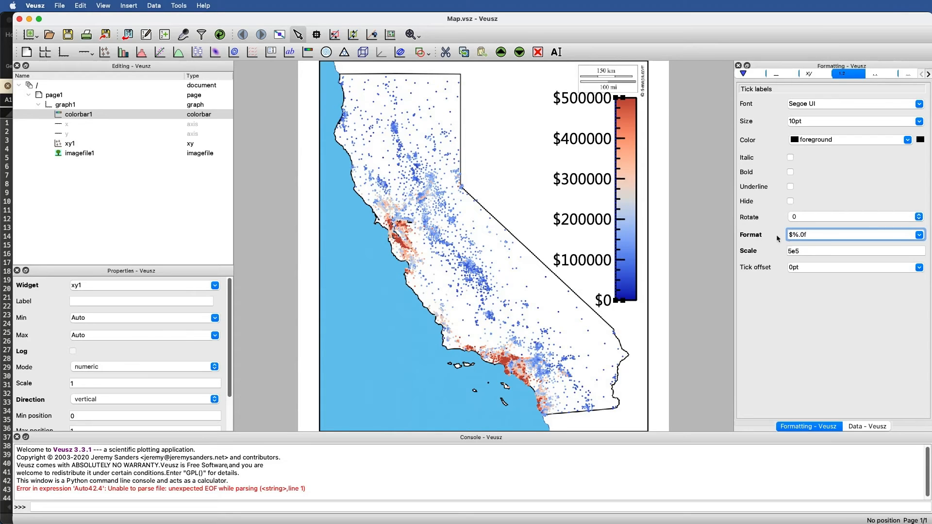
Set the tick label scale of colorbar1 to 500 and append K to the format, making it $%.0fK
{"action": "left_click", "coordinate": [819, 251]}
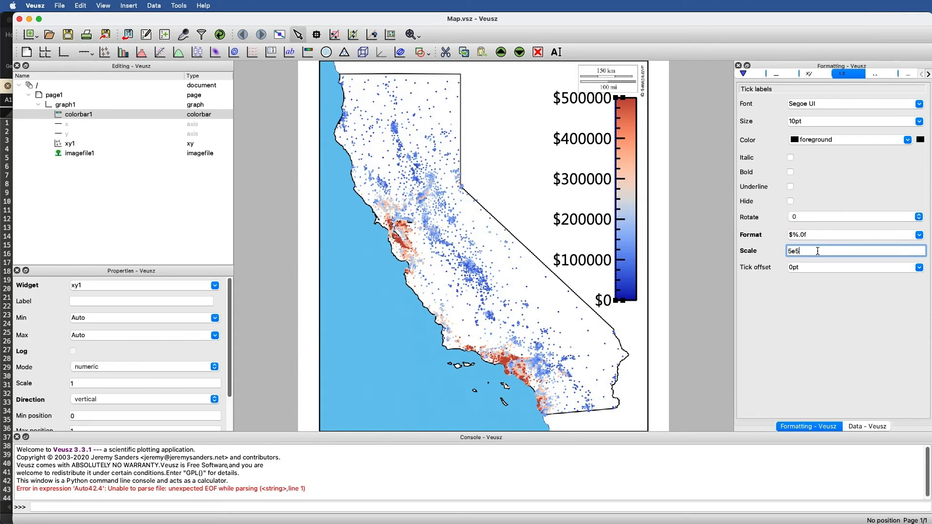
{"action": "key", "text": "BackSpace"}
{"action": "key", "text": "BackSpace"}
{"action": "key", "text": "BackSpace"}
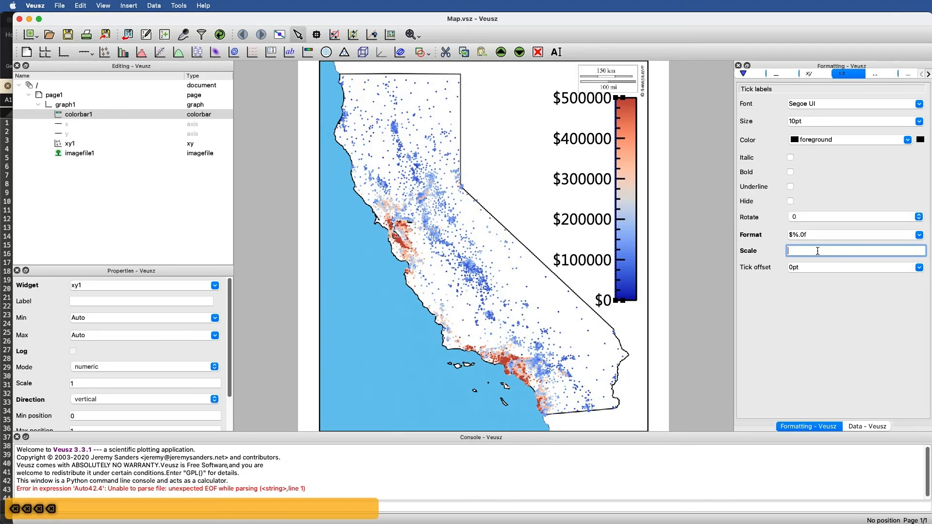
{"action": "type", "text": "500"}
{"action": "key", "text": "Return"}
{"action": "left_click", "coordinate": [820, 235]}
{"action": "type", "text": "K"}
{"action": "key", "text": "Return"}
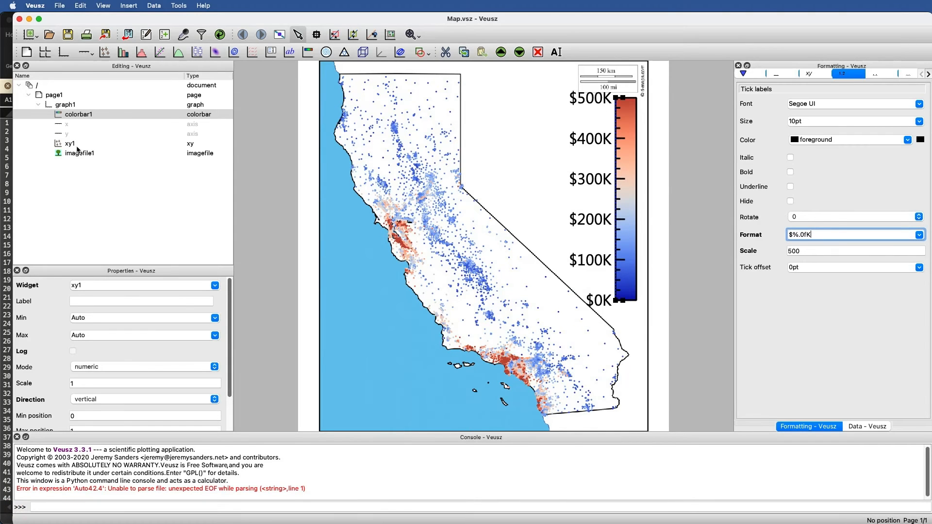
Set the manual vertical position of colorbar1 to 0.11
{"action": "left_click", "coordinate": [743, 73]}
{"action": "left_click", "coordinate": [813, 248]}
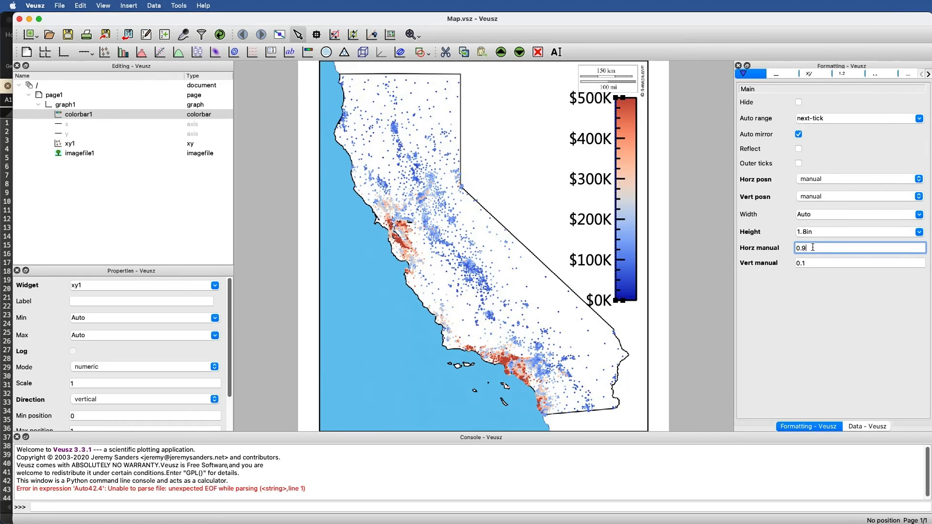
{"action": "left_click", "coordinate": [814, 262]}
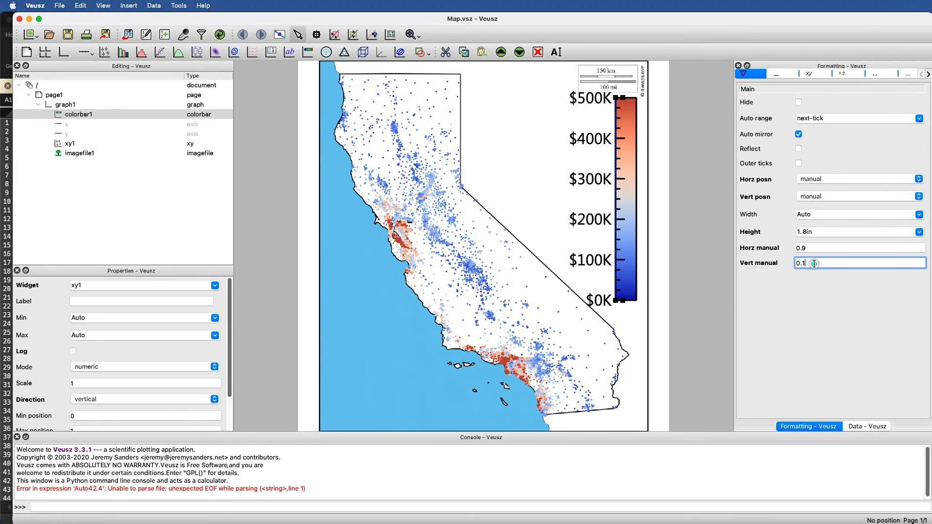
{"action": "type", "text": "1"}
{"action": "key", "text": "Return"}
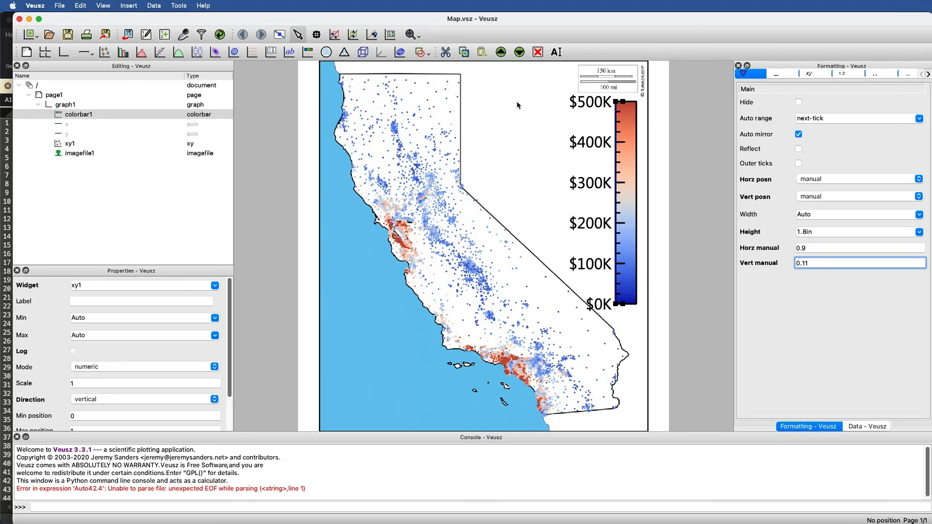
Add a label widget to graph1 with the text "median house price"
{"action": "left_click", "coordinate": [290, 52]}
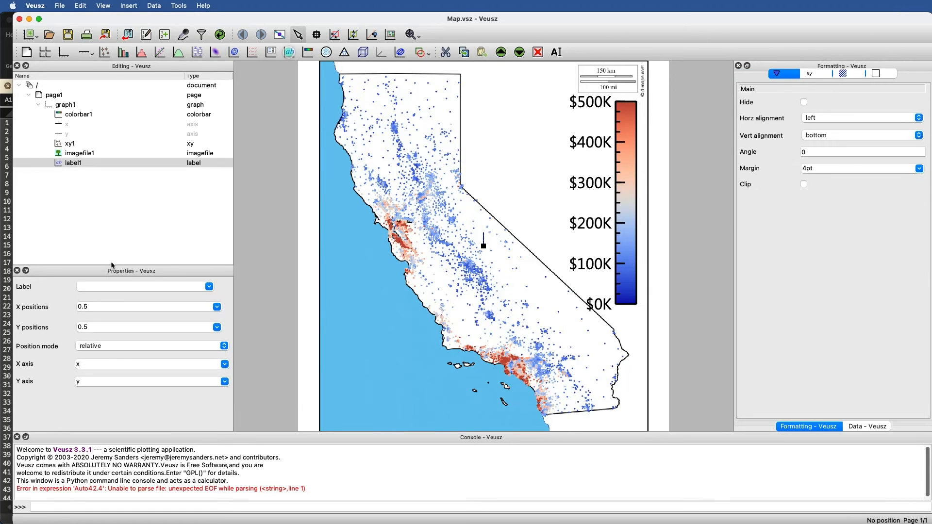
{"action": "left_click", "coordinate": [123, 285]}
{"action": "type", "text": "median"}
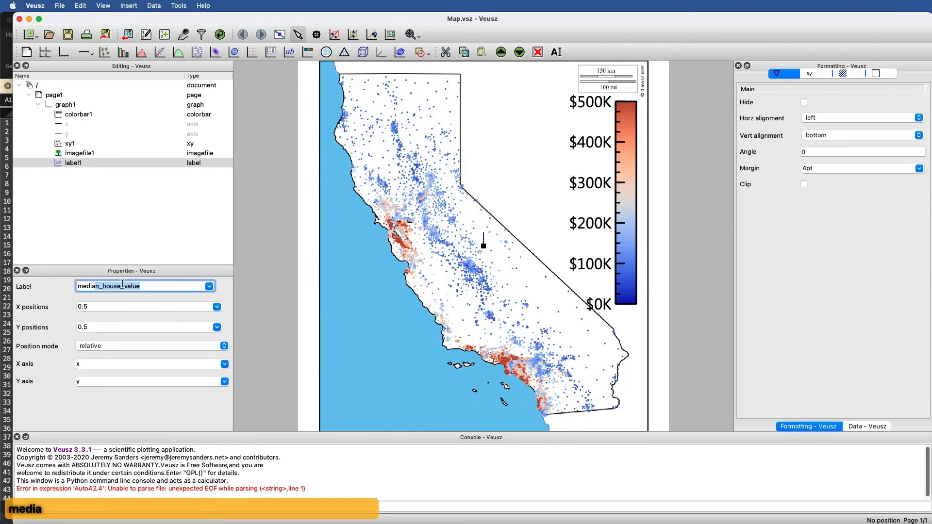
{"action": "type", "text": " house price"}
{"action": "key", "text": "Return"}
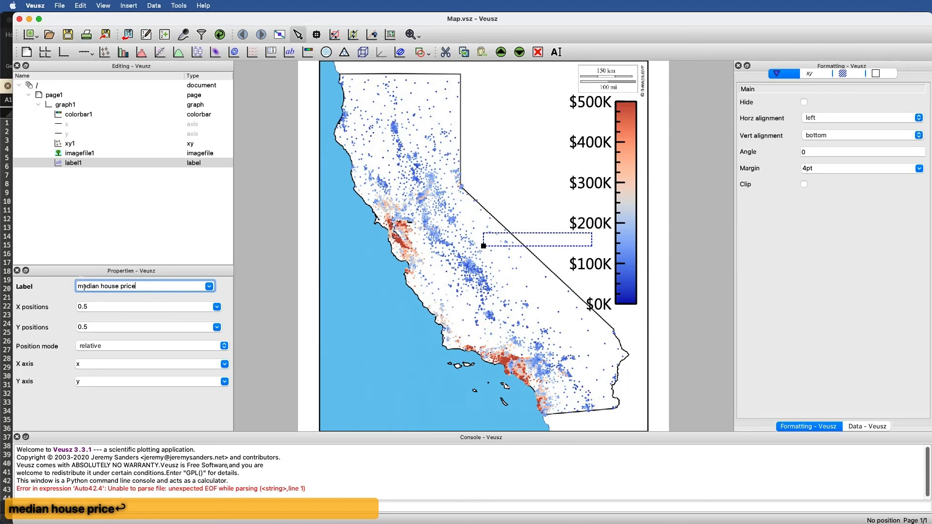
Move label1 up to the first place under graph1, above colorbar1, so it draws in front of the map
{"action": "left_click", "coordinate": [501, 53]}
{"action": "left_click", "coordinate": [501, 52]}
{"action": "left_click", "coordinate": [501, 53]}
{"action": "left_click", "coordinate": [502, 53]}
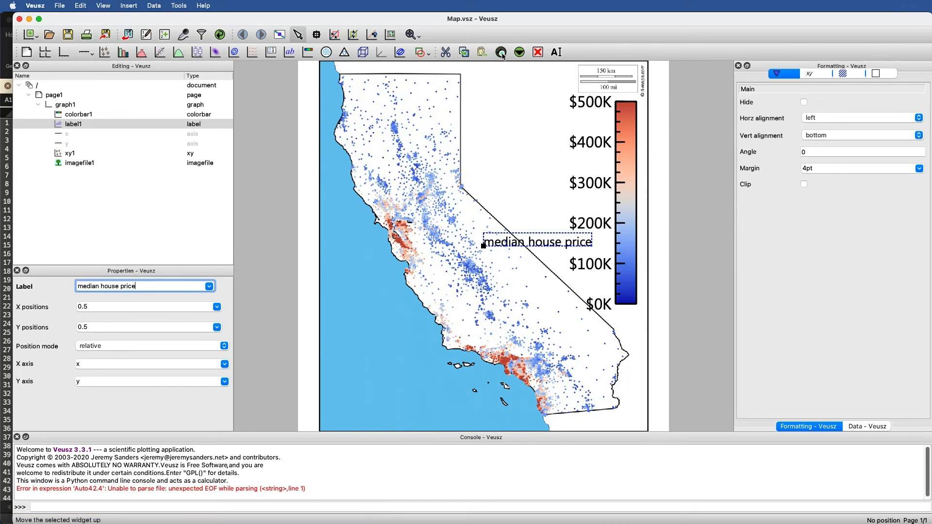
{"action": "left_click", "coordinate": [502, 52]}
Place the median house price label over the colorbar's upper end at about Y 0.877, and set its X position to 0.638
{"action": "left_click_drag", "start_coordinate": [496, 243], "coordinate": [528, 105]}
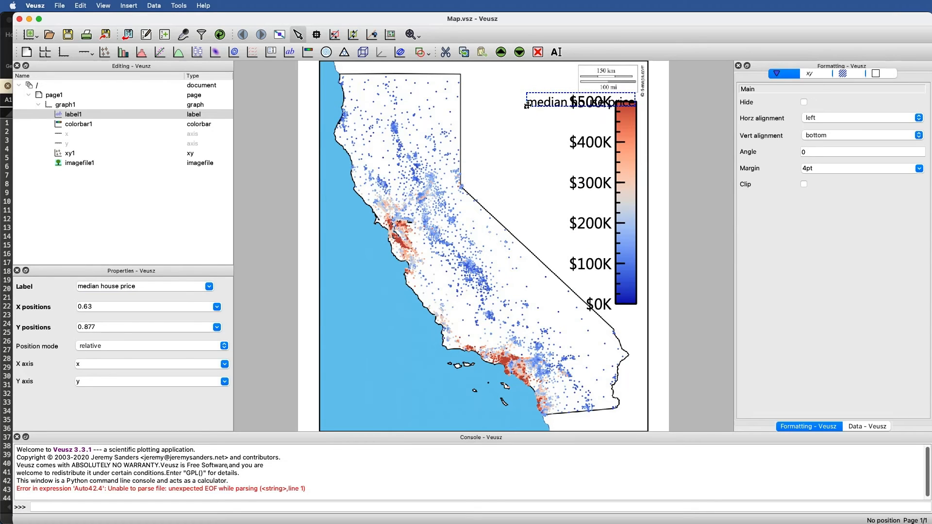
{"action": "left_click", "coordinate": [107, 304]}
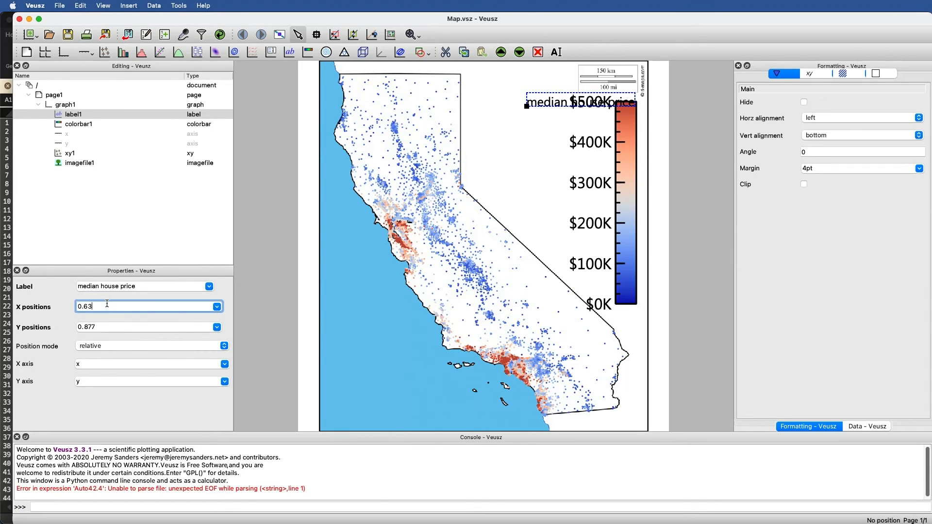
{"action": "type", "text": "5"}
{"action": "key", "text": "Return"}
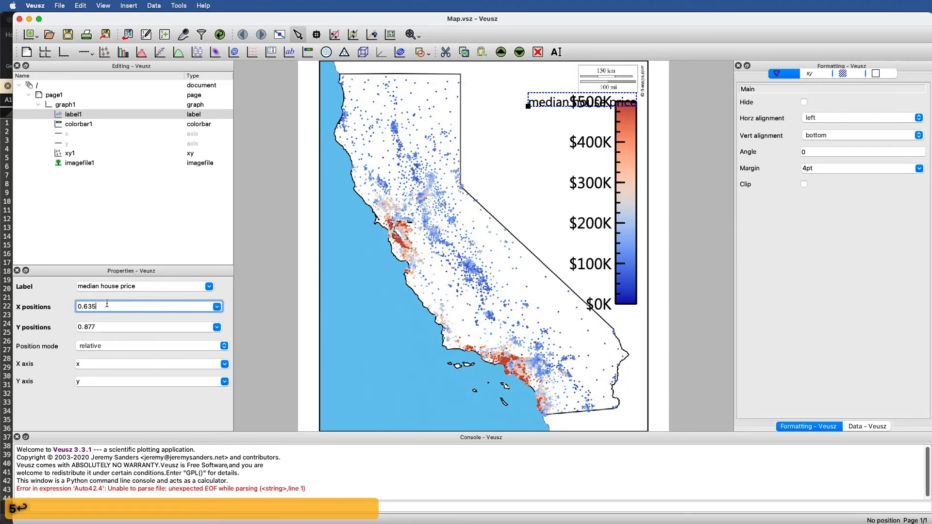
{"action": "key", "text": "BackSpace"}
{"action": "type", "text": "8"}
{"action": "key", "text": "Return"}
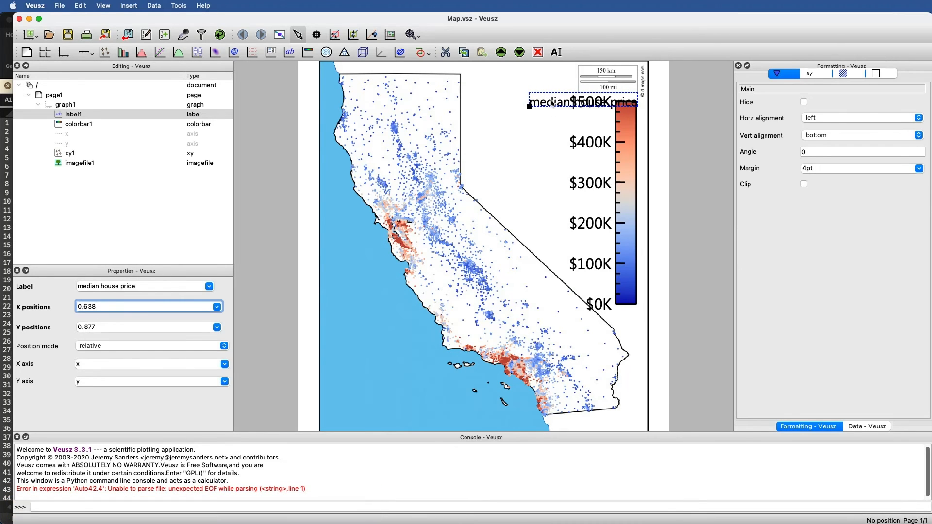
Set the axis label font size of colorbar1 to 8pt
{"action": "left_click", "coordinate": [623, 153]}
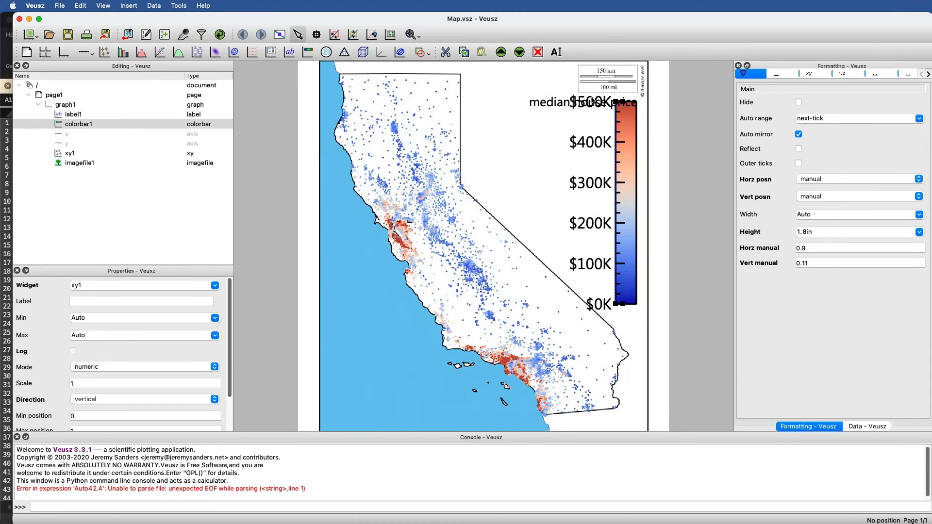
{"action": "left_click", "coordinate": [825, 77]}
{"action": "left_click", "coordinate": [820, 121]}
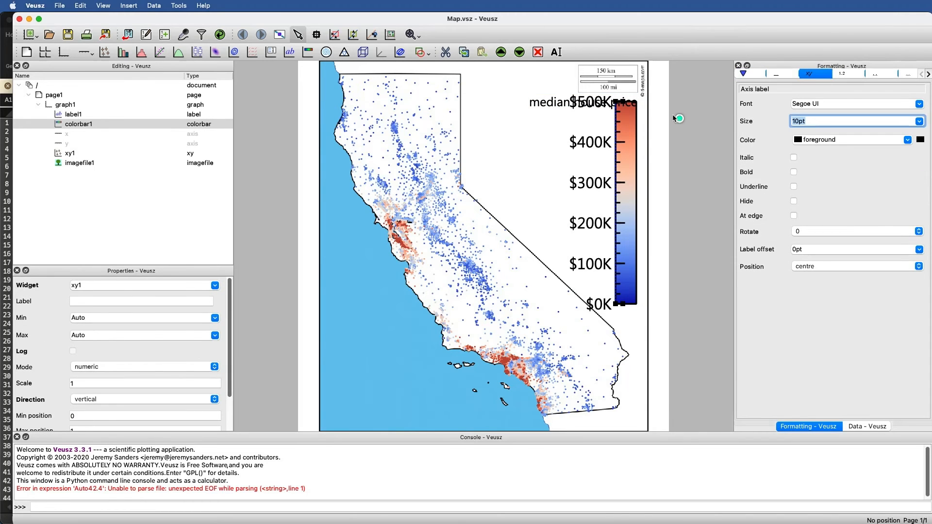
{"action": "type", "text": "8"}
{"action": "key", "text": "Return"}
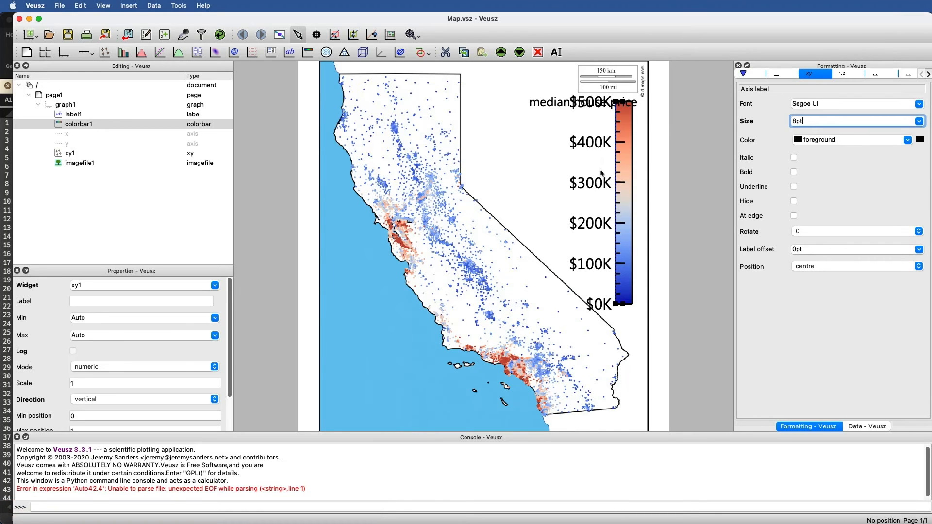
Set the tick label font size of colorbar1 to 8pt
{"action": "left_click", "coordinate": [846, 77]}
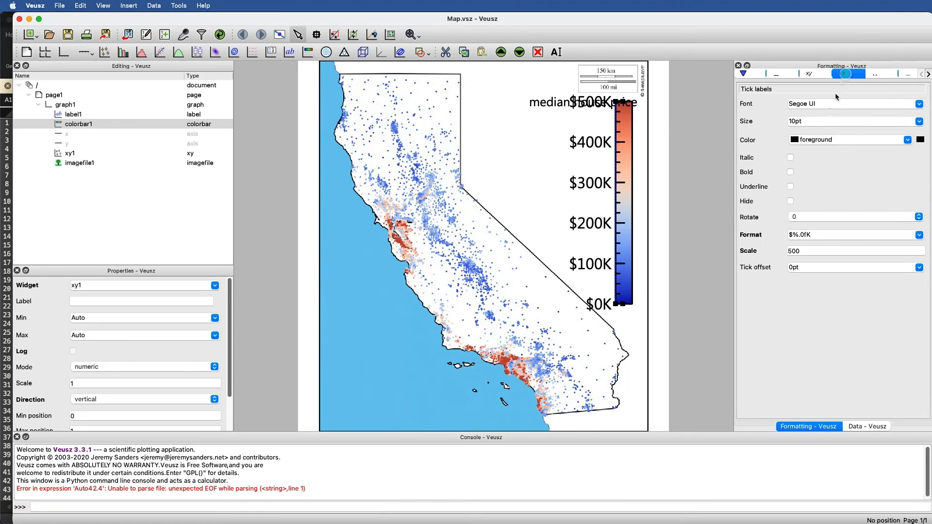
{"action": "left_click", "coordinate": [825, 121]}
{"action": "type", "text": "8"}
{"action": "key", "text": "Return"}
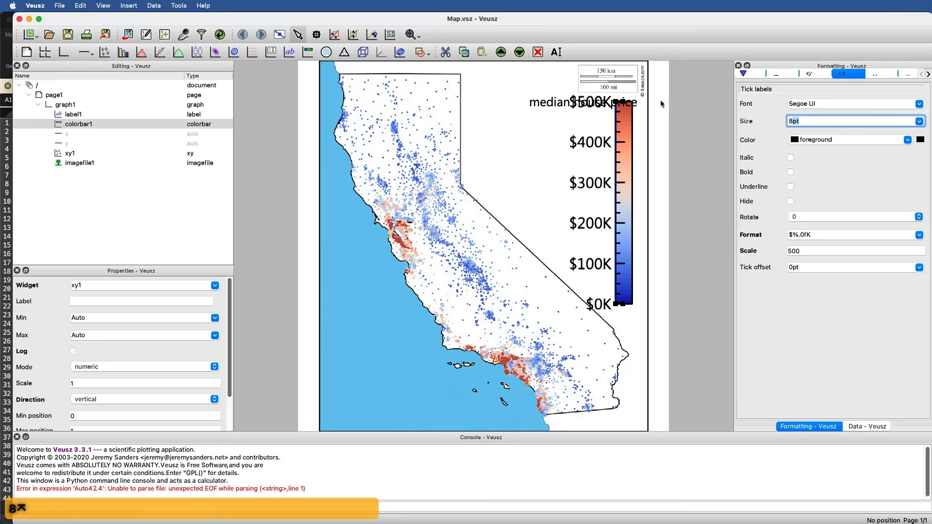
Set the manual horizontal position of colorbar1 to 0.91, after trying 0.92
{"action": "left_click", "coordinate": [748, 76]}
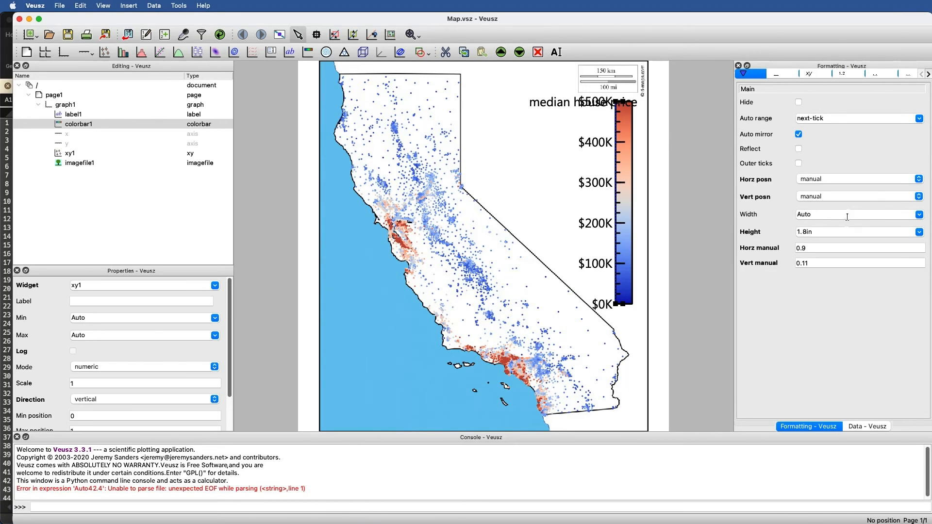
{"action": "left_click", "coordinate": [828, 249]}
{"action": "type", "text": "2"}
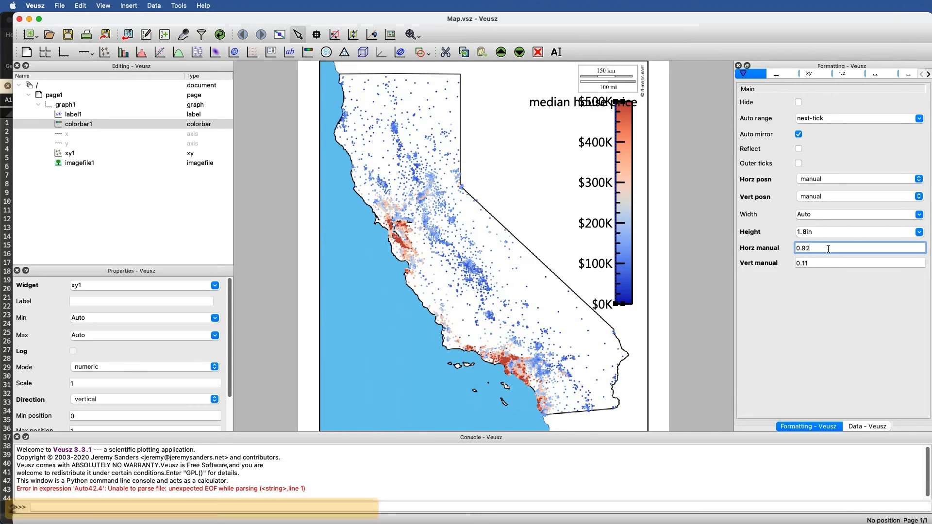
{"action": "key", "text": "BackSpace"}
{"action": "type", "text": "1"}
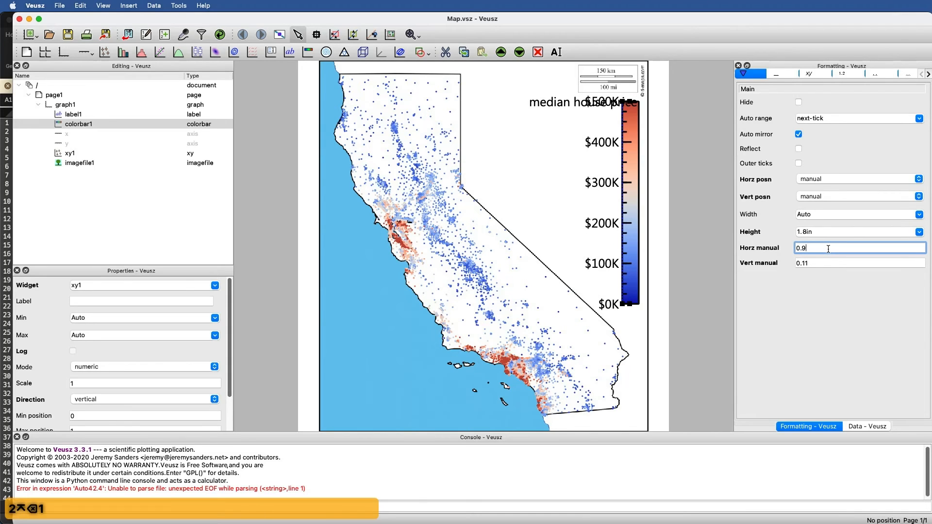
{"action": "key", "text": "Return"}
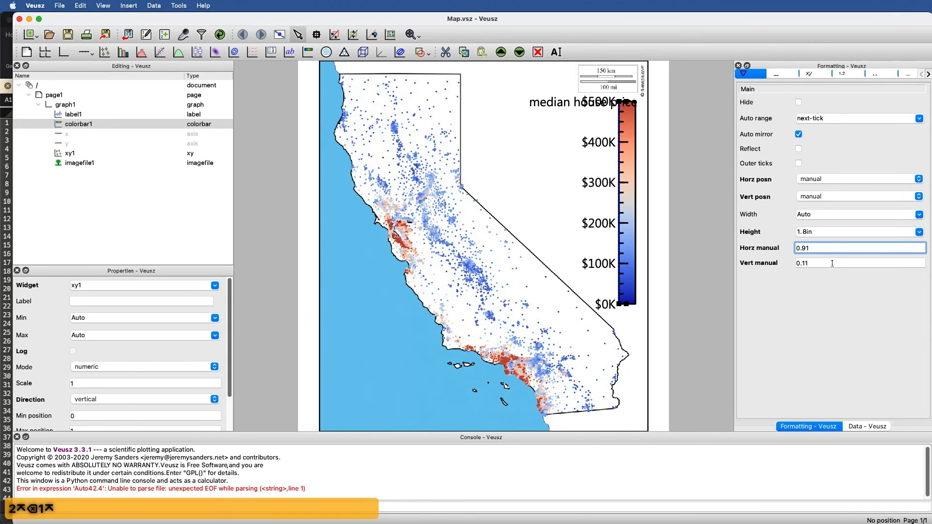
Lower colorbar1 beneath the median house price label by setting its manual vertical position to 0.13 and finally 0.15
{"action": "left_click", "coordinate": [832, 263]}
{"action": "key", "text": "BackSpace"}
{"action": "type", "text": "3"}
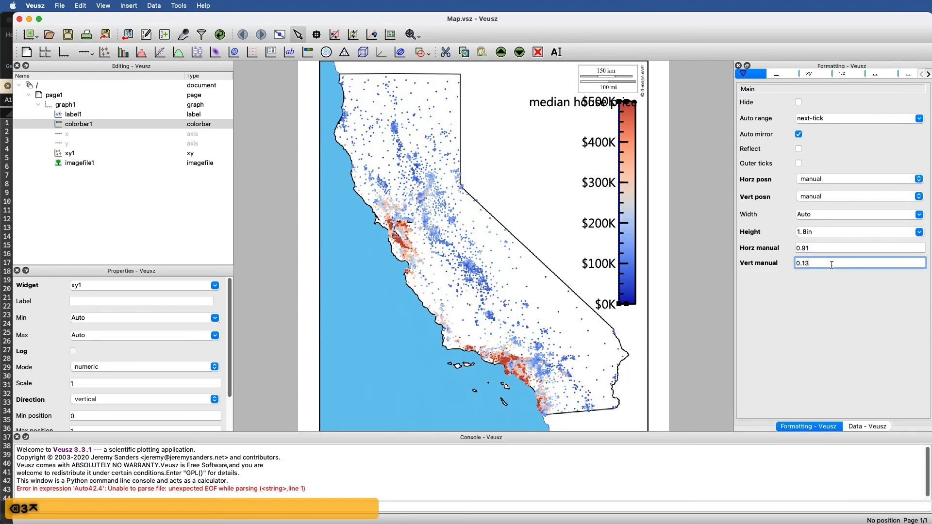
{"action": "key", "text": "Return"}
{"action": "key", "text": "BackSpace"}
{"action": "type", "text": "5"}
{"action": "key", "text": "Return"}
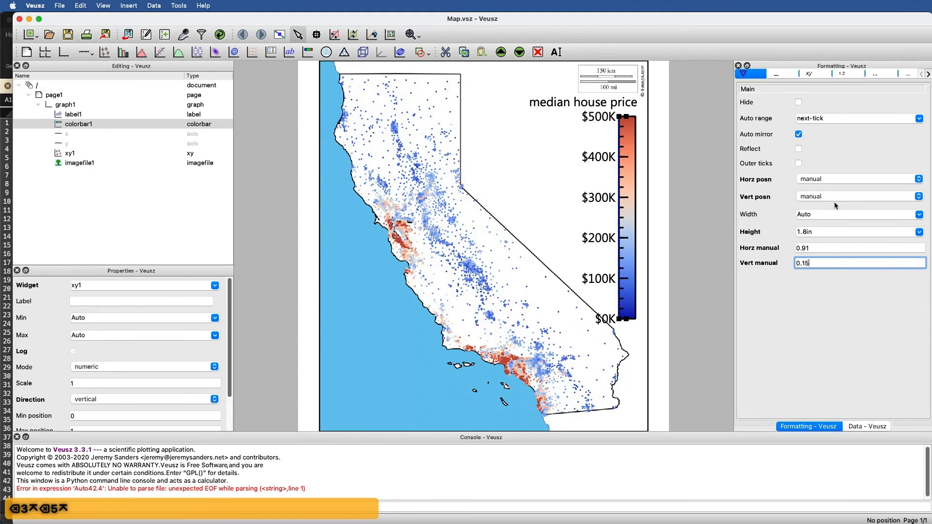
Reduce the height of colorbar1 to 1.6in
{"action": "left_click", "coordinate": [803, 236]}
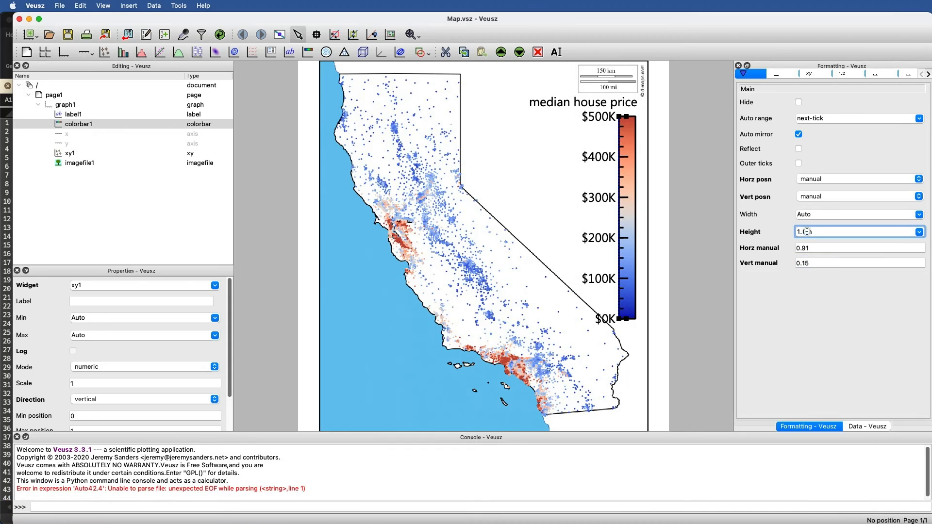
{"action": "key", "text": "BackSpace"}
{"action": "type", "text": "6"}
{"action": "key", "text": "Return"}
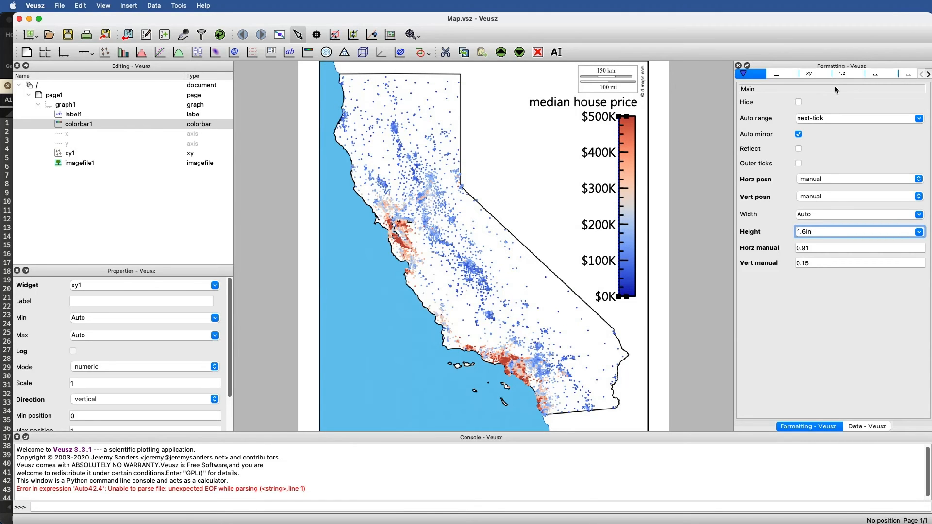
Hide the minor ticks of colorbar1 and open its axis line settings
{"action": "left_click", "coordinate": [912, 74]}
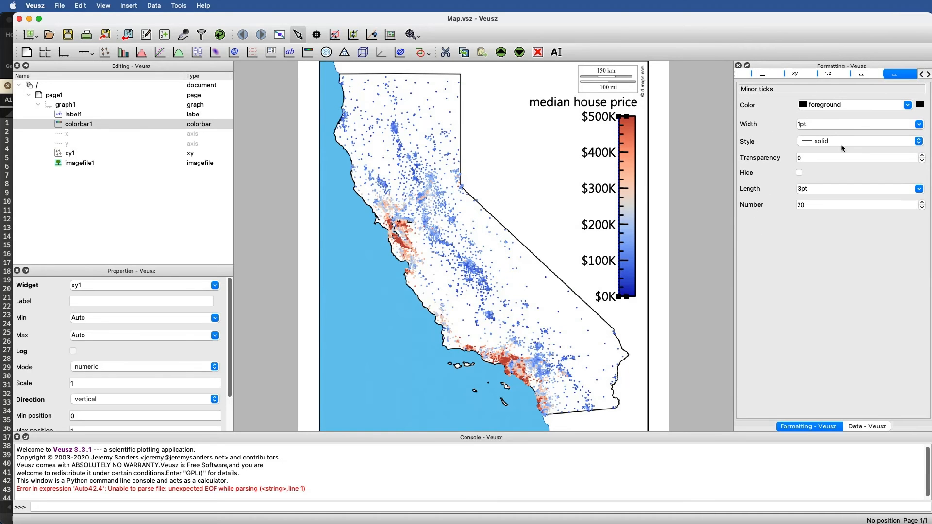
{"action": "left_click", "coordinate": [799, 173]}
{"action": "left_click", "coordinate": [775, 77]}
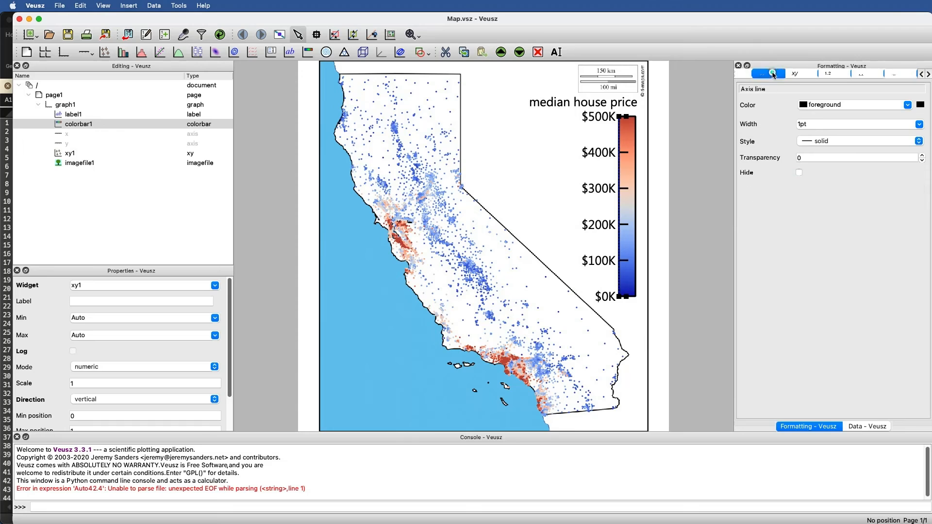
Hide the axis line and the border of colorbar1
{"action": "left_click", "coordinate": [800, 174]}
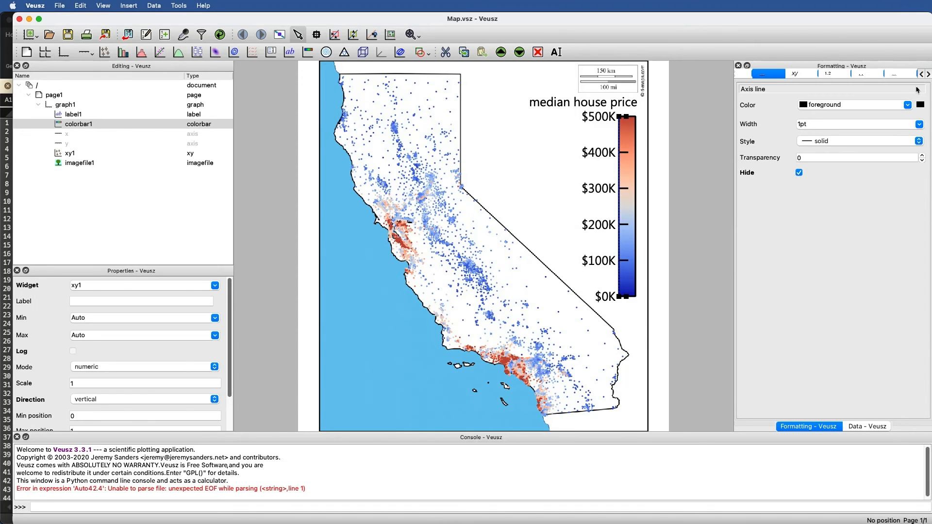
{"action": "left_click", "coordinate": [928, 75]}
{"action": "left_click", "coordinate": [928, 75]}
{"action": "left_click", "coordinate": [928, 75]}
{"action": "left_click", "coordinate": [913, 74]}
{"action": "left_click", "coordinate": [913, 74]}
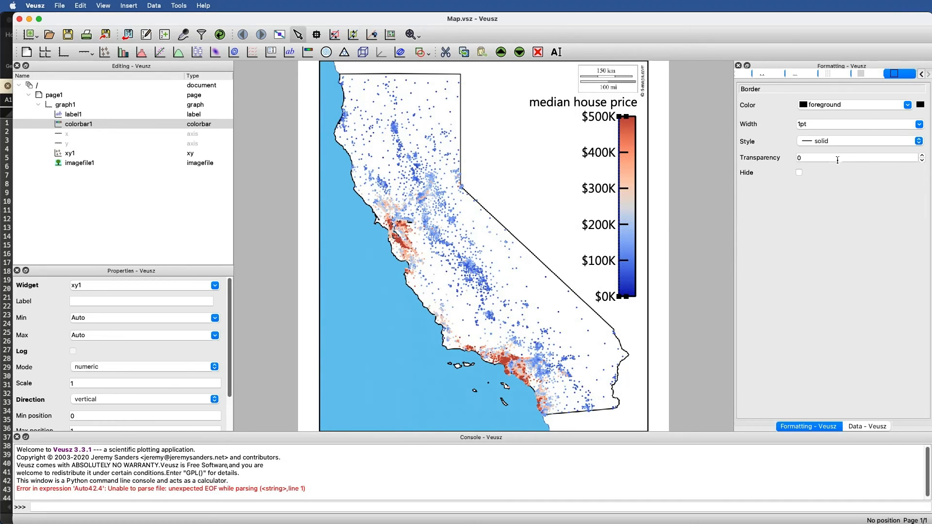
{"action": "left_click", "coordinate": [799, 173]}
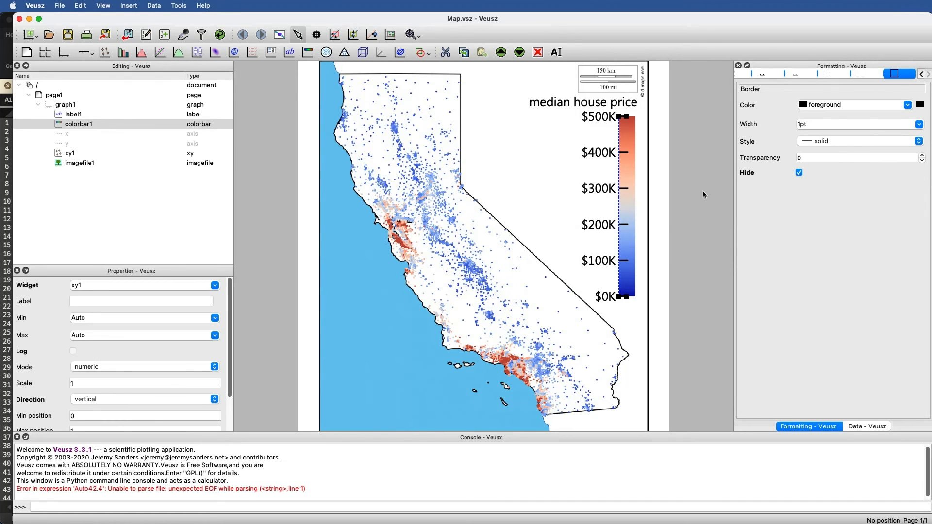
Lengthen the major ticks of colorbar1 to 11pt, after trying 10pt
{"action": "left_click", "coordinate": [761, 77]}
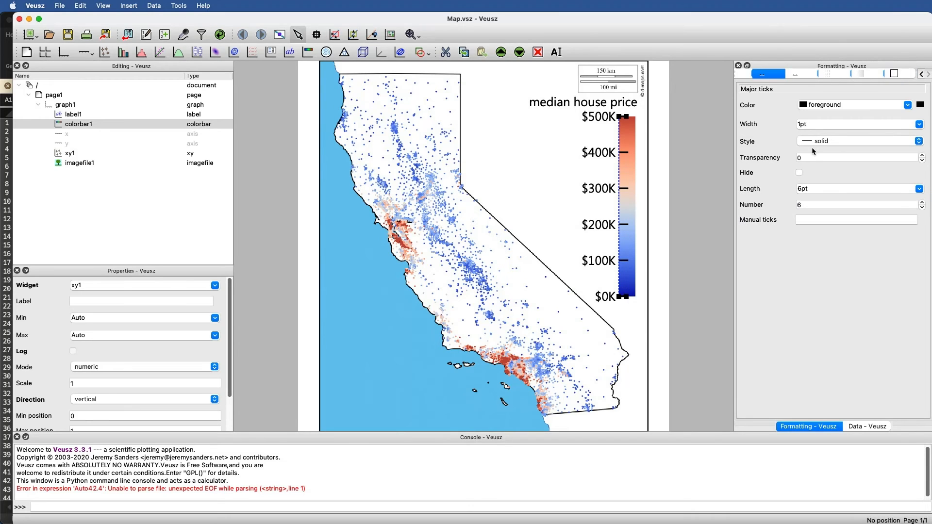
{"action": "double_click", "coordinate": [816, 192]}
{"action": "type", "text": "10"}
{"action": "key", "text": "Return"}
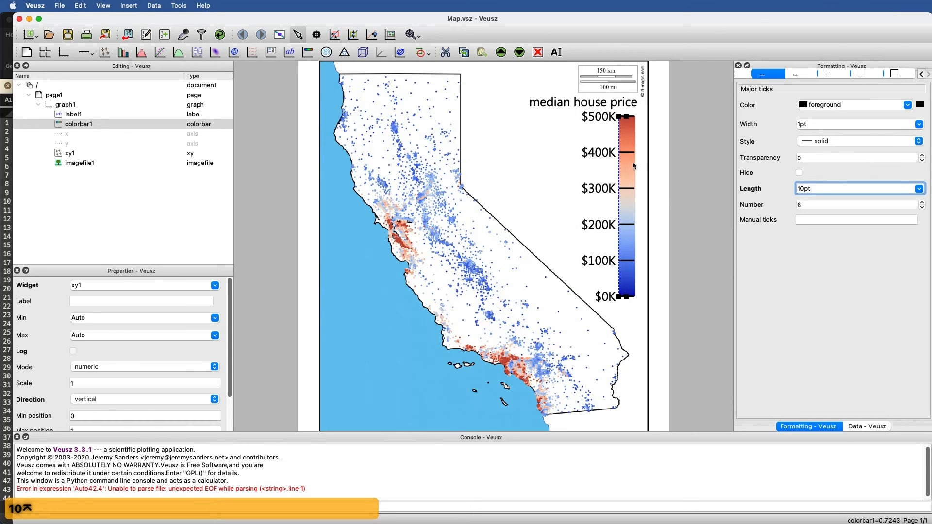
{"action": "key", "text": "Left"}
{"action": "key", "text": "Left"}
{"action": "key", "text": "BackSpace"}
{"action": "type", "text": "1"}
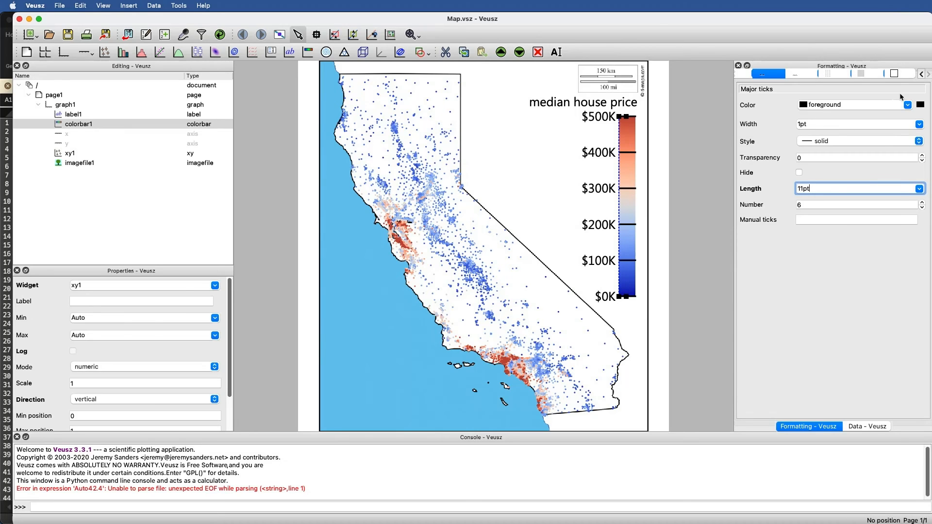
Set the color of colorbar1's major ticks to white
{"action": "left_click", "coordinate": [882, 106]}
{"action": "type", "text": "white"}
{"action": "key", "text": "Return"}
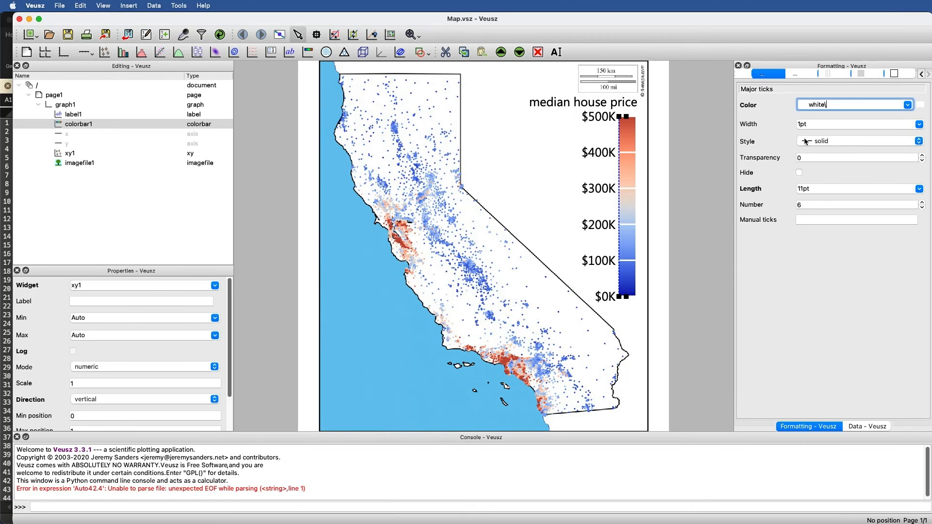
Set the transparency of colorbar1's major ticks to 66, after trying 33
{"action": "double_click", "coordinate": [801, 158]}
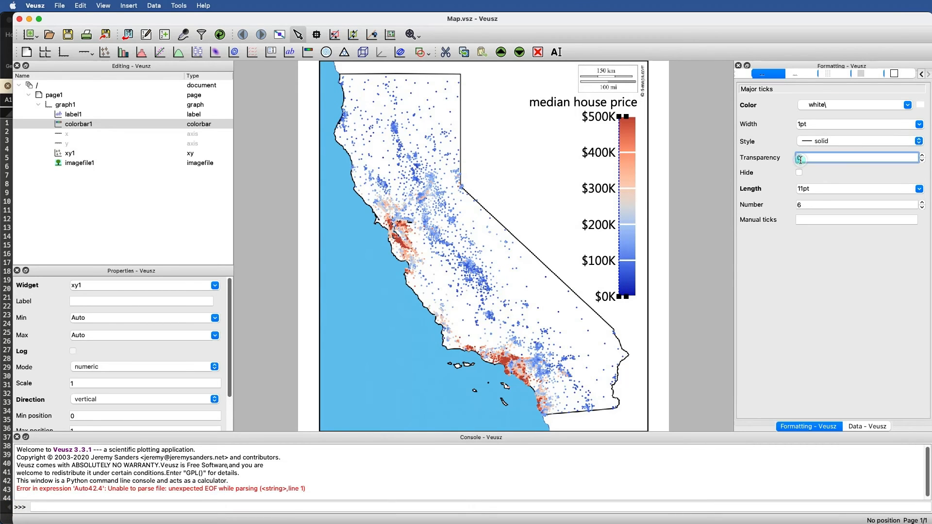
{"action": "type", "text": "33"}
{"action": "key", "text": "Return"}
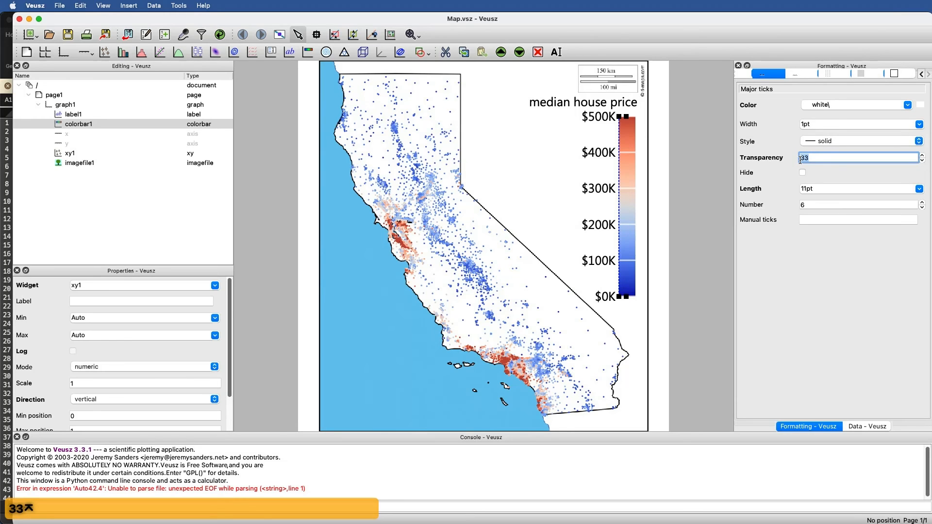
{"action": "type", "text": "66"}
{"action": "key", "text": "Return"}
{"action": "left_click", "coordinate": [563, 140]}
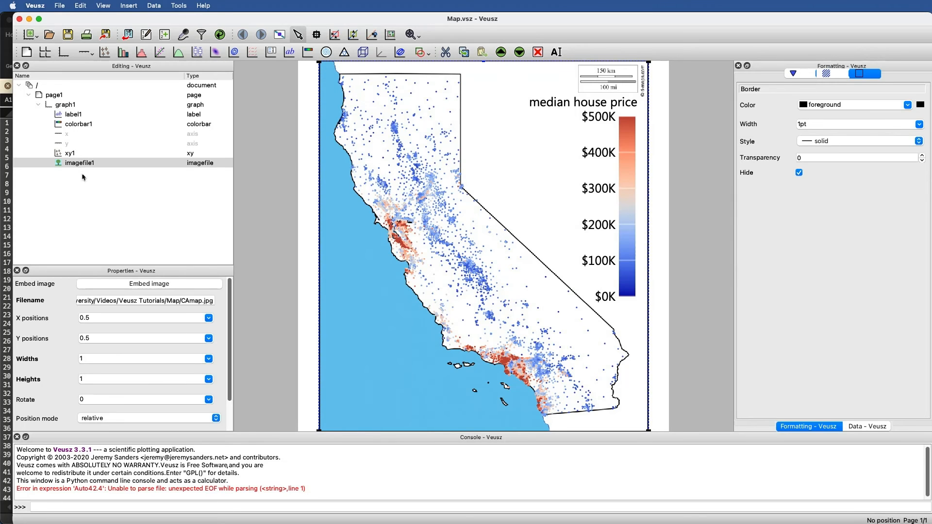
Set the marker fill color map of xy1 to blue-darkred, after trying complement, and turn off map inversion
{"action": "left_click", "coordinate": [85, 155]}
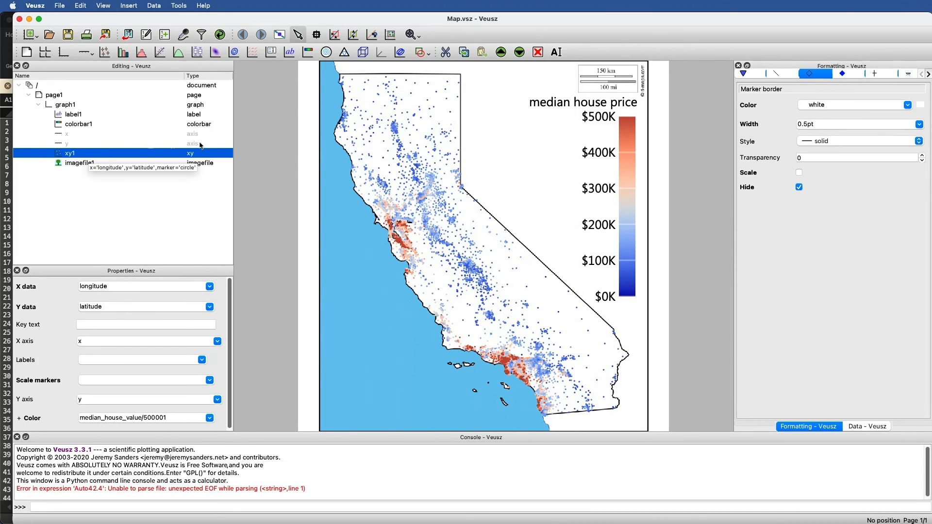
{"action": "left_click", "coordinate": [852, 72]}
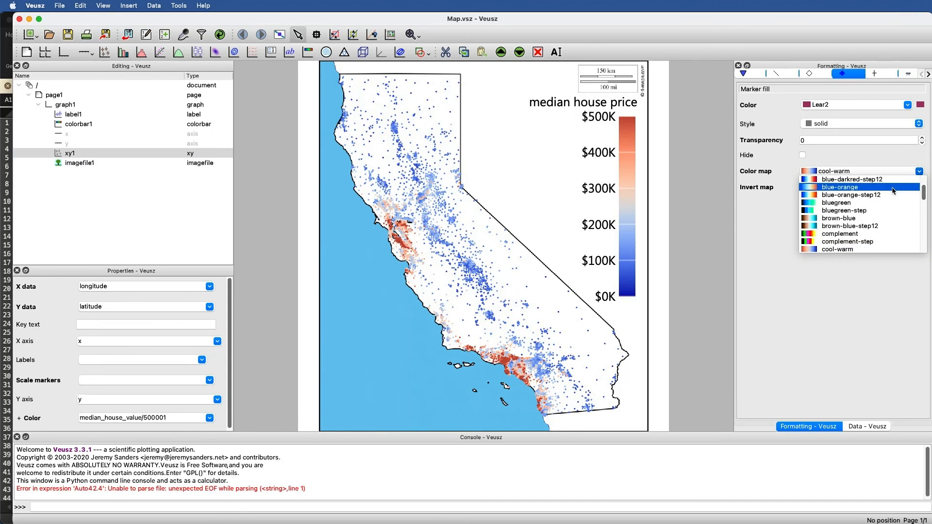
{"action": "left_click", "coordinate": [849, 235]}
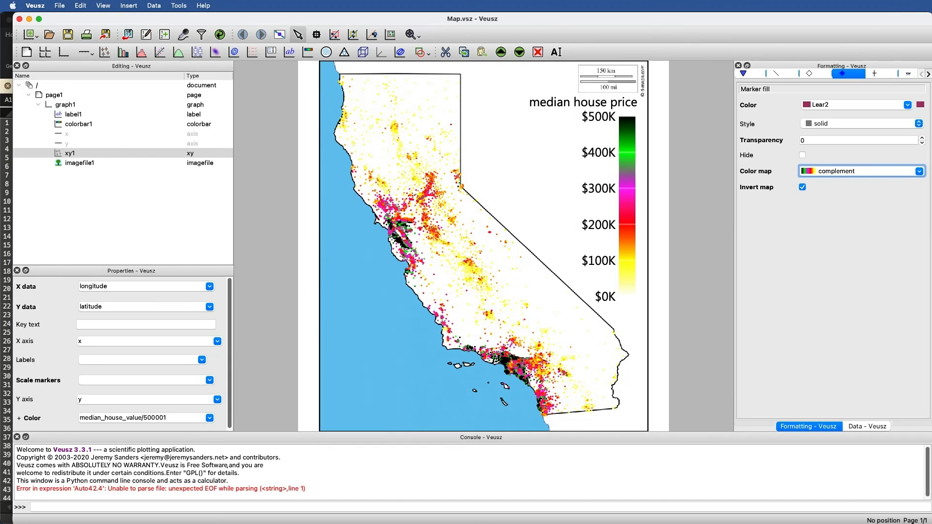
{"action": "left_click", "coordinate": [920, 171]}
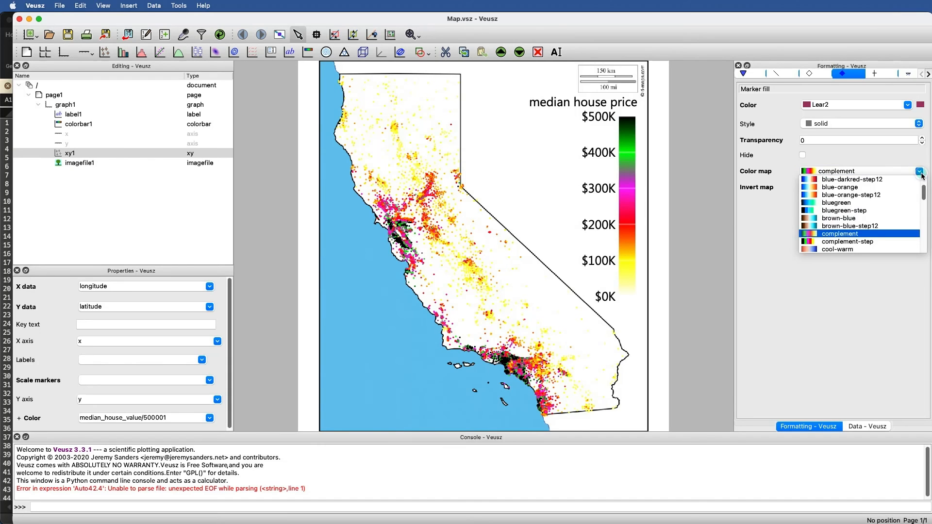
{"action": "scroll", "coordinate": [900, 189], "scroll_direction": "up", "scroll_amount": 3}
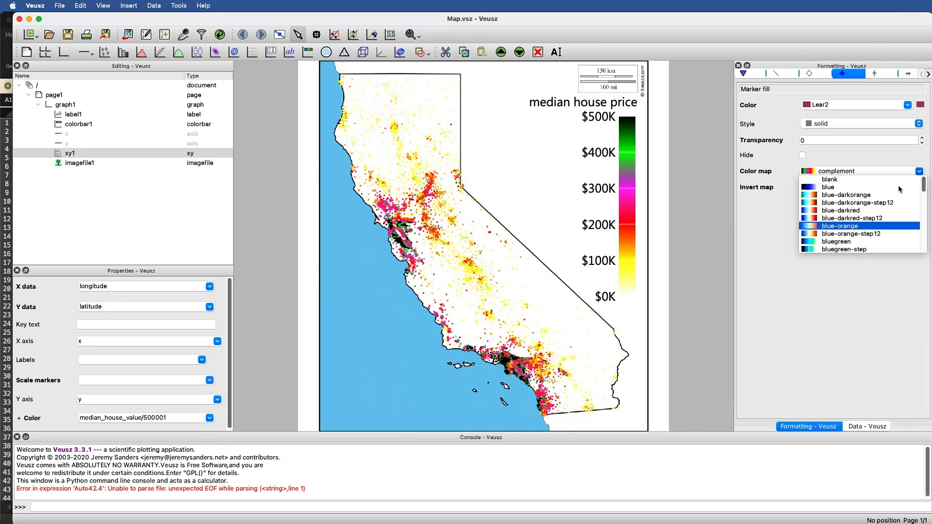
{"action": "left_click", "coordinate": [877, 211]}
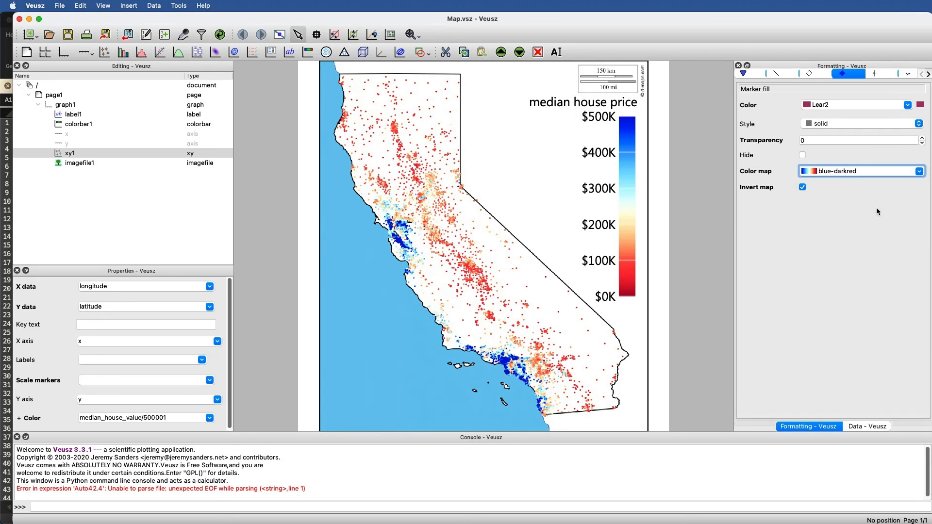
{"action": "left_click", "coordinate": [802, 187]}
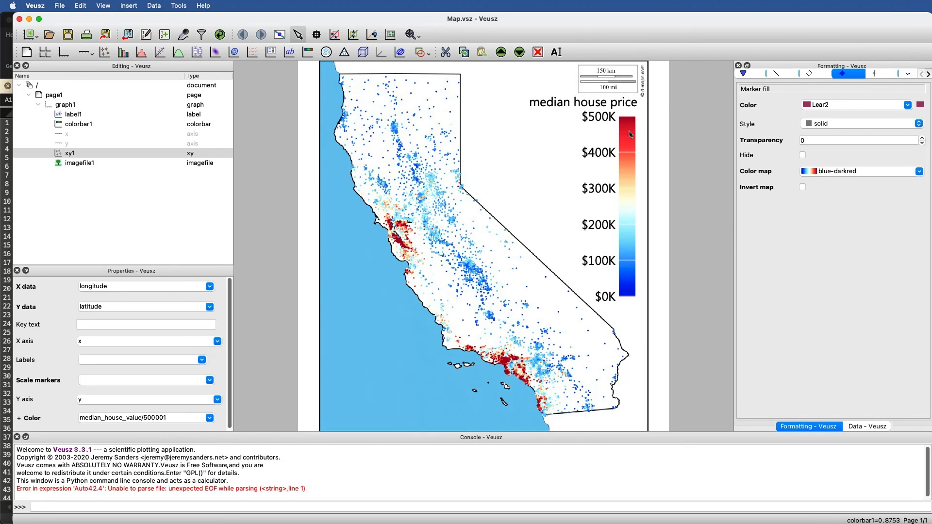
Try the blue-darkred-step12 color map on the xy1 marker fill and set colorbar1's number of major ticks to 4
{"action": "left_click", "coordinate": [920, 171]}
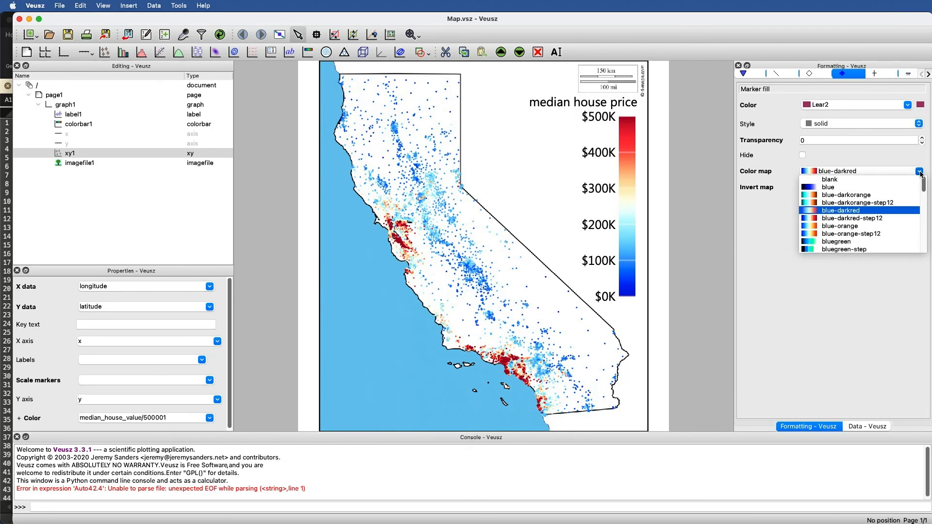
{"action": "left_click", "coordinate": [885, 222]}
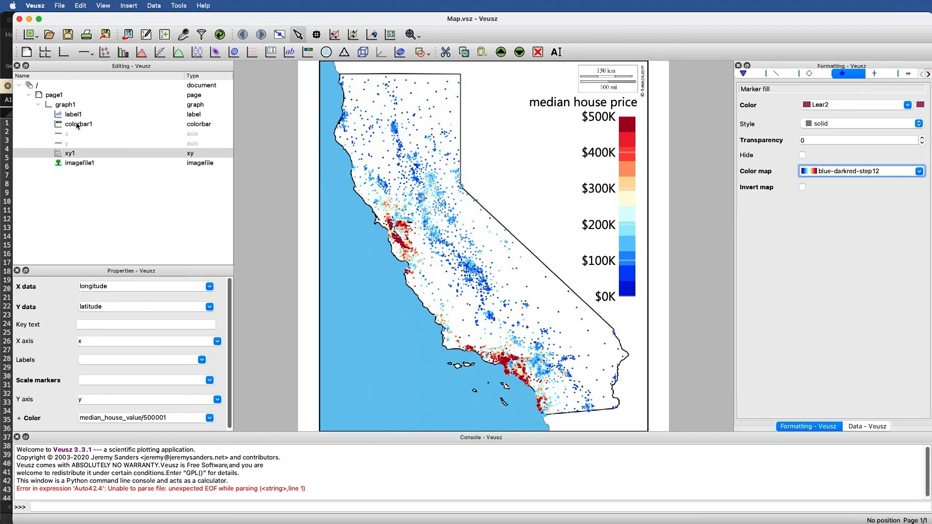
{"action": "left_click", "coordinate": [78, 124]}
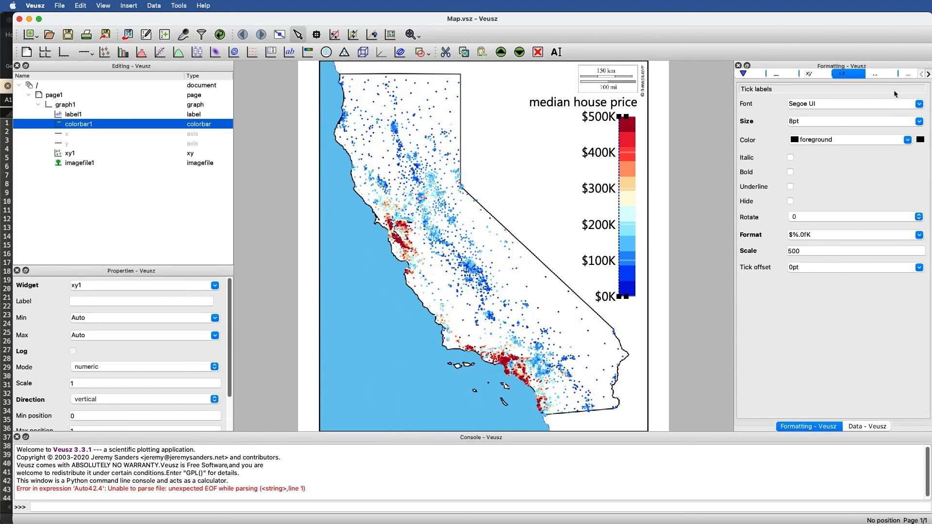
{"action": "left_click", "coordinate": [882, 75]}
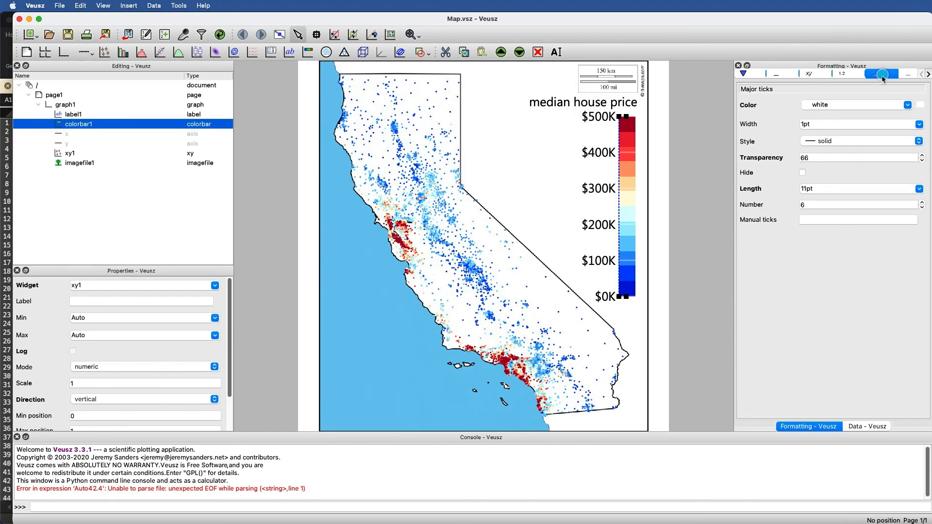
{"action": "double_click", "coordinate": [812, 206]}
{"action": "type", "text": "4"}
{"action": "key", "text": "Return"}
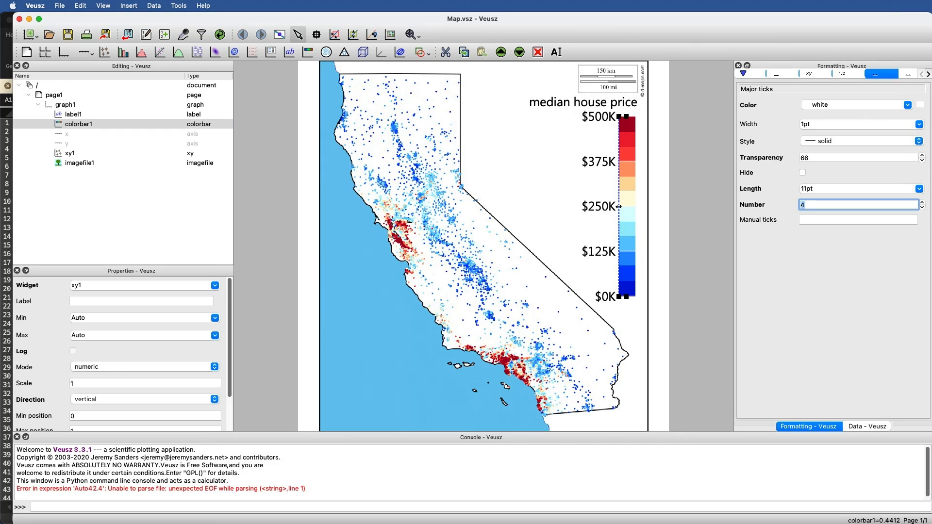
{"action": "left_click", "coordinate": [505, 176]}
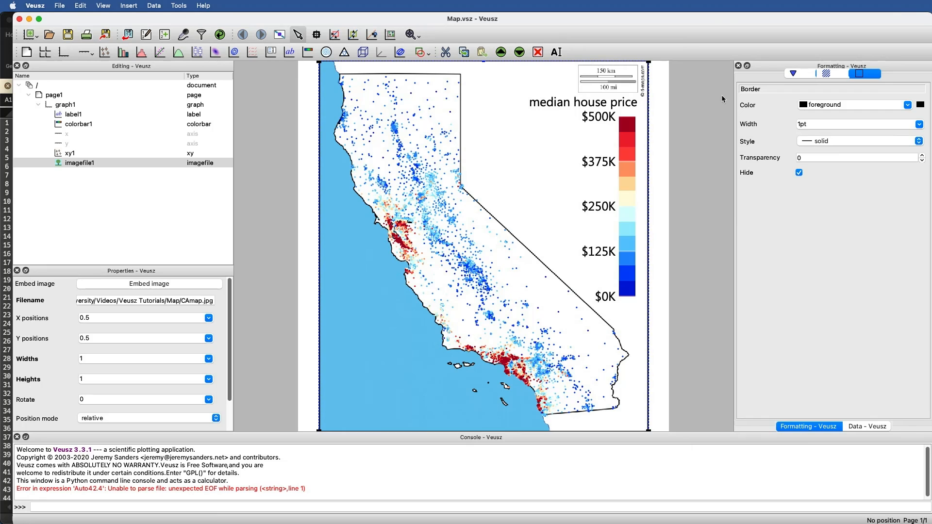
Switch the marker fill color map of xy1 back to blue-darkred
{"action": "left_click", "coordinate": [76, 153]}
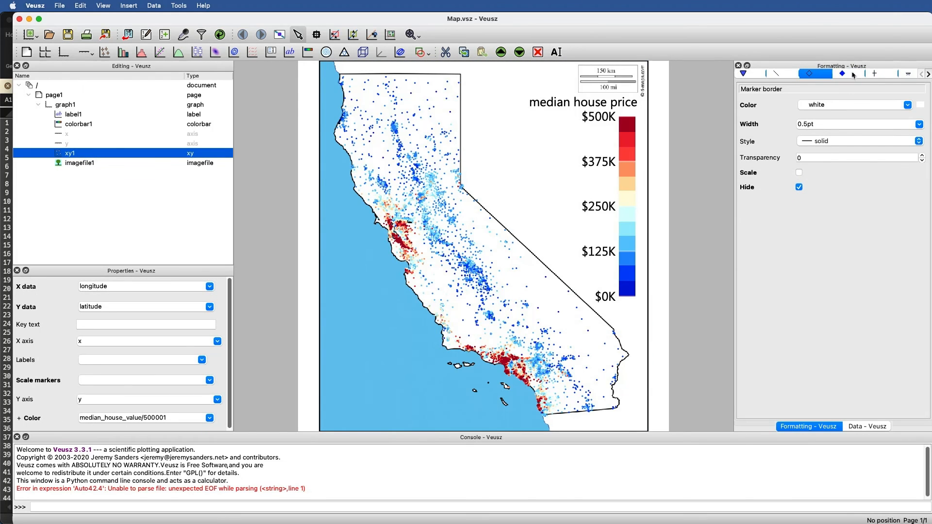
{"action": "left_click", "coordinate": [853, 75]}
{"action": "left_click", "coordinate": [919, 171]}
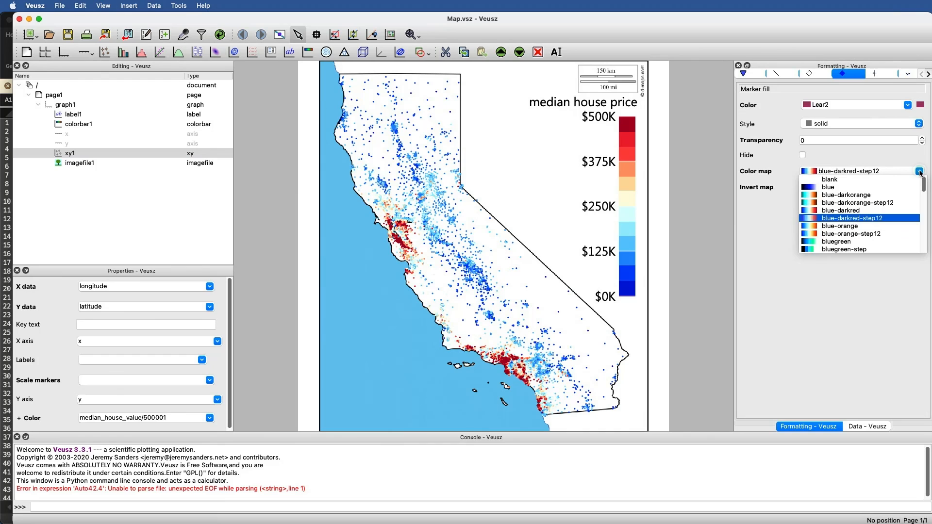
{"action": "left_click", "coordinate": [885, 211]}
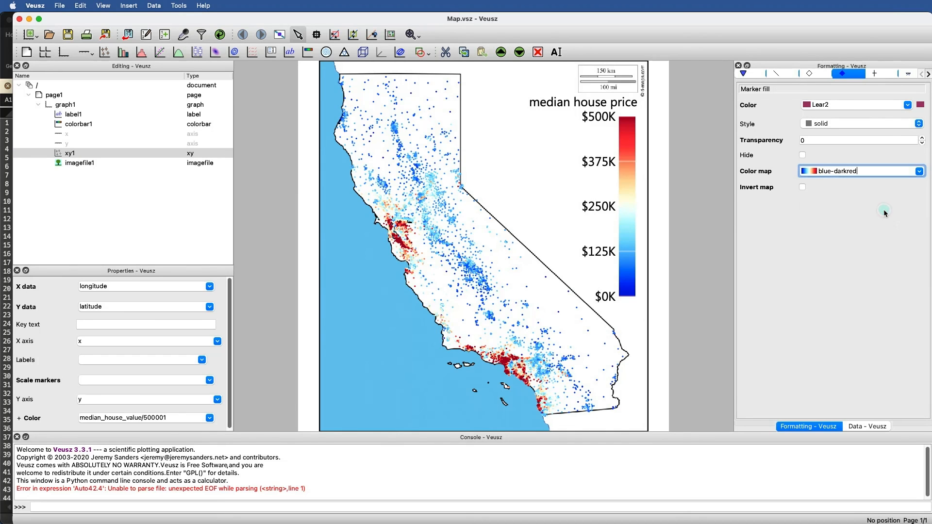
Set the number of major ticks on colorbar1 back to 6, briefly trying 3
{"action": "left_click", "coordinate": [73, 125]}
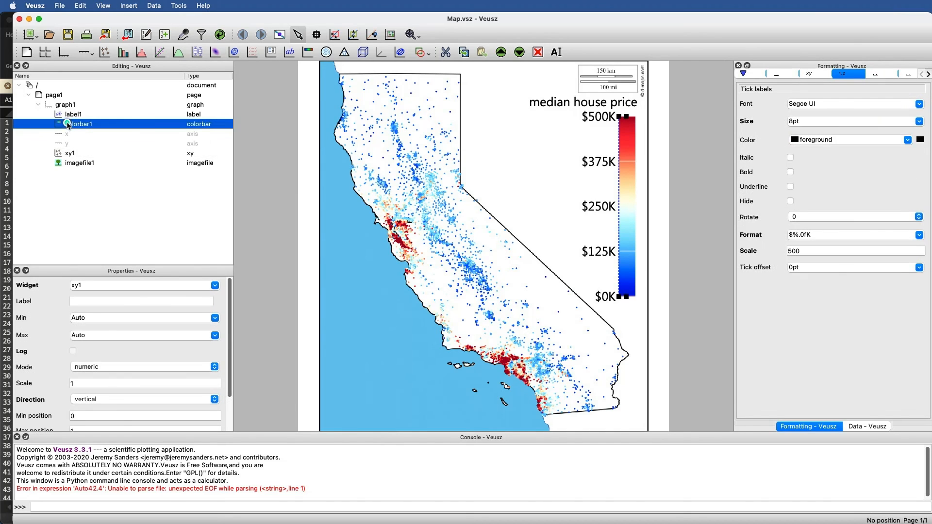
{"action": "left_click", "coordinate": [877, 75]}
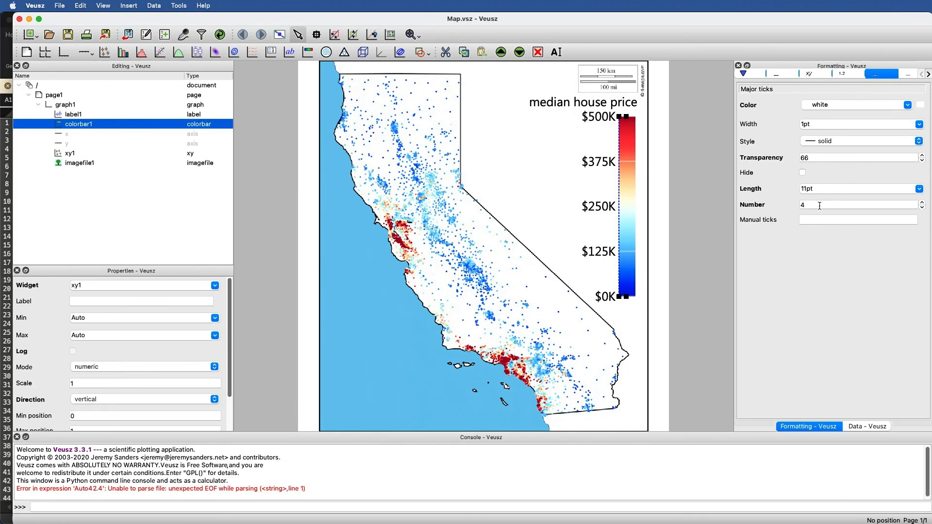
{"action": "left_click_drag", "start_coordinate": [817, 205], "coordinate": [714, 186]}
{"action": "type", "text": "6"}
{"action": "key", "text": "Return"}
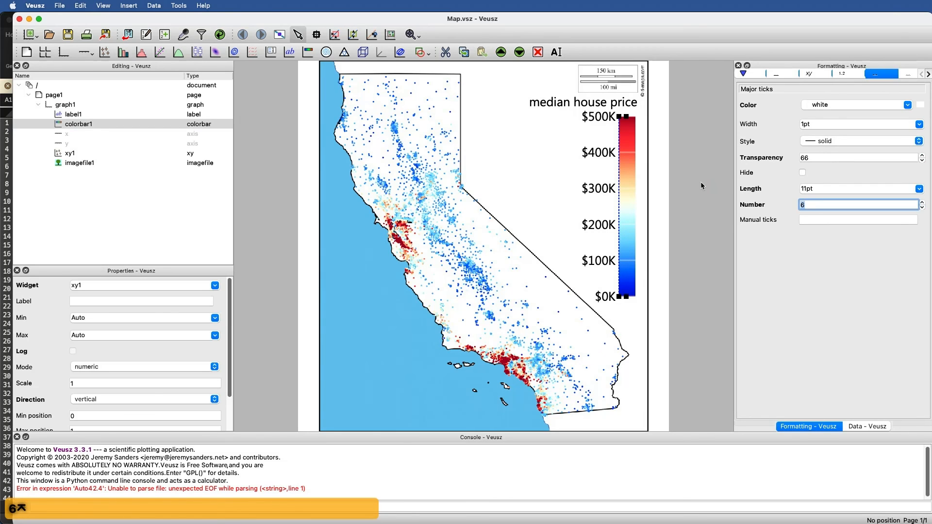
{"action": "type", "text": "3"}
{"action": "key", "text": "Return"}
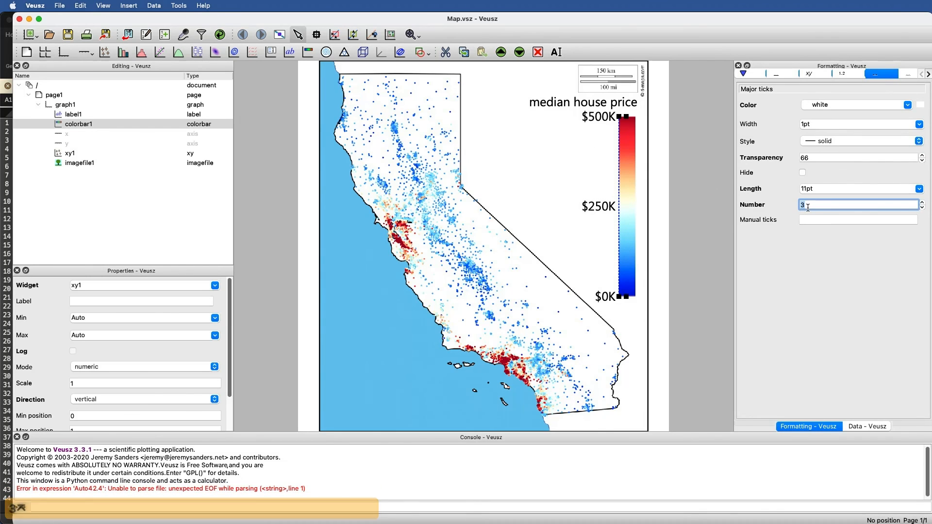
{"action": "type", "text": "6"}
{"action": "key", "text": "Return"}
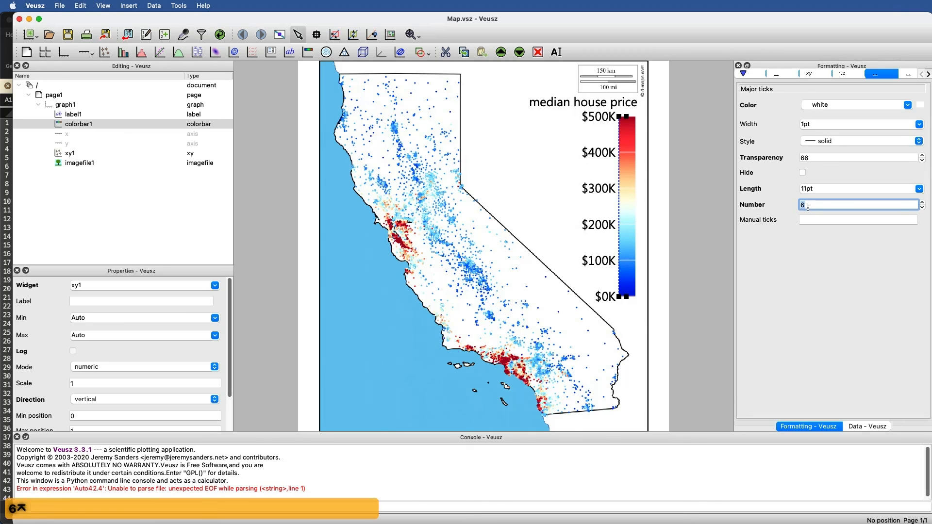
{"action": "left_click", "coordinate": [563, 176]}
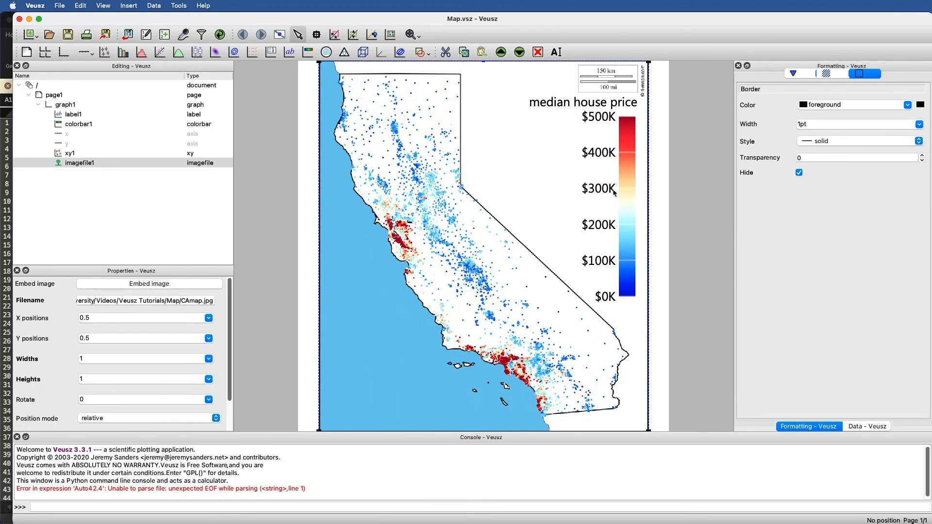
Set the transparency of colorbar1's white major ticks to 33
{"action": "left_click", "coordinate": [95, 124]}
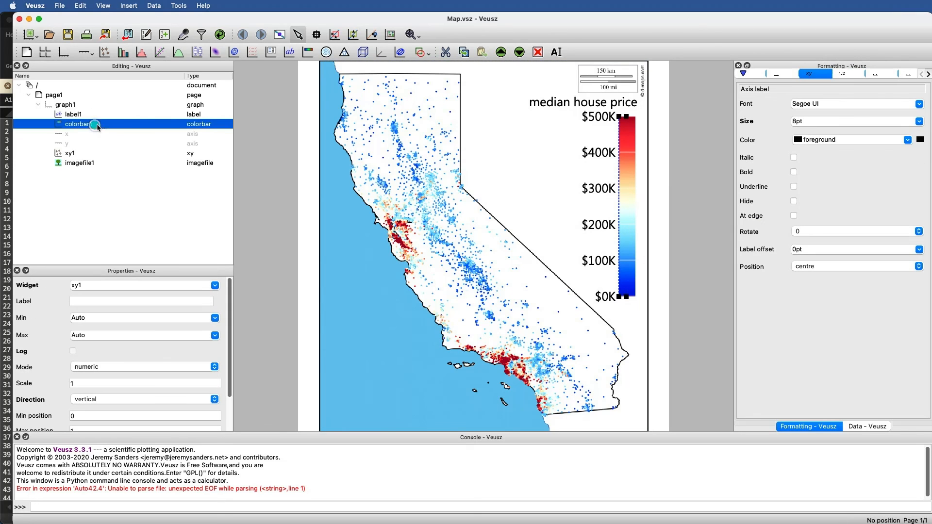
{"action": "left_click", "coordinate": [884, 73]}
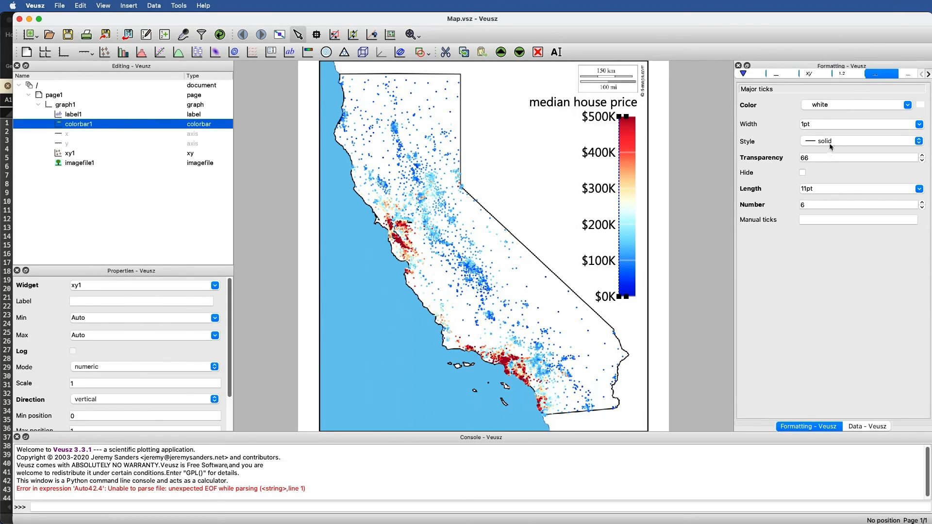
{"action": "double_click", "coordinate": [855, 158]}
{"action": "type", "text": "33"}
{"action": "key", "text": "Return"}
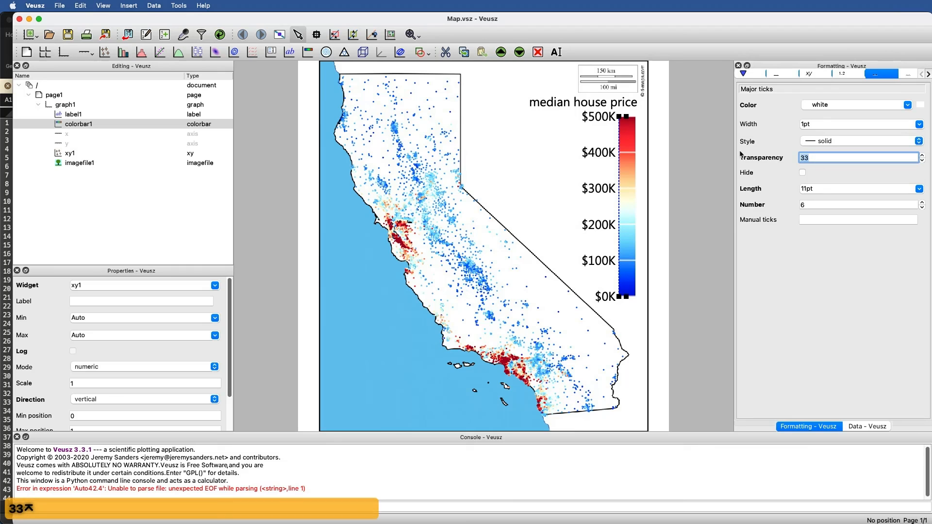
{"action": "left_click", "coordinate": [561, 188]}
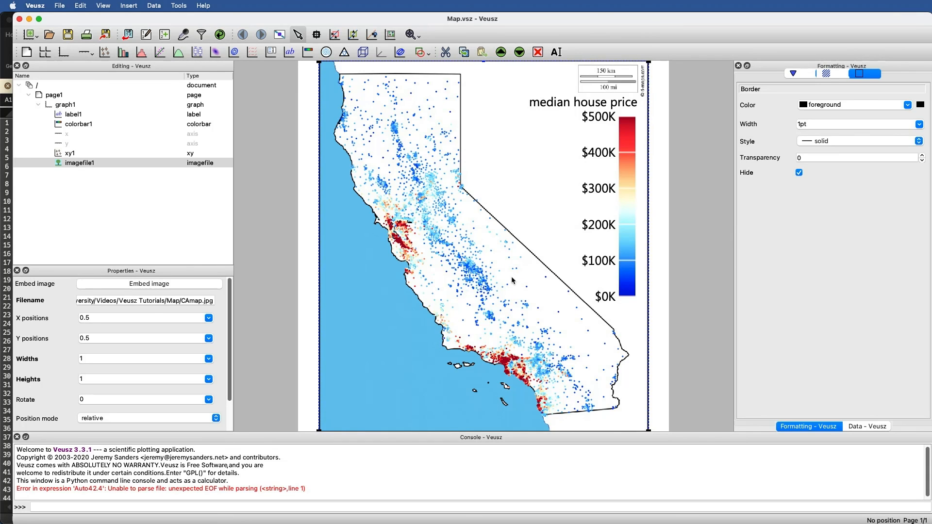
Export the single page as the PNG bitmap Map.png at 300 DPI with antialiasing
{"action": "left_click", "coordinate": [105, 35]}
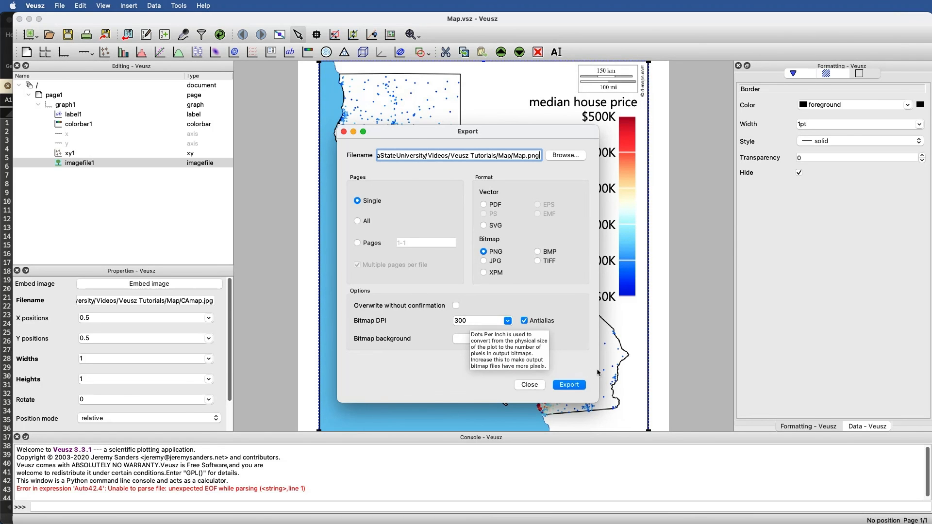
{"action": "left_click", "coordinate": [566, 386]}
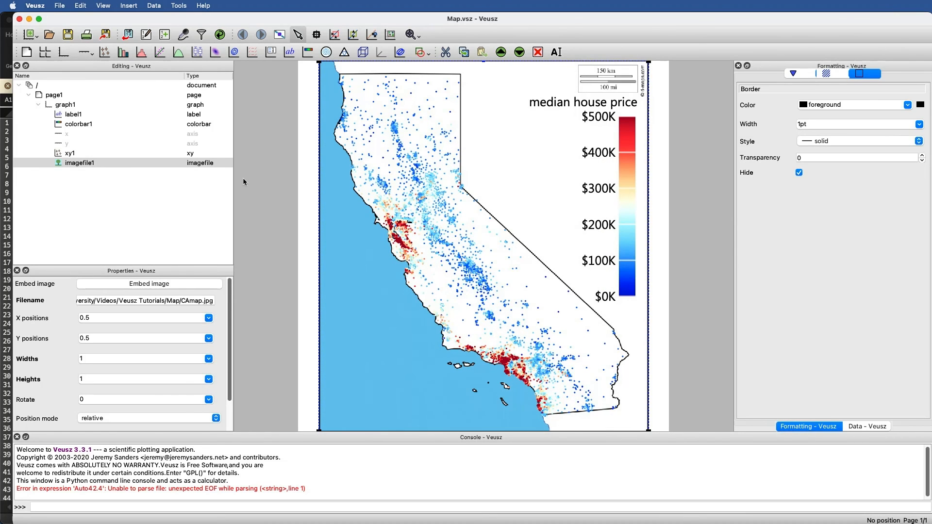